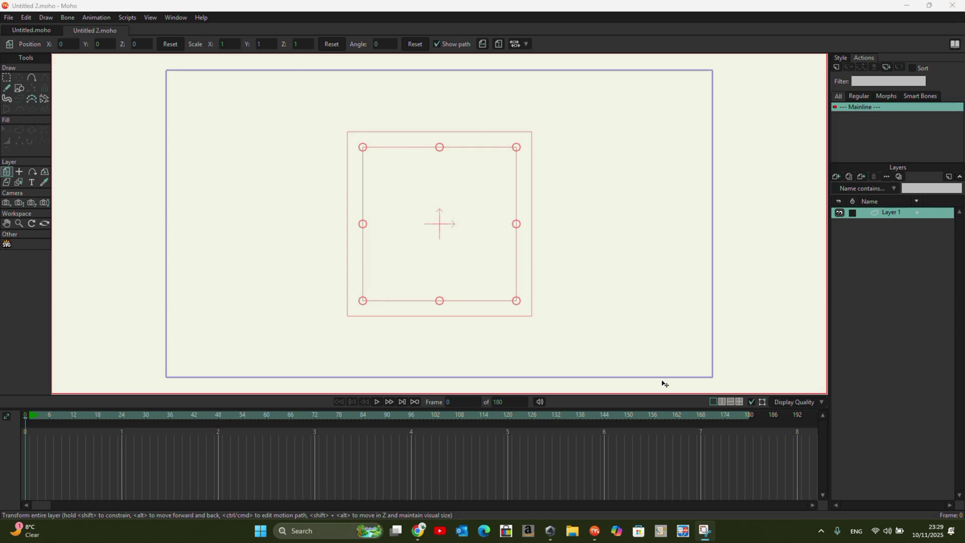
Step: Add an image layer using the house2 picture from the houses folder
click(837, 176)
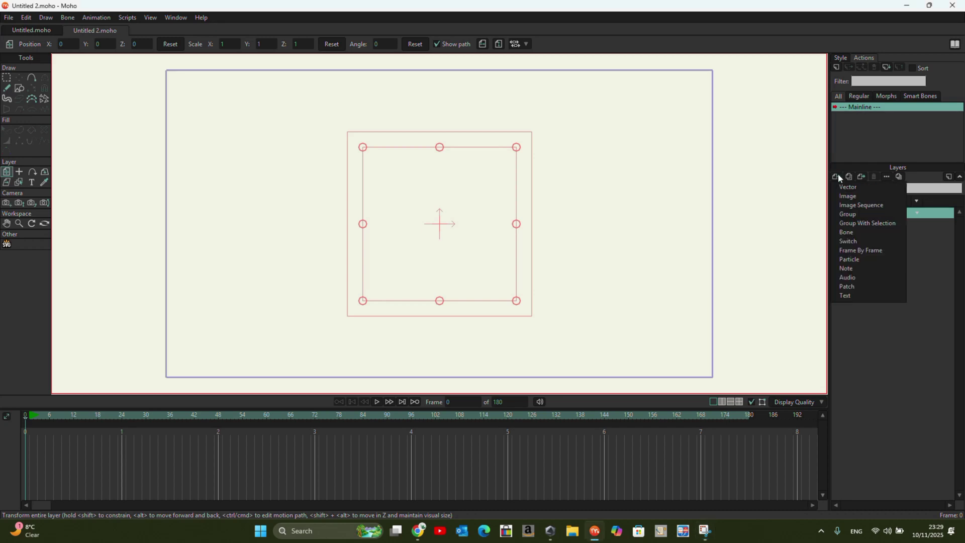
click(852, 195)
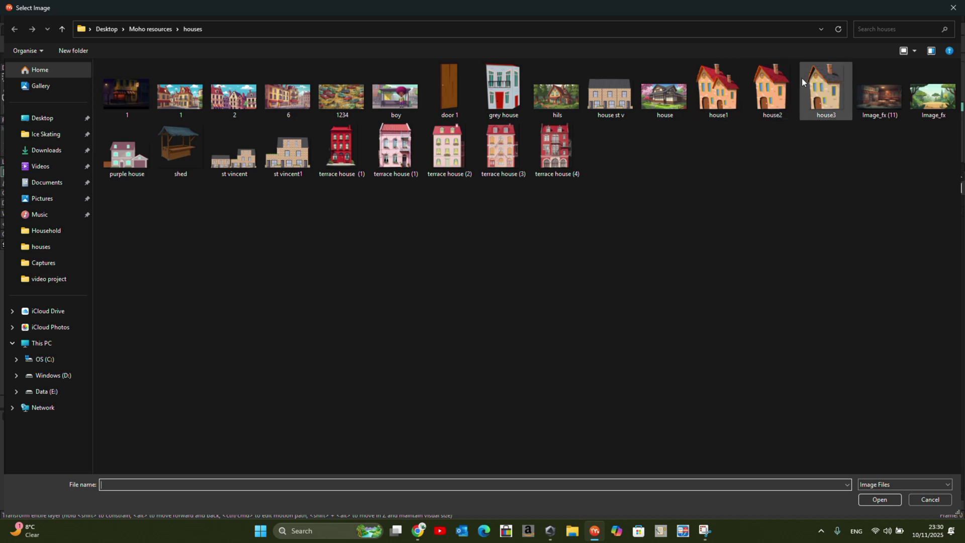
click(765, 102)
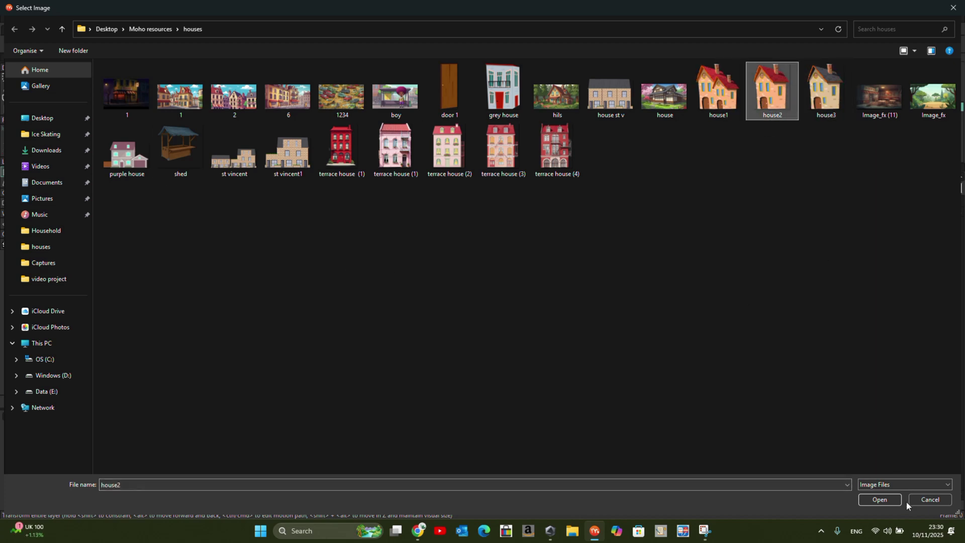
click(877, 499)
Step: Enlarge the house image to a scale of about 2.22 and position it near the canvas centre, at about X 0.08, Y 0.01
drag(492, 289, 582, 348)
scroll(501, 166, down, 1)
drag(466, 238, 468, 233)
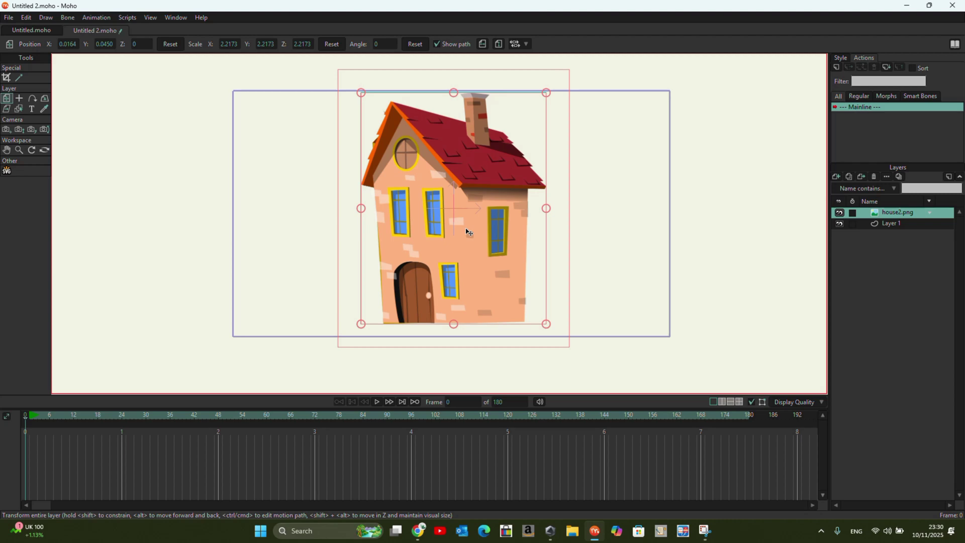
drag(467, 232, 465, 228)
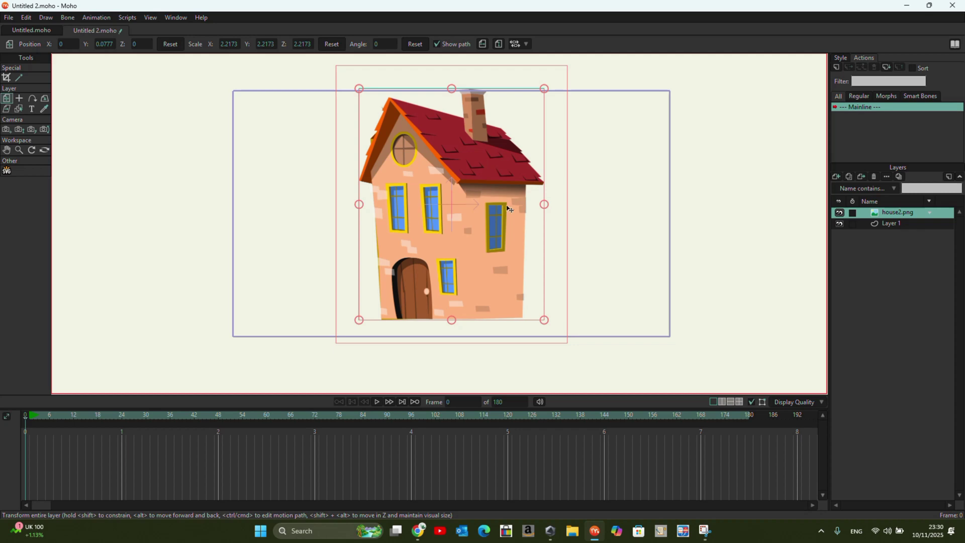
drag(461, 227, 471, 236)
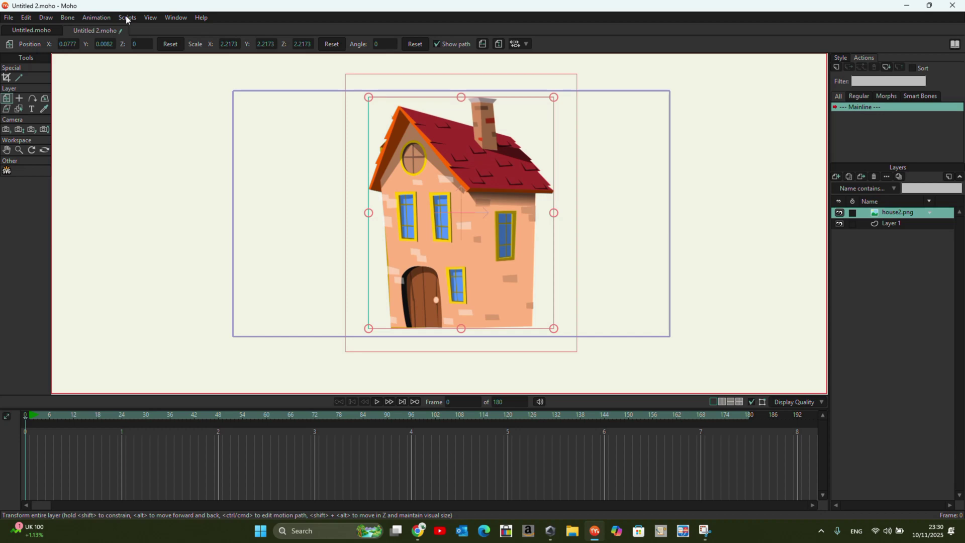
Step: Open Trace Image for the house, preview the black and white, photo edges and alpha modes, and choose Color
click(47, 18)
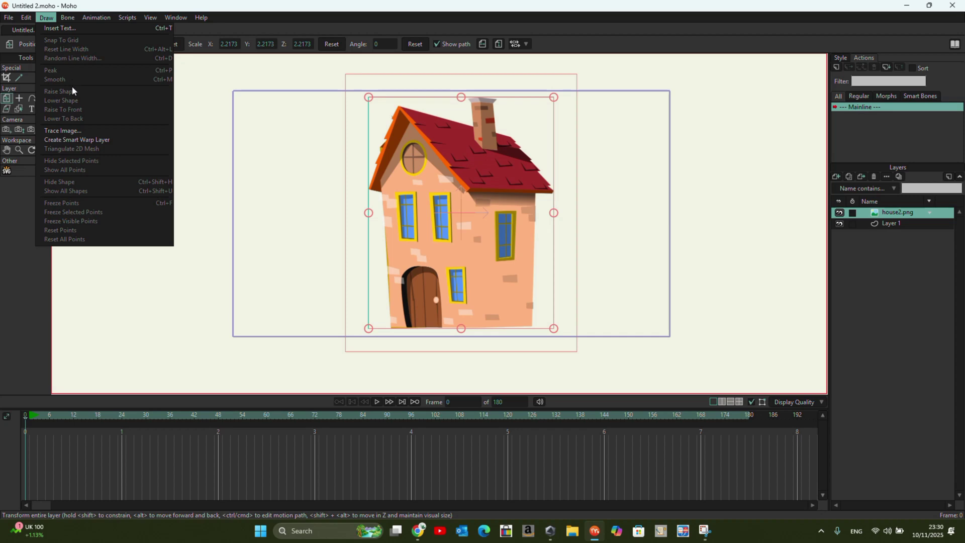
click(75, 131)
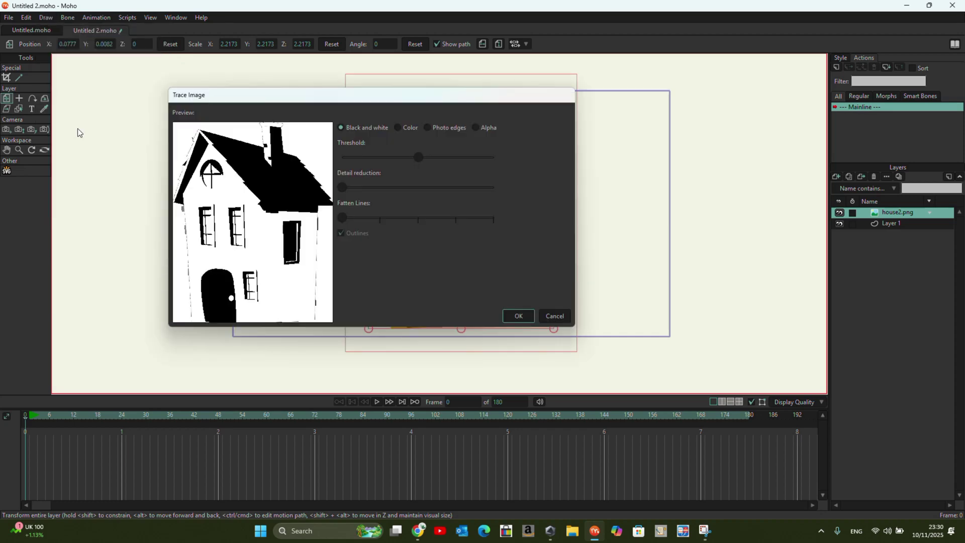
drag(250, 95, 391, 92)
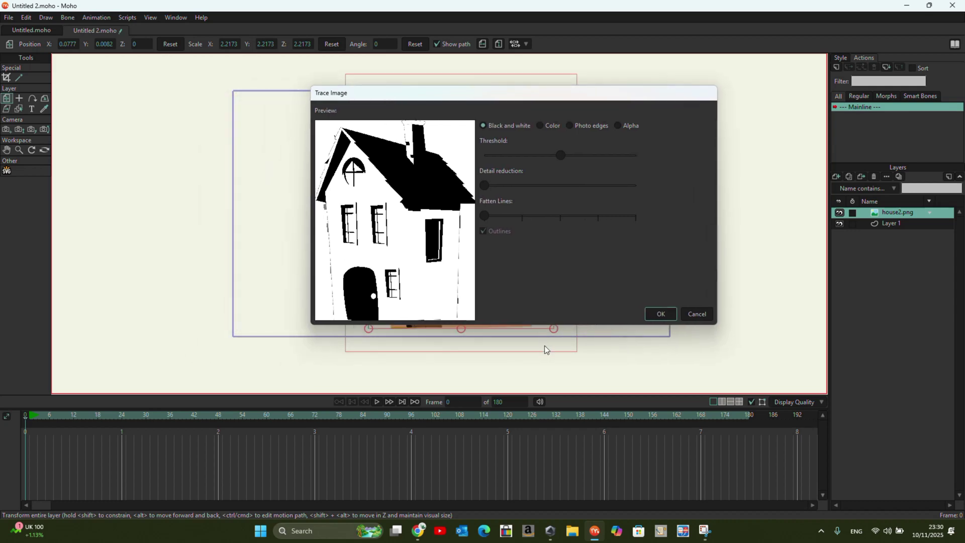
click(541, 126)
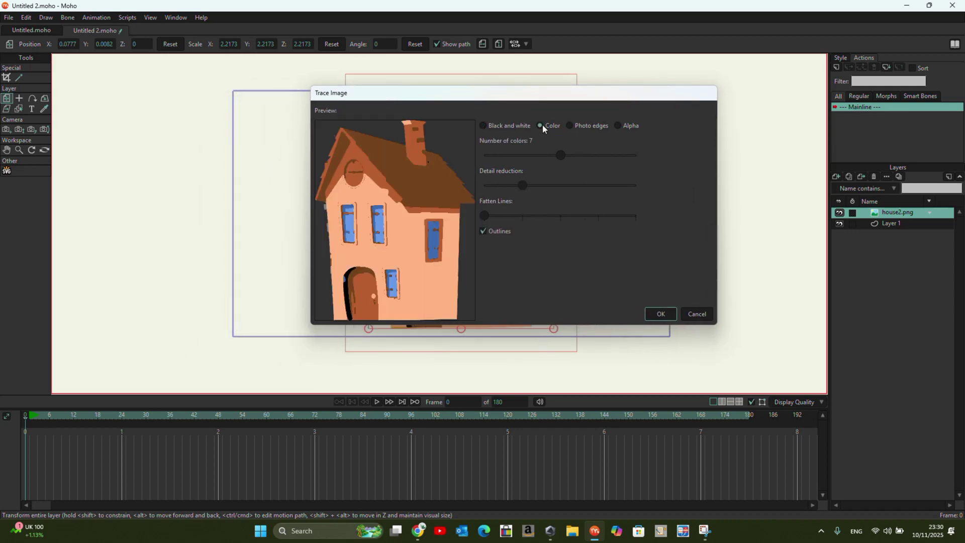
click(571, 126)
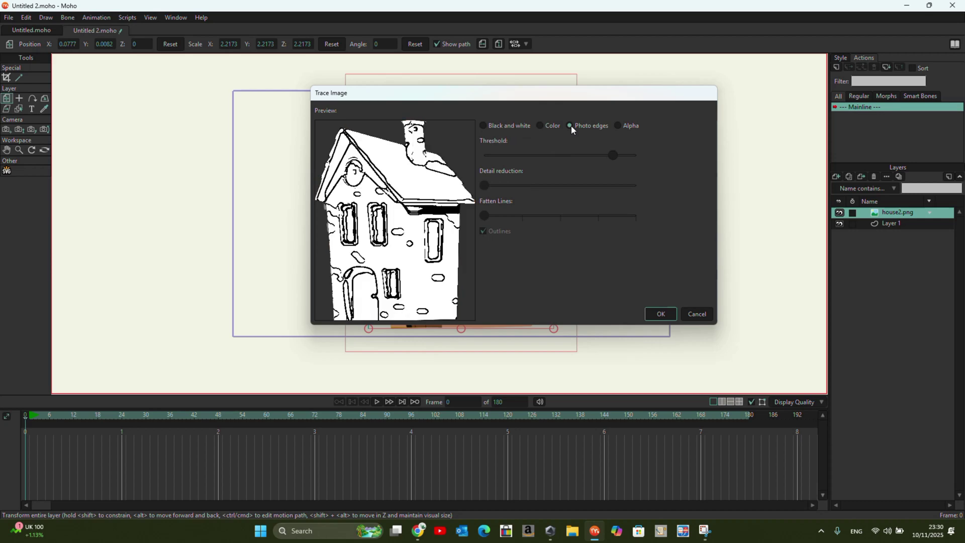
click(614, 127)
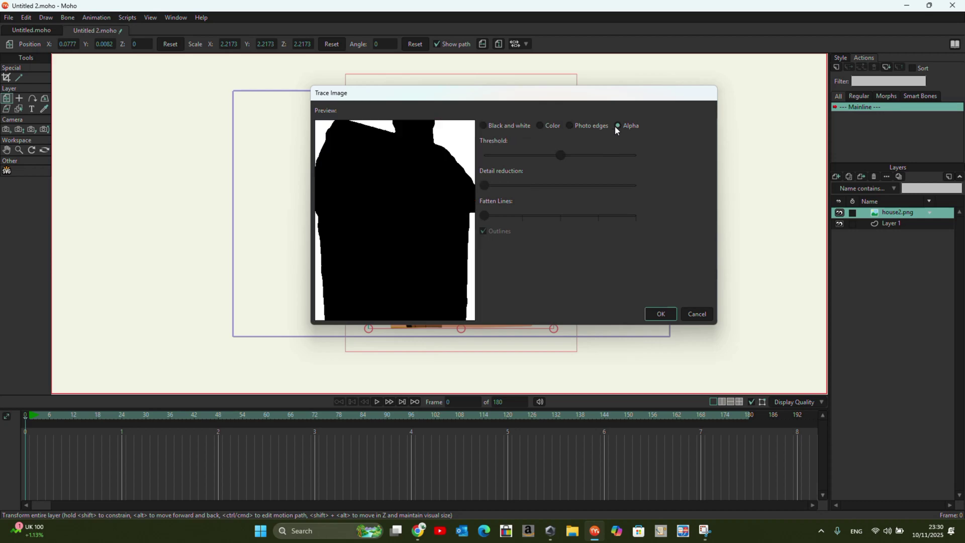
click(484, 125)
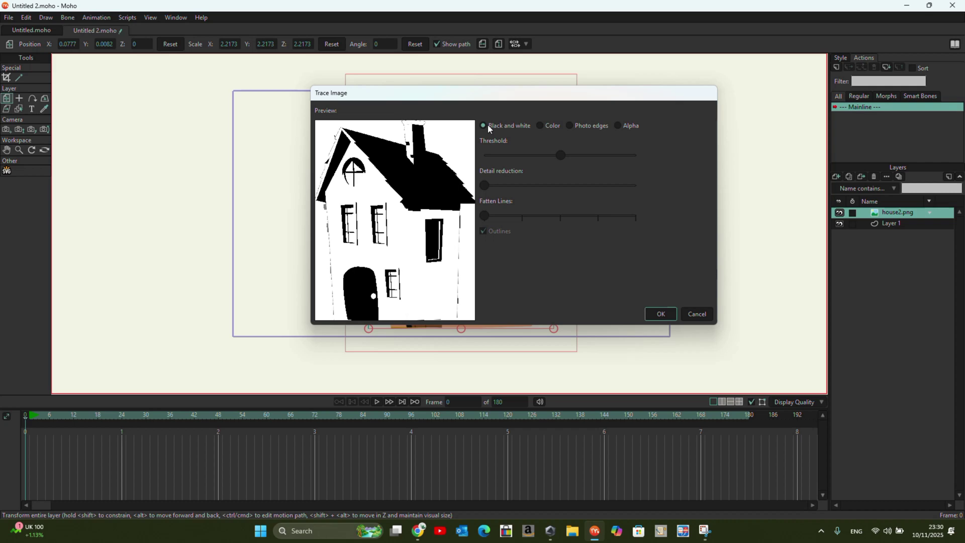
click(545, 127)
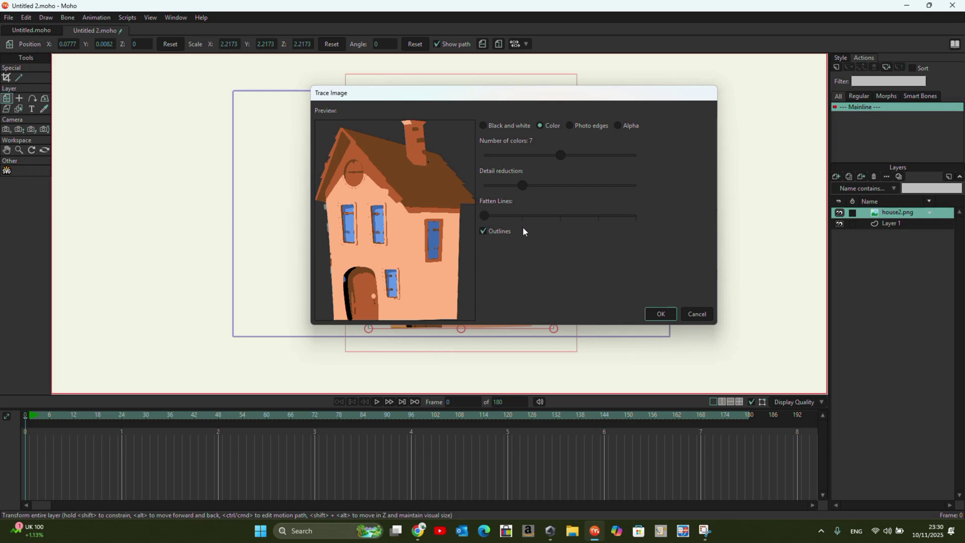
Step: Trace the house with 7 colors, detail reduction at its minimum and outlines enabled
mouse_move(562, 153)
mouse_down()
mouse_move(511, 155)
mouse_move(646, 169)
mouse_move(492, 173)
mouse_move(624, 171)
mouse_move(554, 169)
mouse_up()
drag(523, 186, 669, 196)
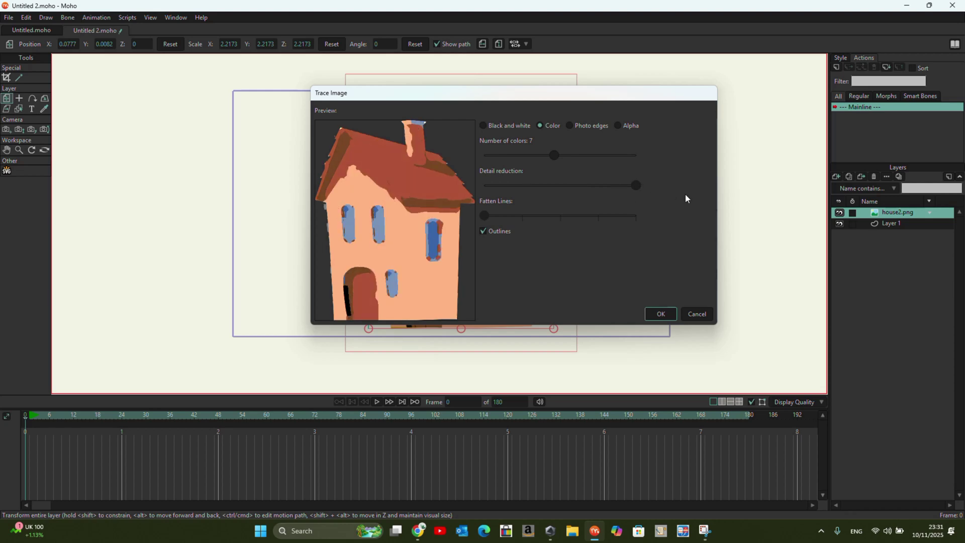
drag(636, 186, 479, 194)
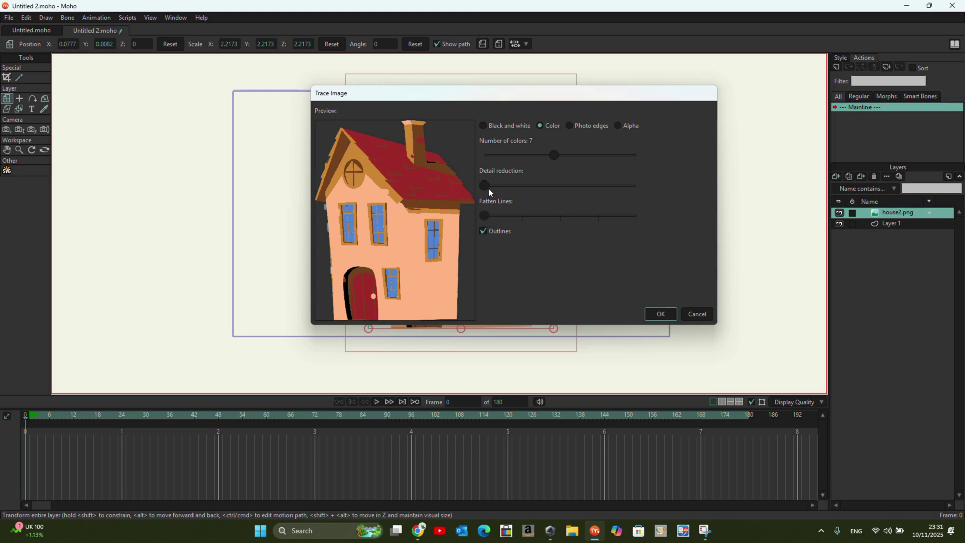
drag(488, 187, 541, 191)
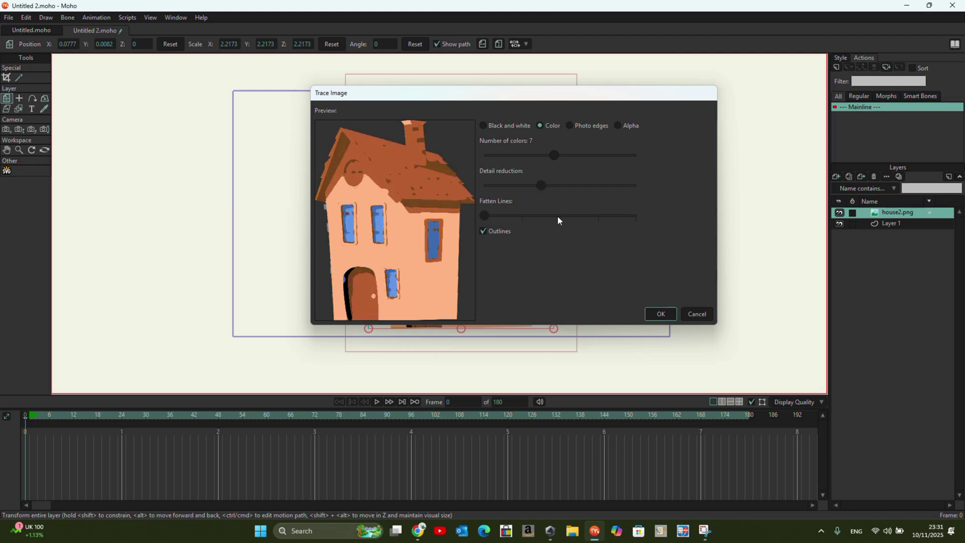
drag(541, 185, 472, 188)
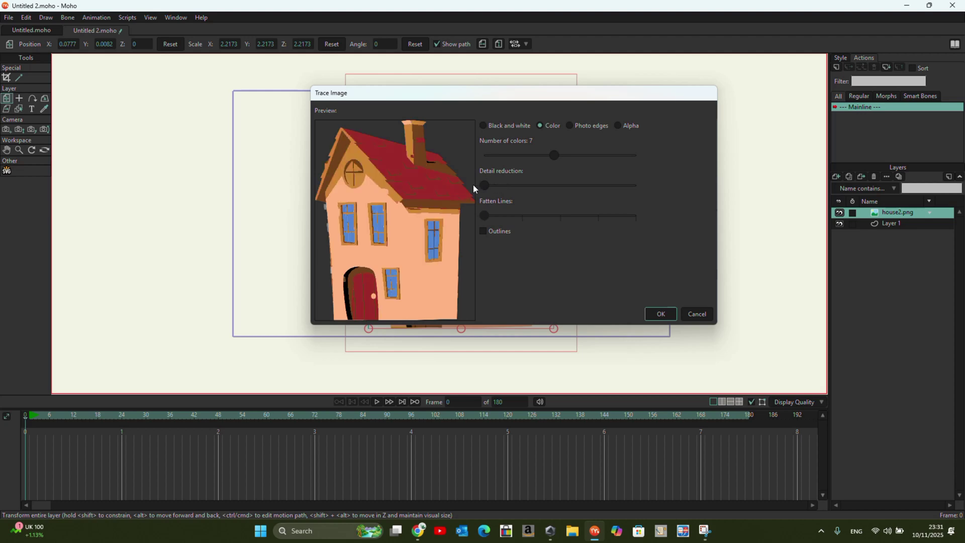
click(483, 231)
click(660, 313)
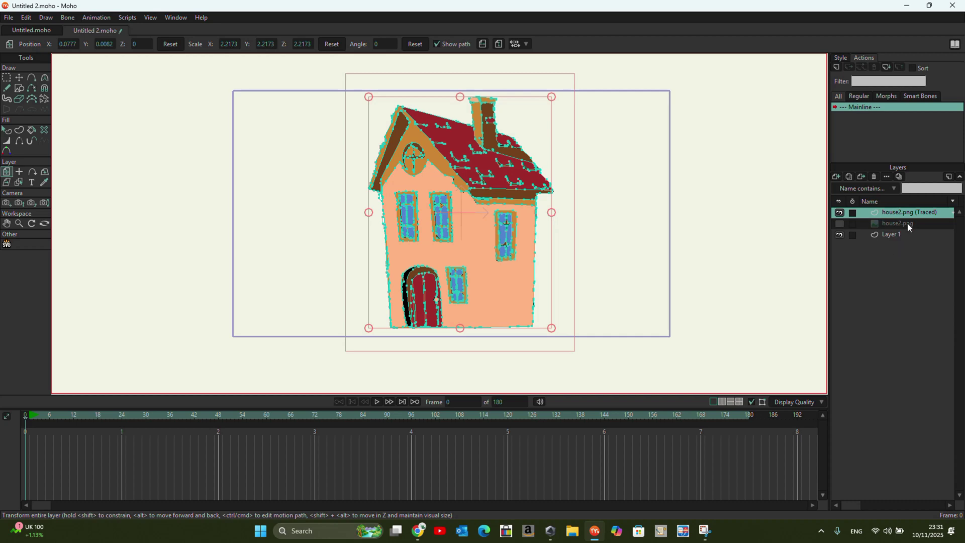
Step: Move the traced house aside, show the original house2.png layer and place the original beside the trace for comparison
mouse_move(478, 285)
mouse_down()
mouse_move(547, 301)
mouse_move(528, 279)
mouse_move(436, 278)
mouse_up()
click(839, 223)
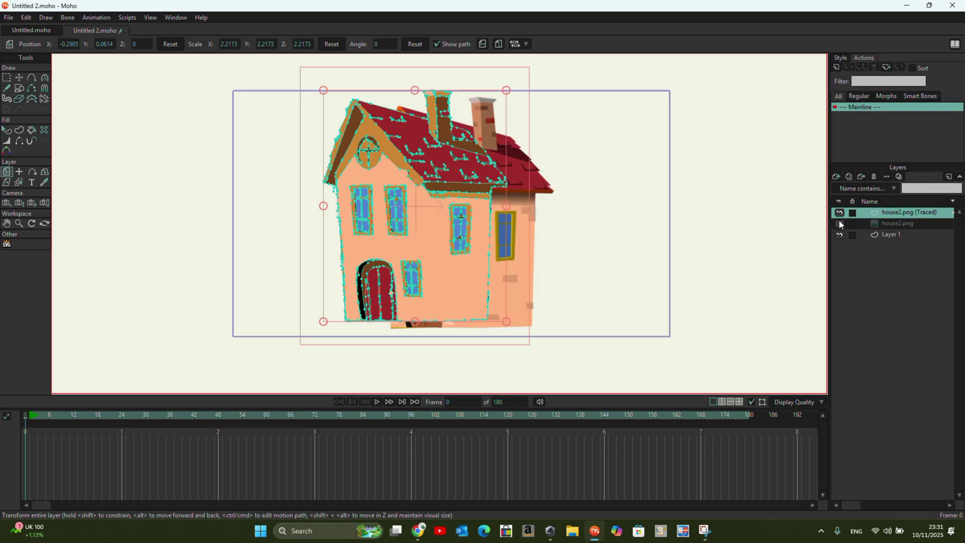
click(886, 224)
drag(593, 234, 695, 231)
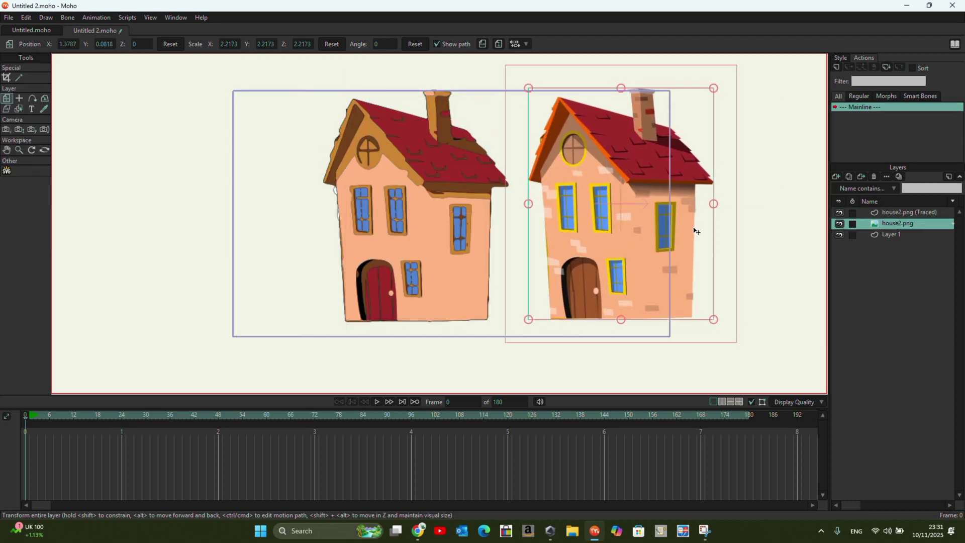
Step: Adjust the spacing between the traced and original houses, placing the trace at about X -0.69, Y 0.05
click(900, 213)
drag(493, 265, 344, 270)
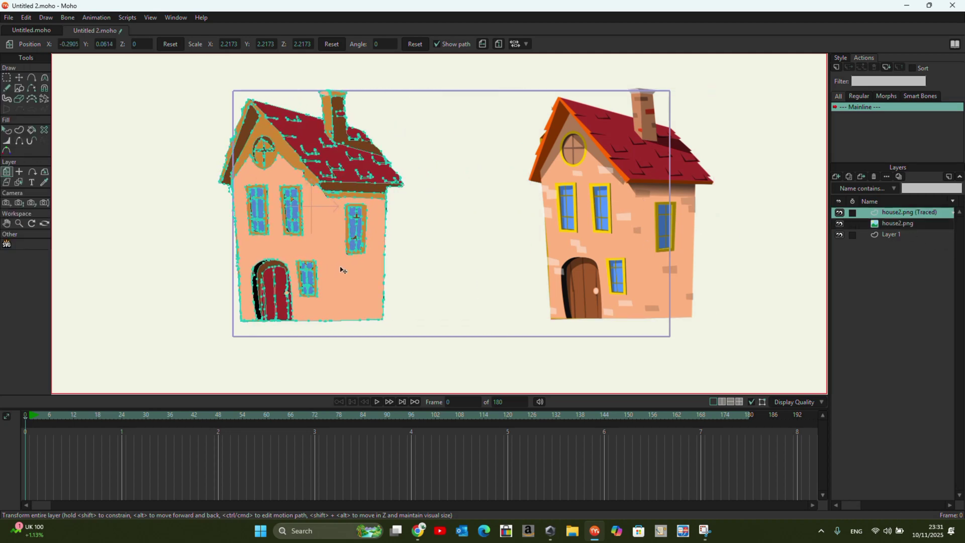
click(897, 223)
drag(688, 254, 599, 254)
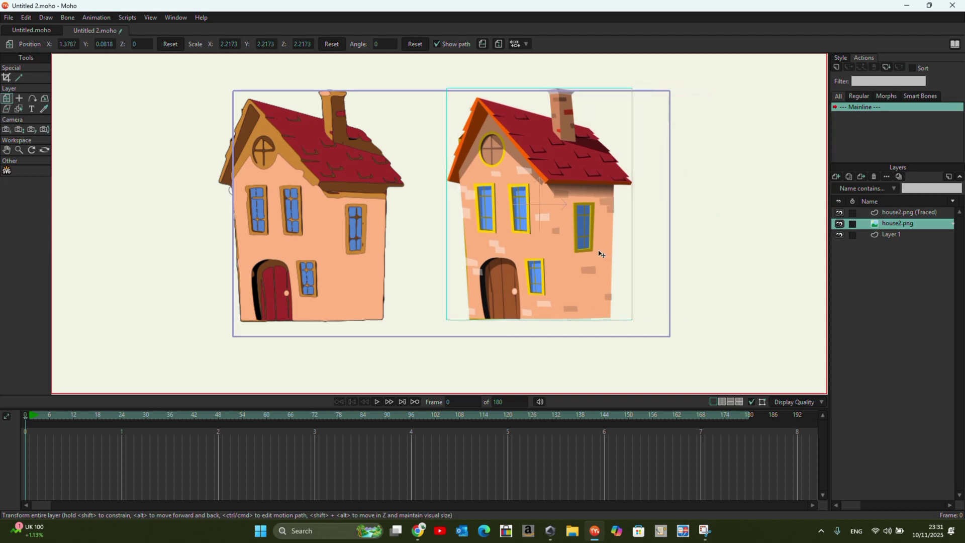
key(ctrl+z)
click(900, 213)
drag(295, 245, 351, 247)
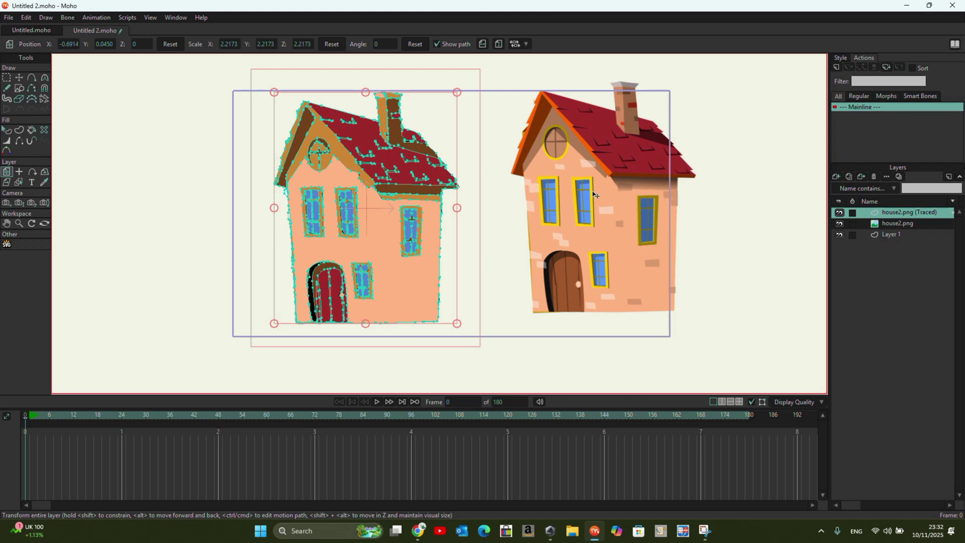
Step: Hide the original house2.png layer, scale the traced house to about 2.07 and move it to about X -0.15, Y 0.01
click(842, 223)
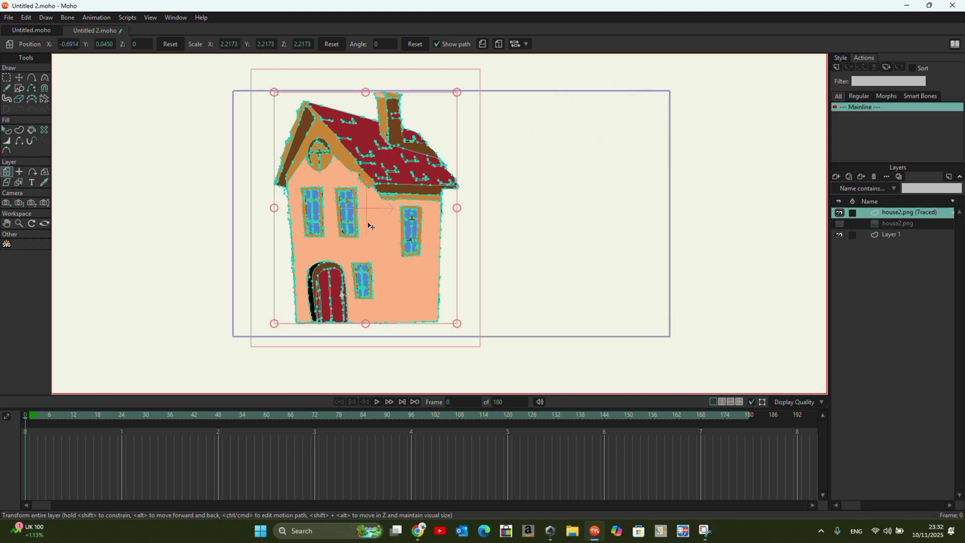
drag(370, 225, 440, 214)
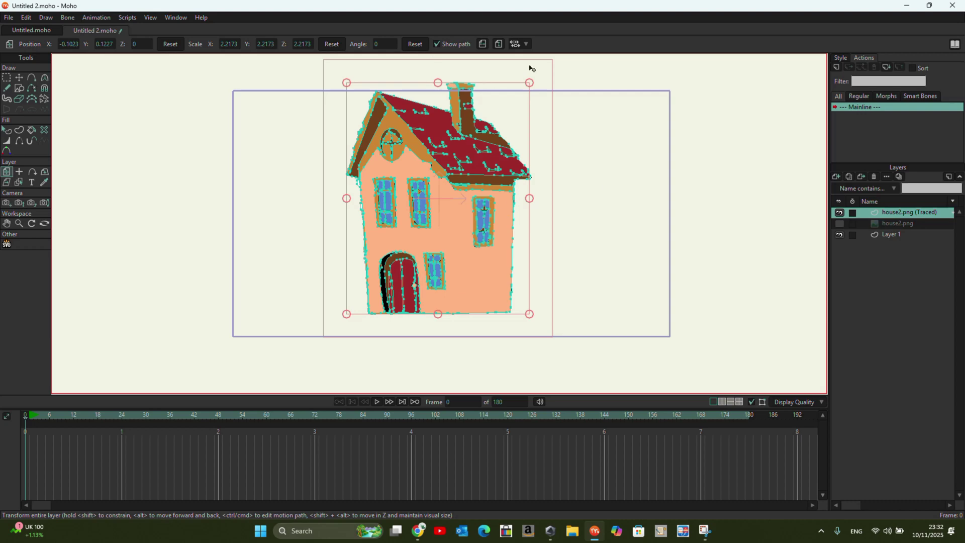
mouse_move(498, 234)
mouse_down()
mouse_move(494, 262)
mouse_move(491, 238)
mouse_up()
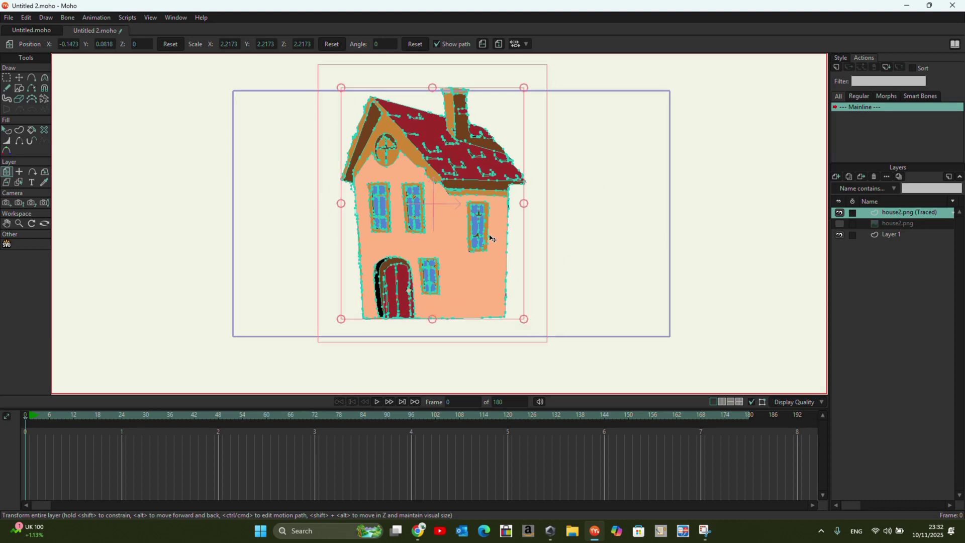
drag(344, 88, 345, 97)
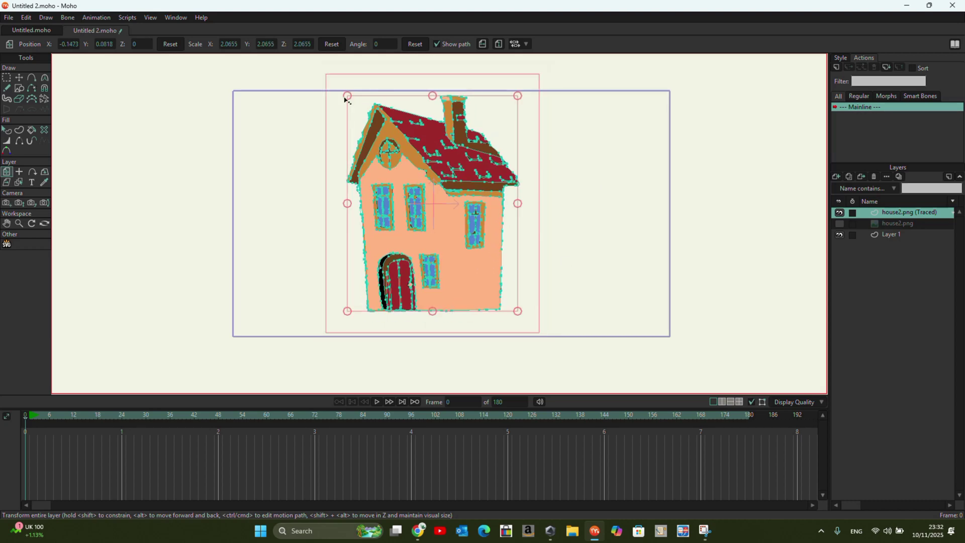
drag(455, 243, 456, 250)
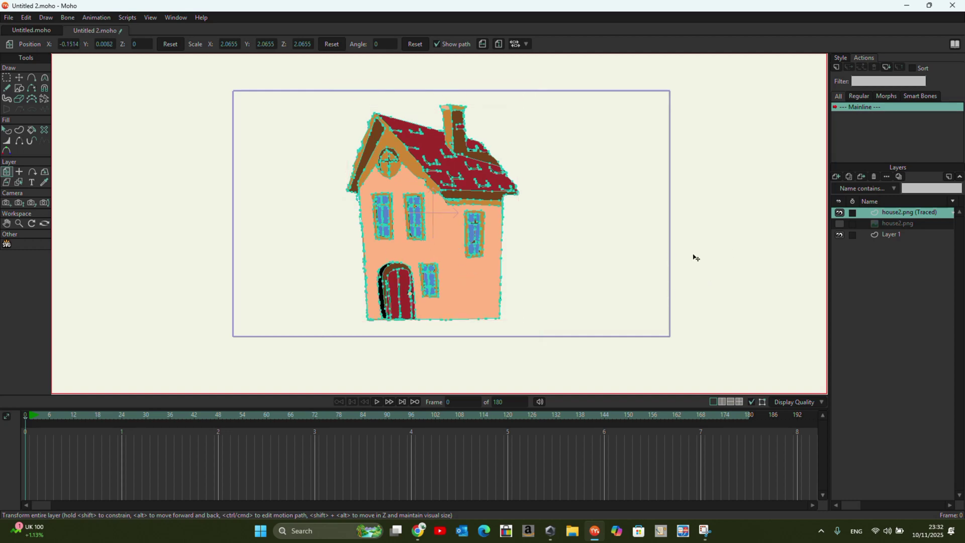
Step: Add a new vector layer above the traced house, keeping its default name, and reselect the traced layer
click(836, 176)
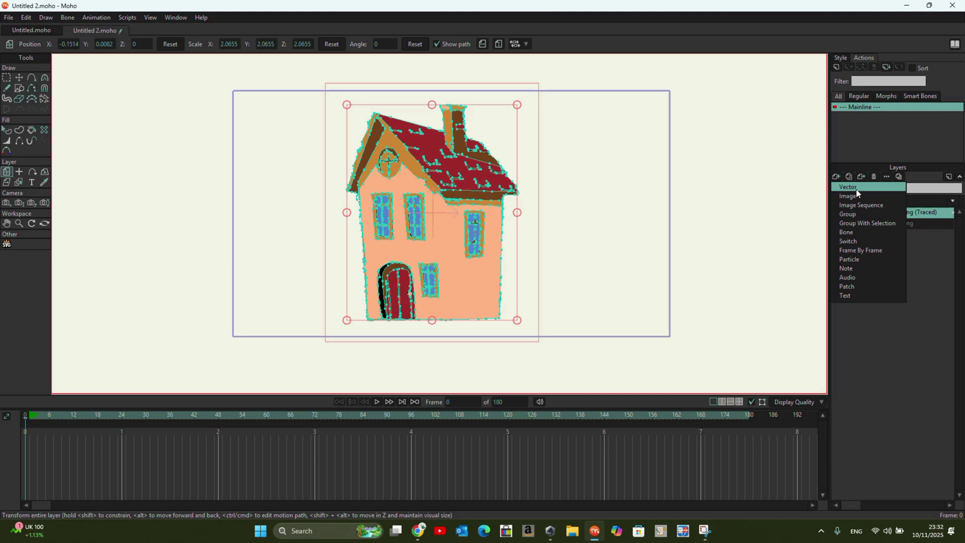
click(857, 189)
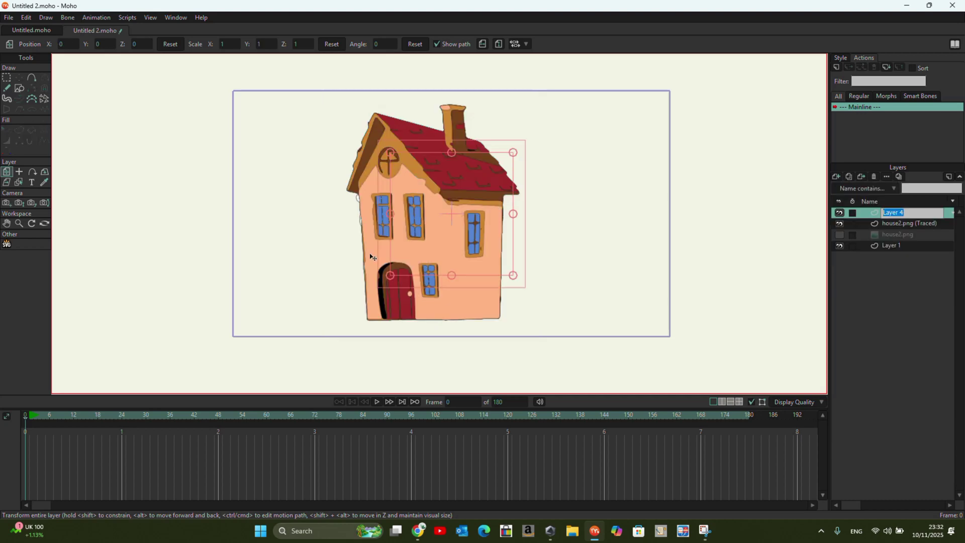
click(895, 223)
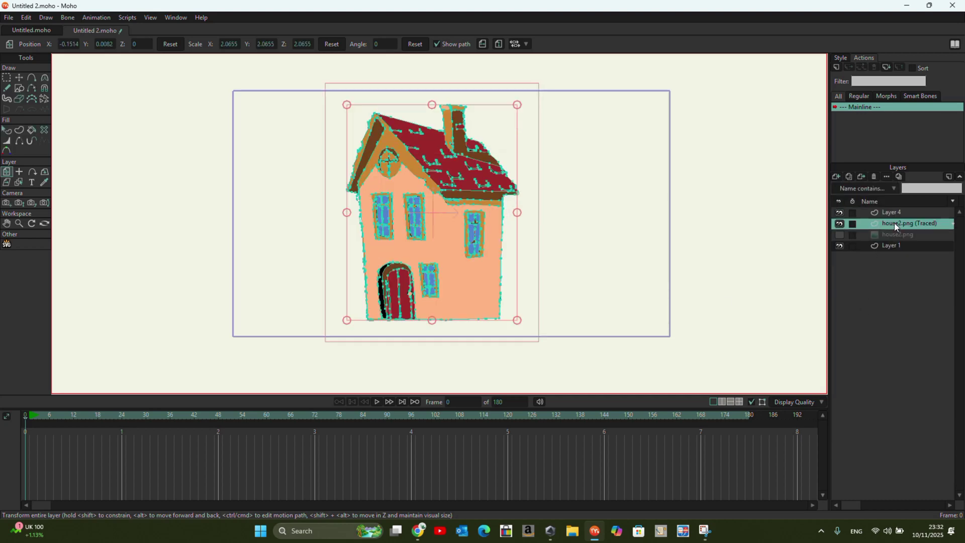
Step: Lasso all points of the traced house's upper window nearest the right wall and cut them from the traced layer
click(19, 77)
scroll(422, 261, up, 2)
click(410, 184)
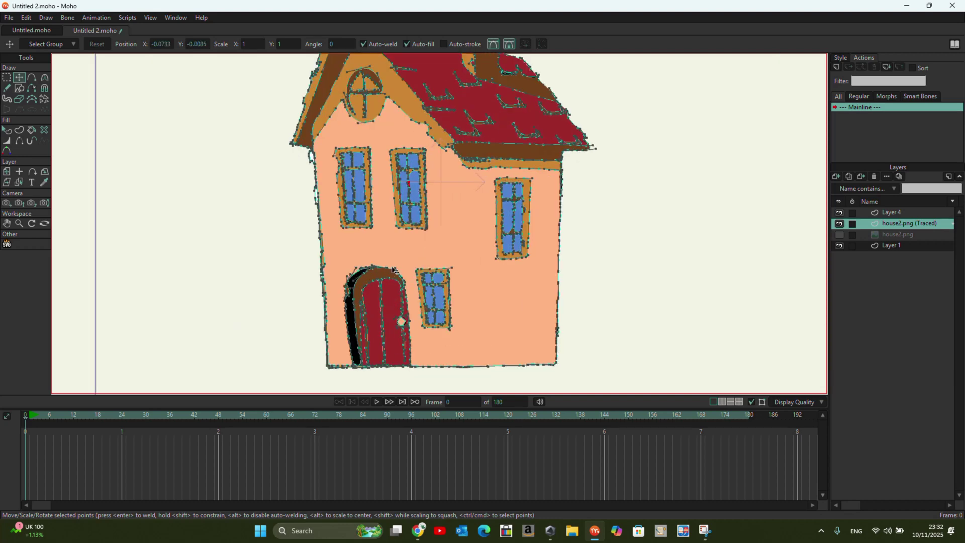
click(5, 78)
scroll(500, 177, down, 2)
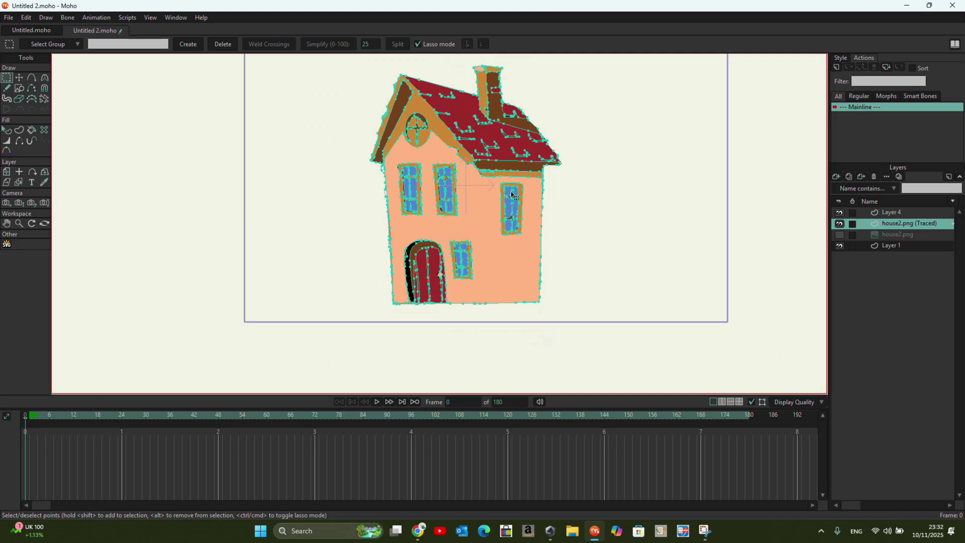
scroll(500, 177, up, 1)
scroll(500, 177, up, 3)
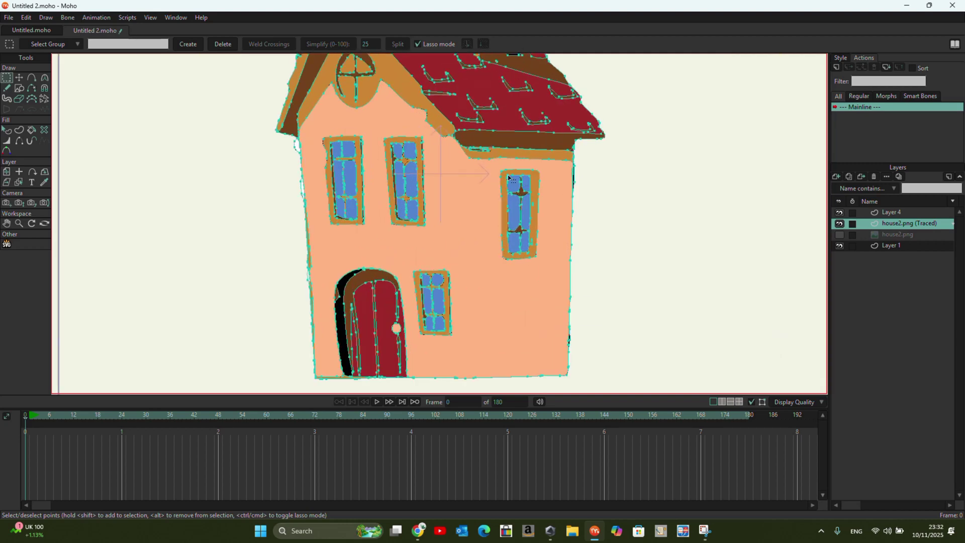
mouse_move(494, 168)
mouse_down()
mouse_move(541, 168)
mouse_move(551, 181)
mouse_move(540, 286)
mouse_move(495, 284)
mouse_move(478, 264)
mouse_move(476, 178)
mouse_move(500, 172)
mouse_up()
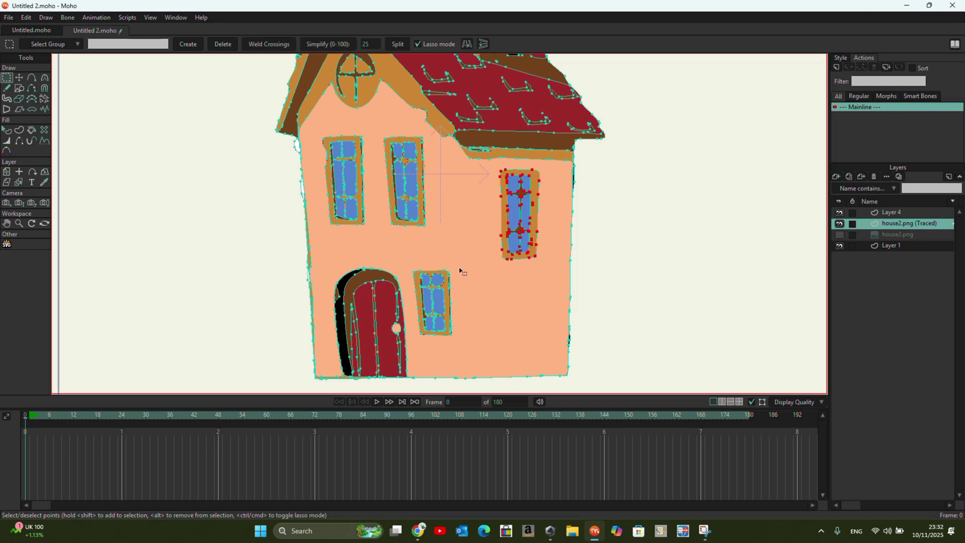
key(Delete)
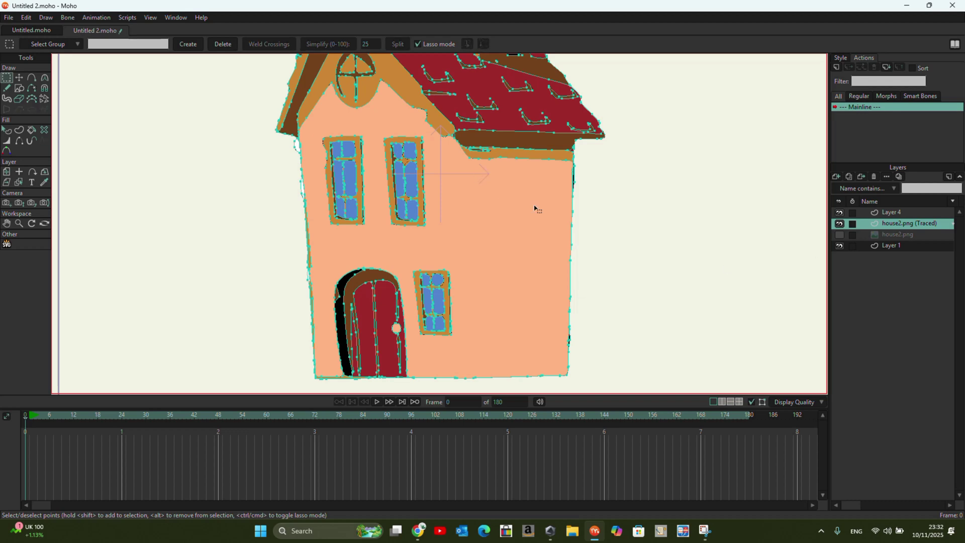
Step: Paste the cut window into Layer 4 and place it beside the house's right wall at about X 0.68, Y -0.17
click(892, 213)
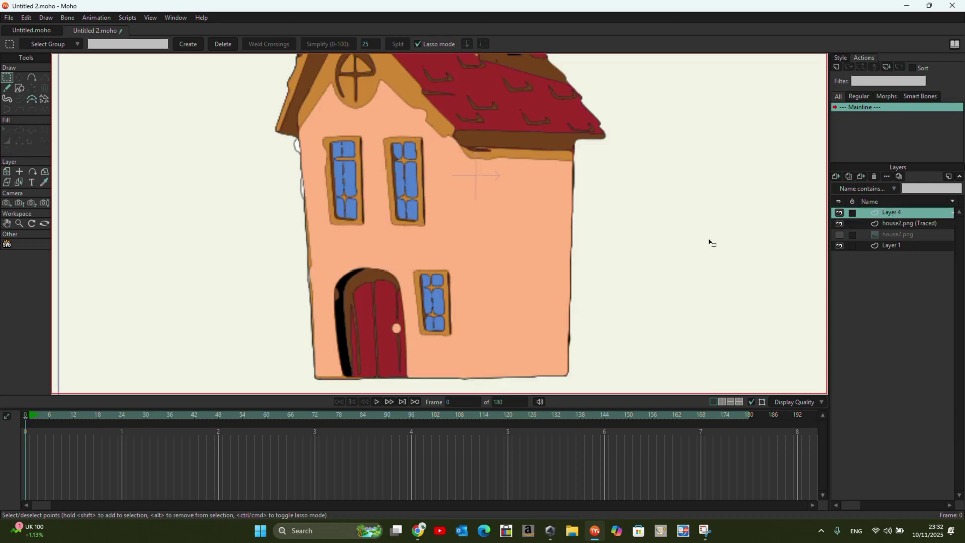
key(ctrl+v)
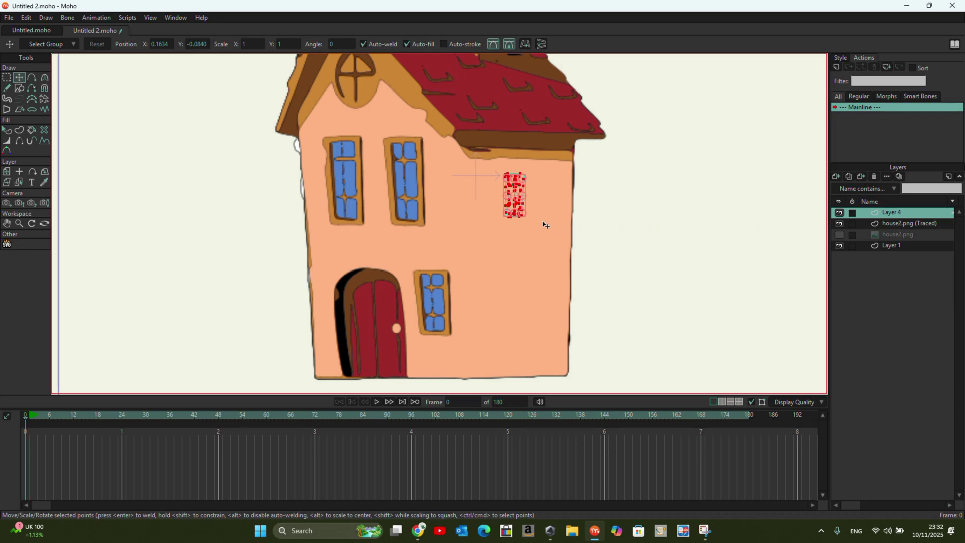
scroll(545, 222, up, 2)
drag(517, 219, 541, 271)
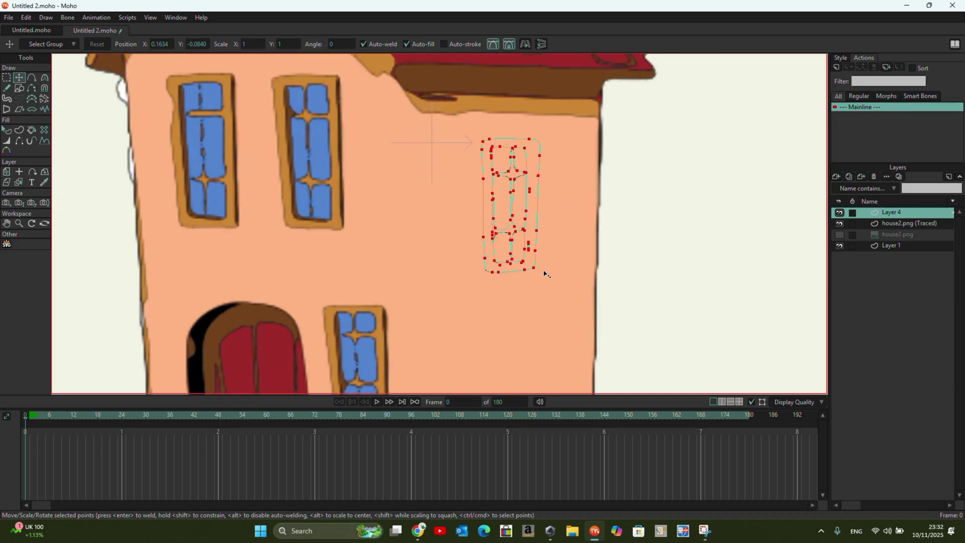
drag(493, 197, 669, 205)
drag(667, 204, 697, 202)
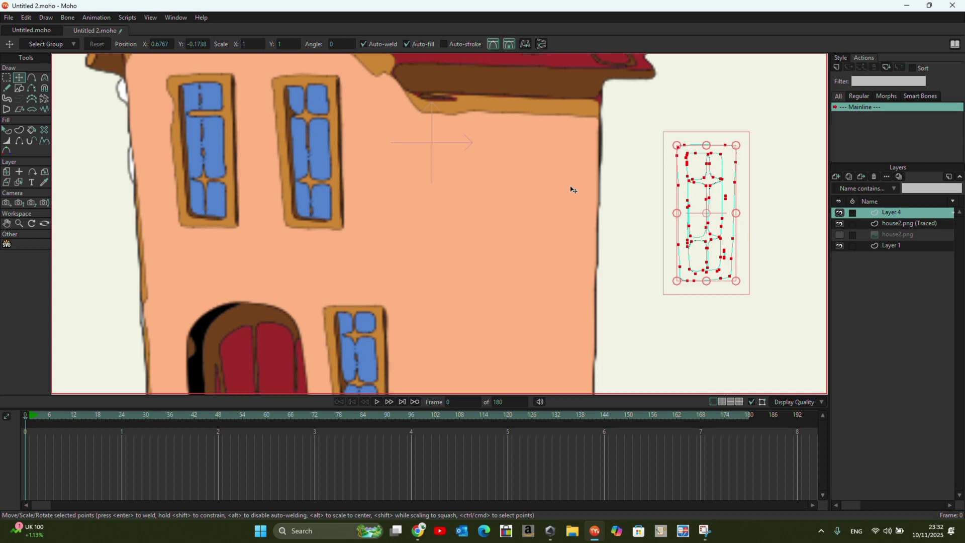
Step: Create a shape from the pasted window outlines, with a black stroke of width 12 and a blue fill sampled from another window
click(19, 129)
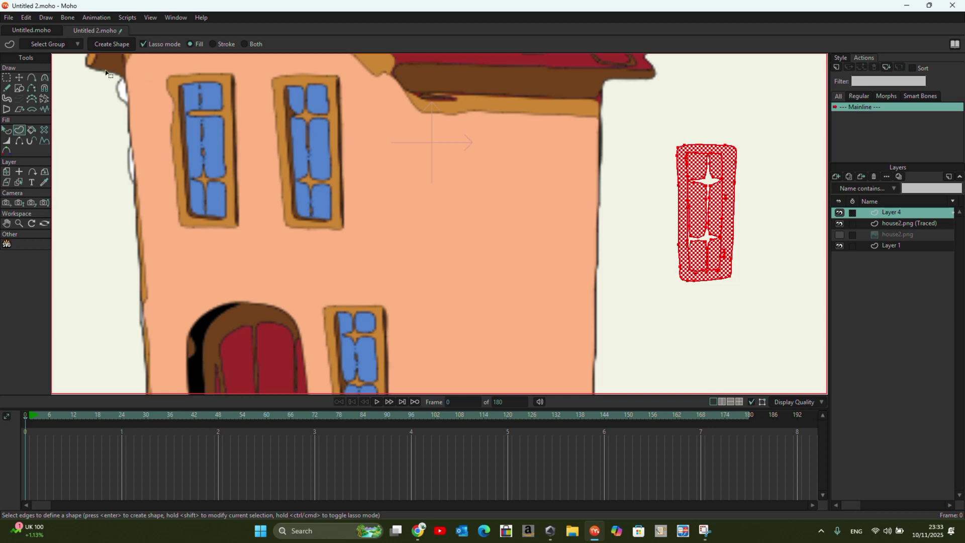
click(105, 44)
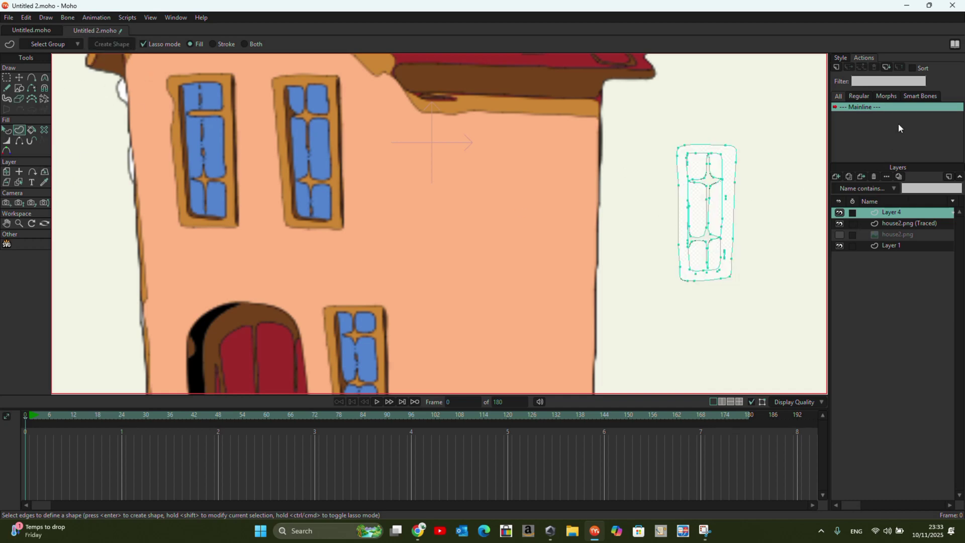
click(843, 59)
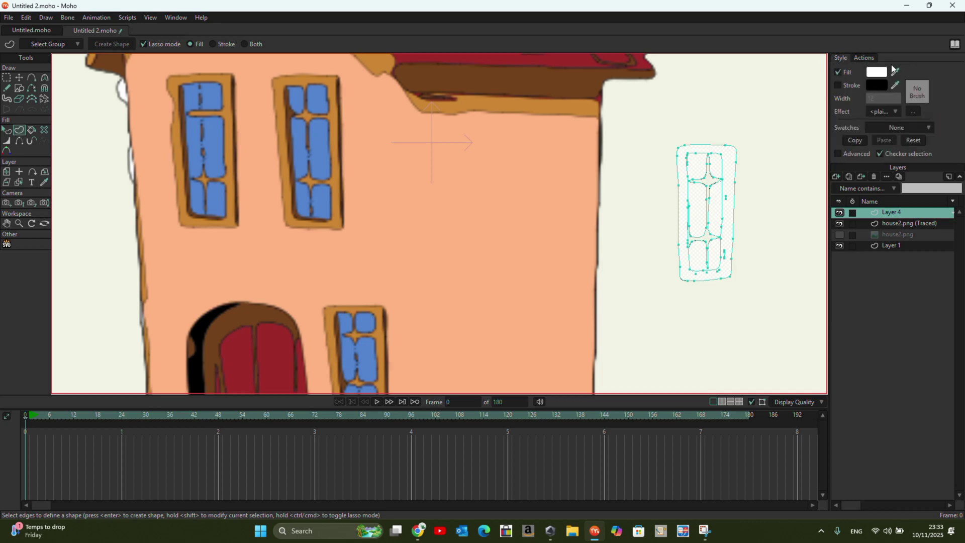
click(839, 85)
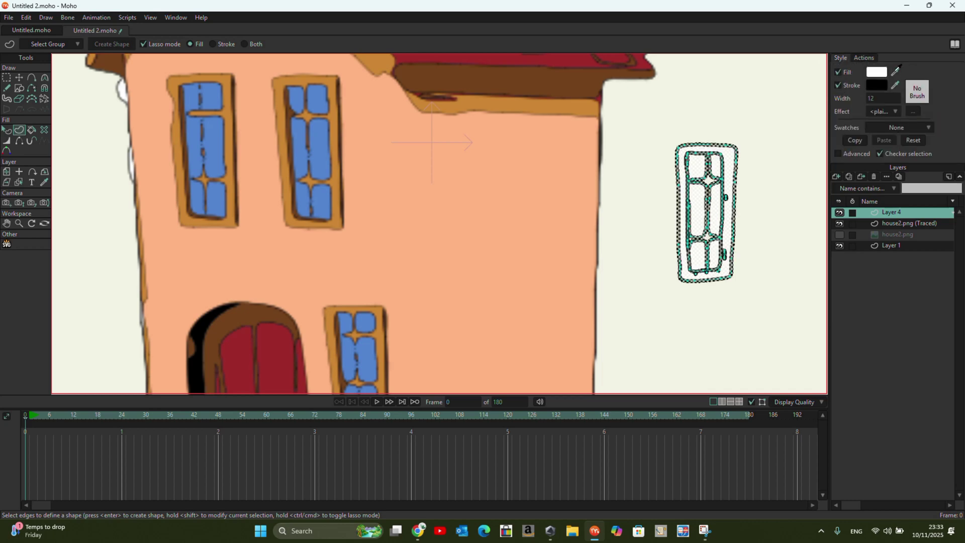
click(327, 151)
click(737, 219)
click(764, 235)
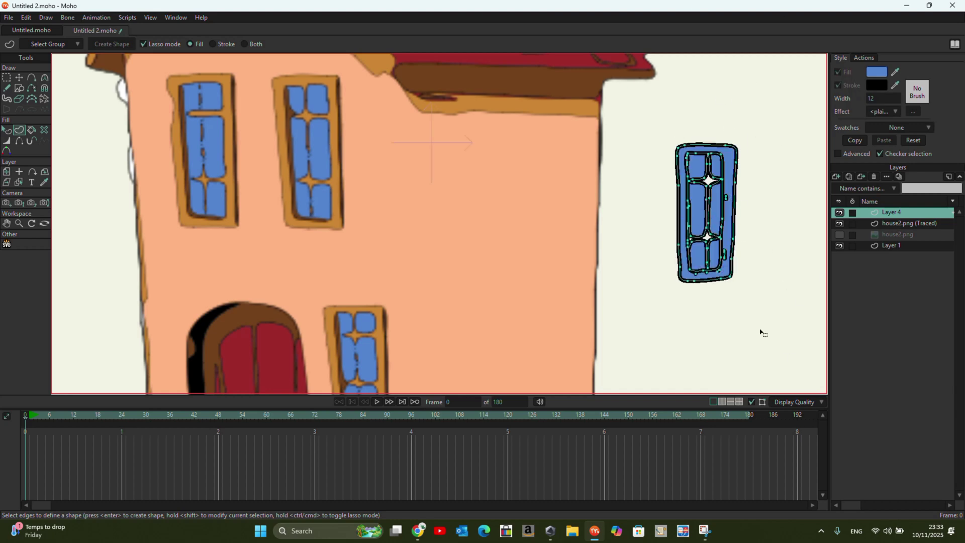
Step: Lasso all points of the arched front door on the house2.png (Traced) layer and cut them out
scroll(618, 156, down, 1)
click(901, 222)
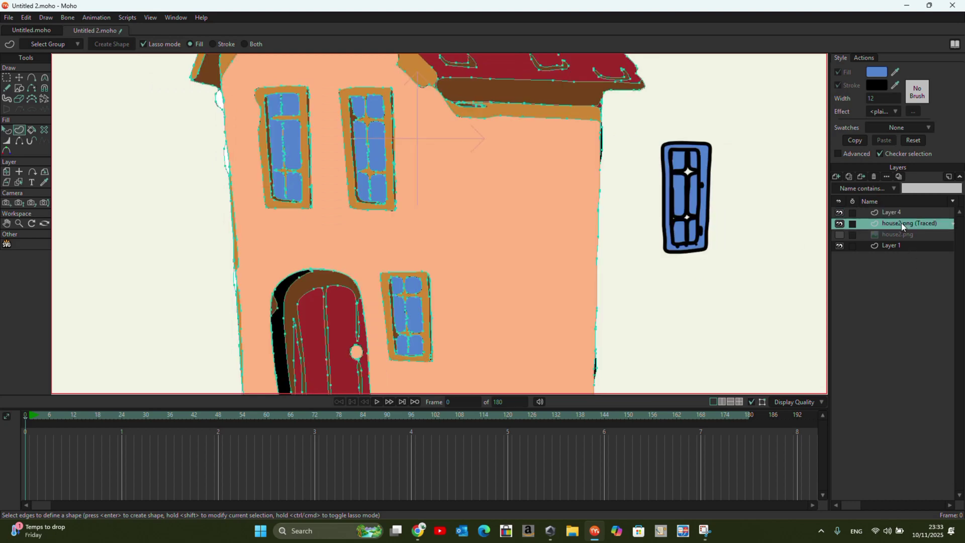
scroll(556, 317, down, 3)
scroll(509, 322, up, 1)
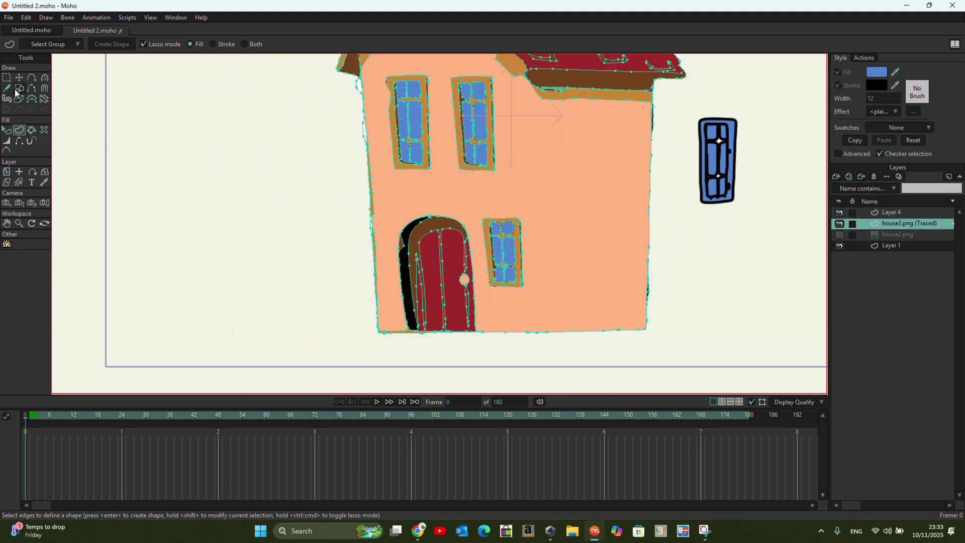
click(6, 77)
mouse_move(388, 211)
mouse_down()
mouse_move(457, 198)
mouse_move(468, 207)
mouse_move(485, 326)
mouse_move(414, 334)
mouse_move(392, 322)
mouse_move(397, 200)
mouse_up()
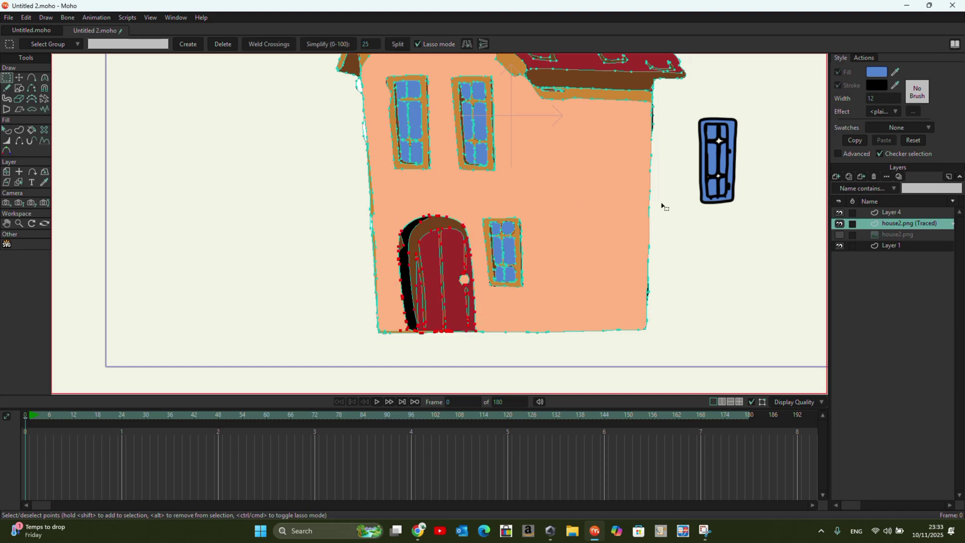
click(425, 271)
mouse_move(386, 209)
mouse_down()
mouse_move(452, 199)
mouse_move(482, 296)
mouse_move(475, 334)
mouse_move(409, 336)
mouse_move(395, 326)
mouse_move(388, 209)
mouse_up()
click(19, 78)
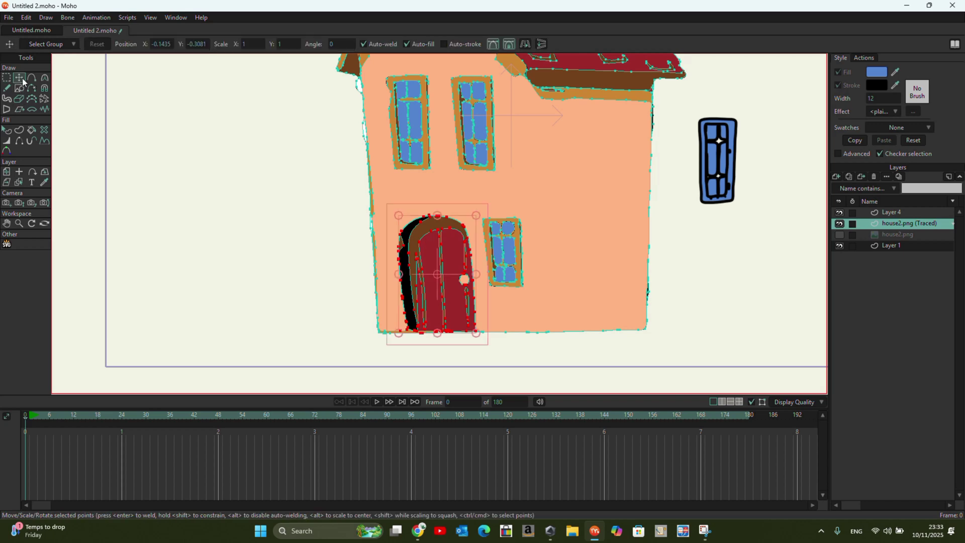
mouse_move(455, 249)
mouse_down()
mouse_move(460, 271)
mouse_move(454, 227)
mouse_move(432, 194)
mouse_move(460, 250)
mouse_up()
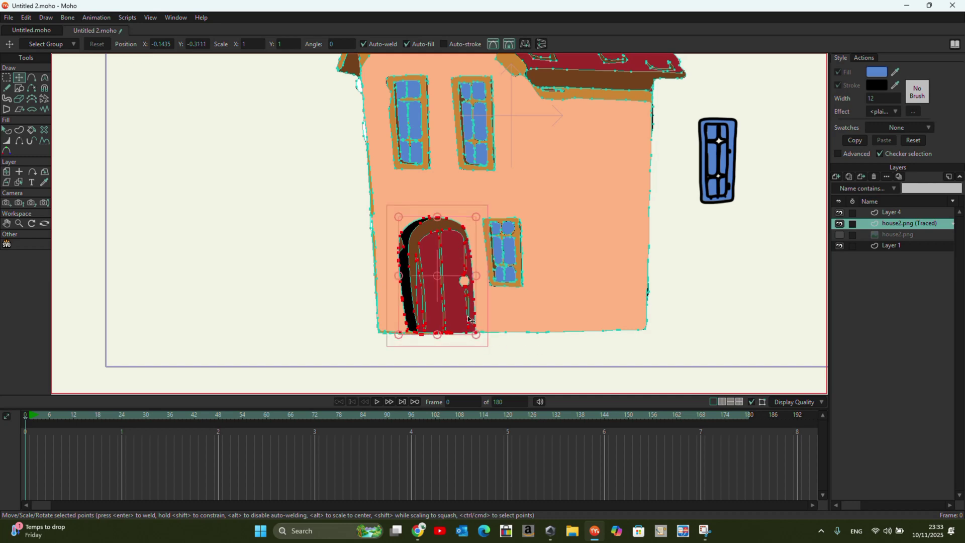
key(Delete)
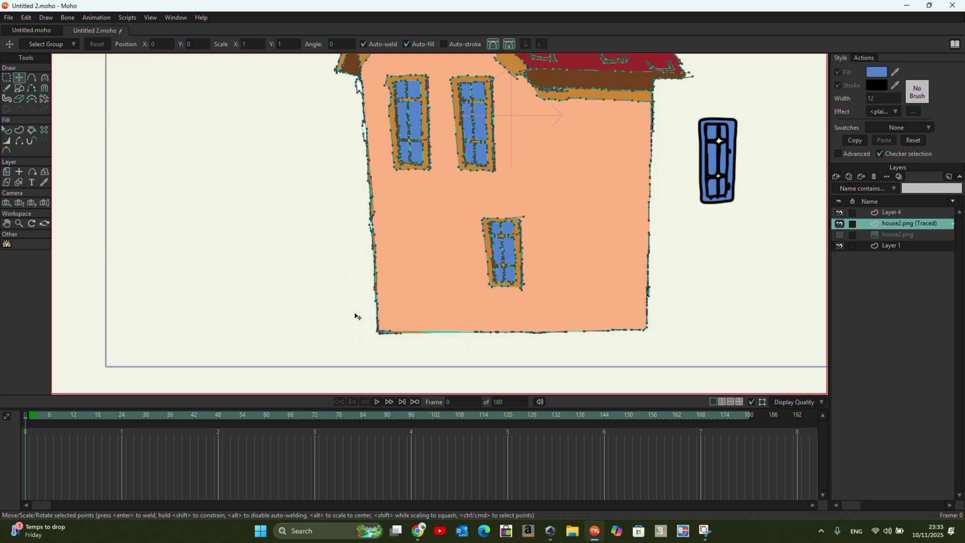
Step: Paste the cut door into Layer 4 and place it below the separated window at about X 0.68, Y -0.59
click(885, 218)
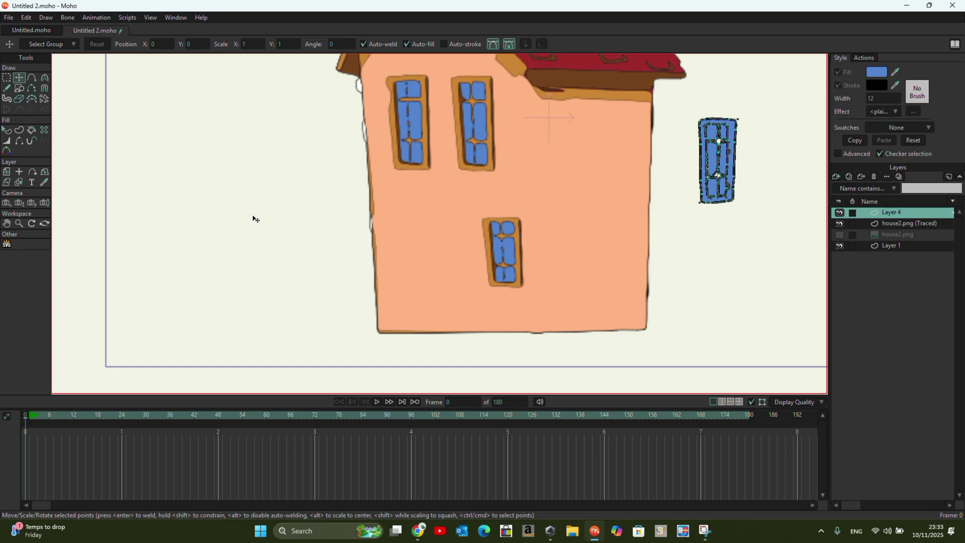
key(ctrl+v)
drag(522, 209, 728, 280)
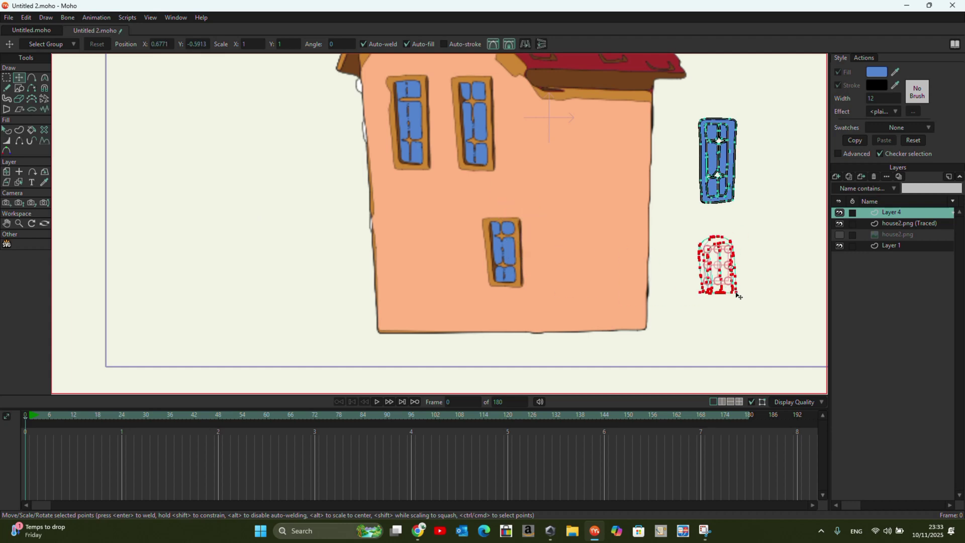
Step: Create a shape from the pasted door outlines, enable its black stroke and sample the roof's red as the fill colour
click(20, 130)
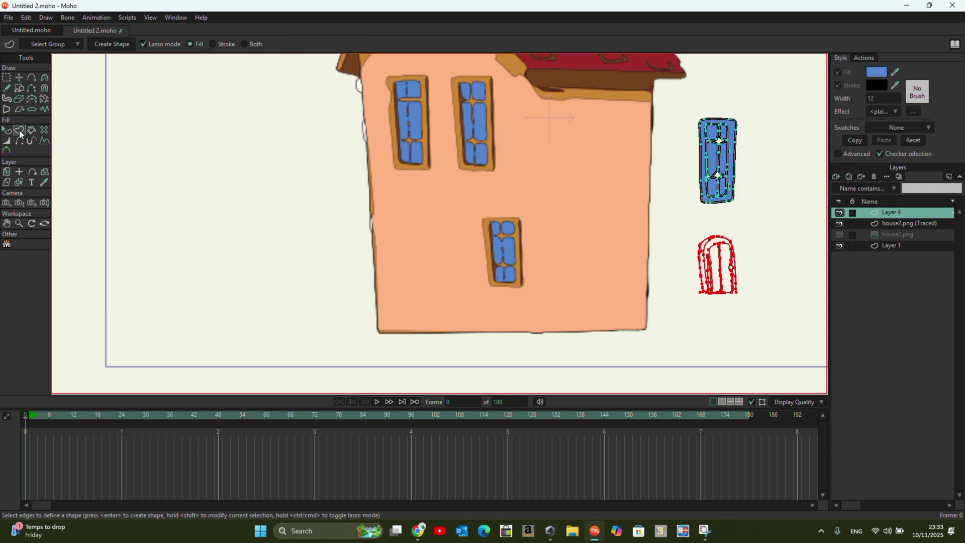
click(113, 44)
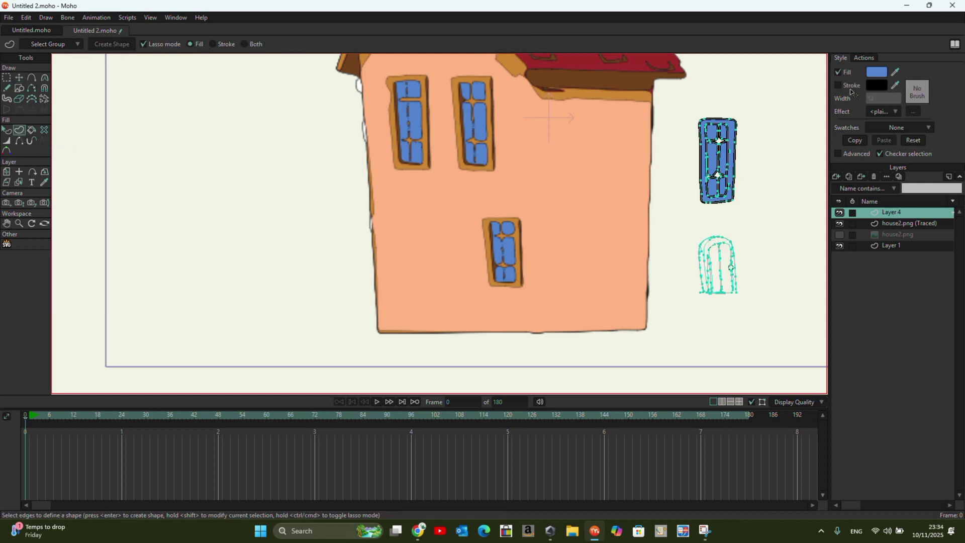
click(837, 85)
click(895, 72)
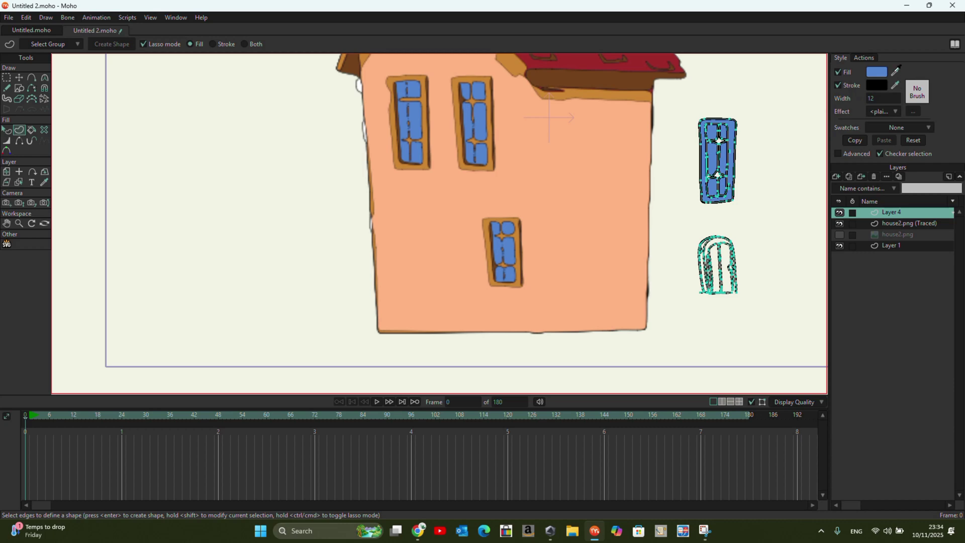
click(593, 59)
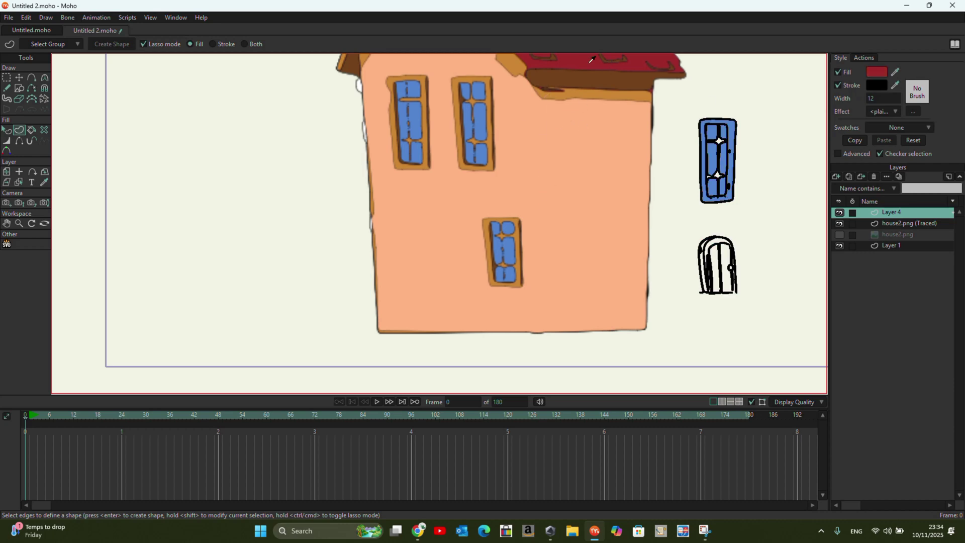
Step: Move the door outline to the open area beside the house's left wall, enlarge it and place it at about X -1.00, Y -0.50
click(6, 78)
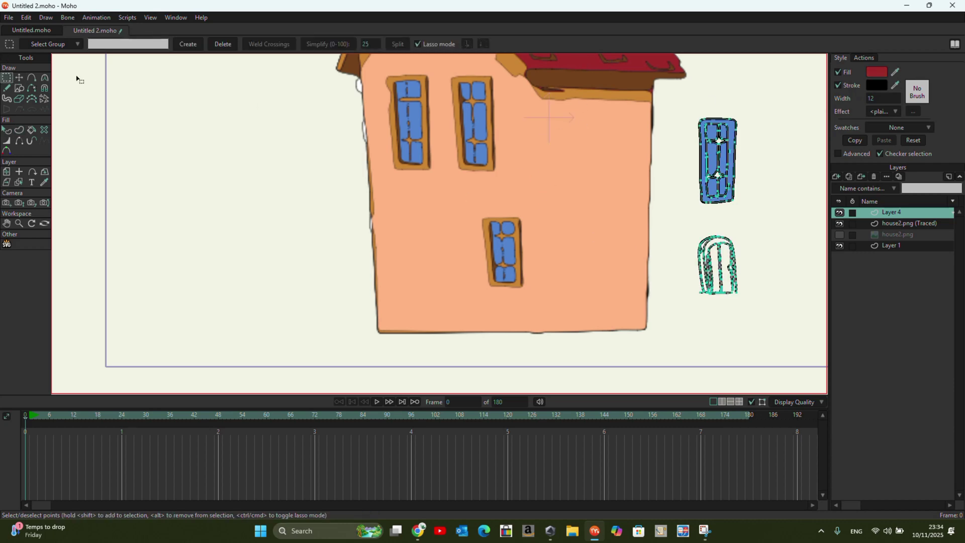
click(19, 78)
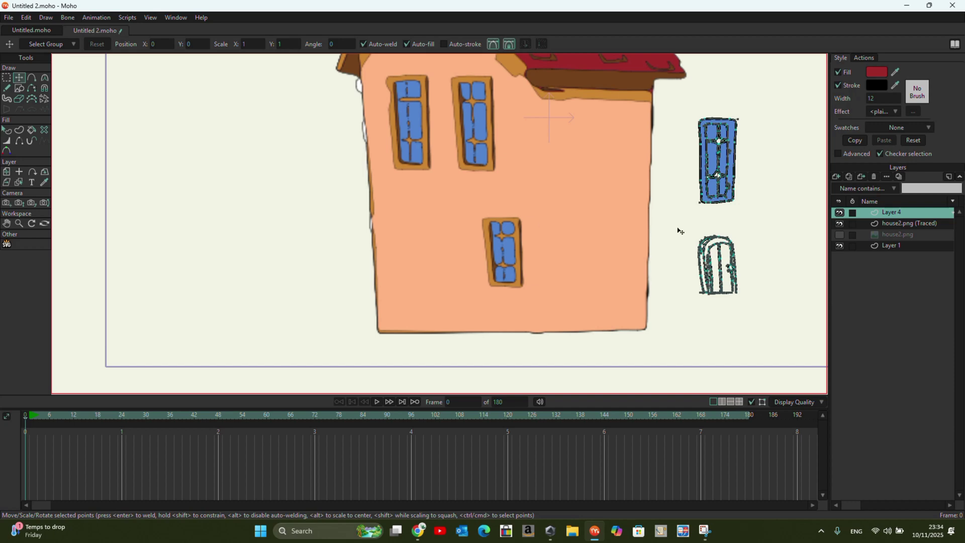
key(g)
mouse_move(685, 234)
mouse_down()
mouse_move(749, 229)
mouse_move(783, 358)
mouse_move(693, 351)
mouse_move(685, 232)
mouse_up()
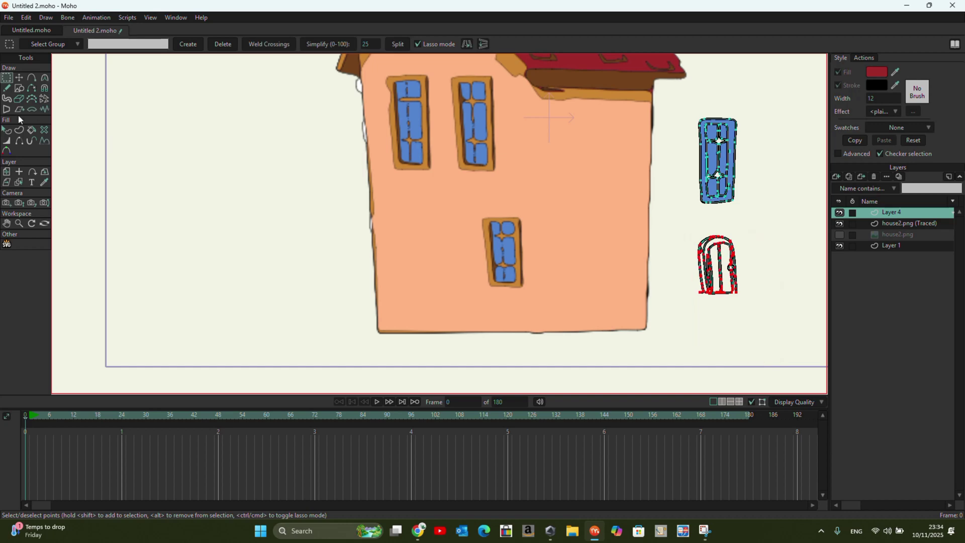
click(19, 78)
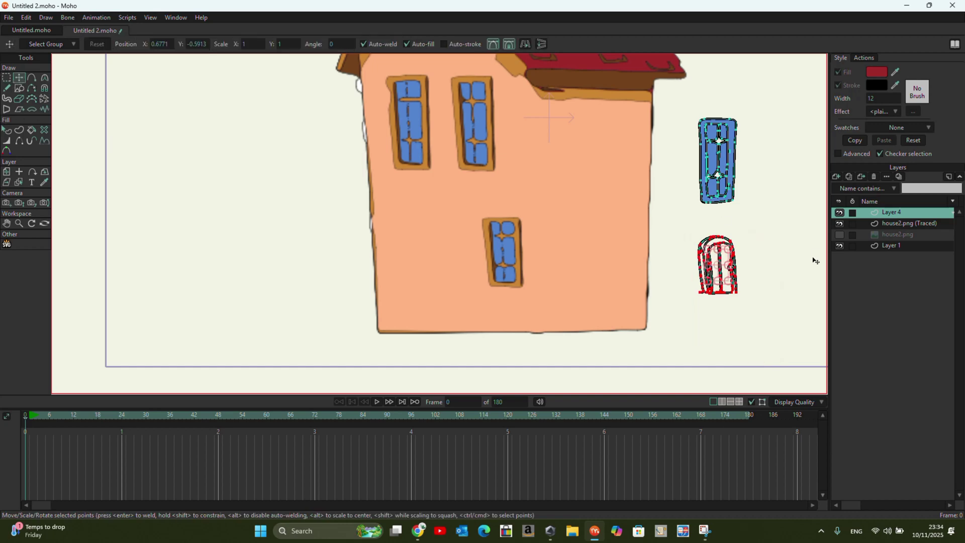
drag(730, 266, 318, 230)
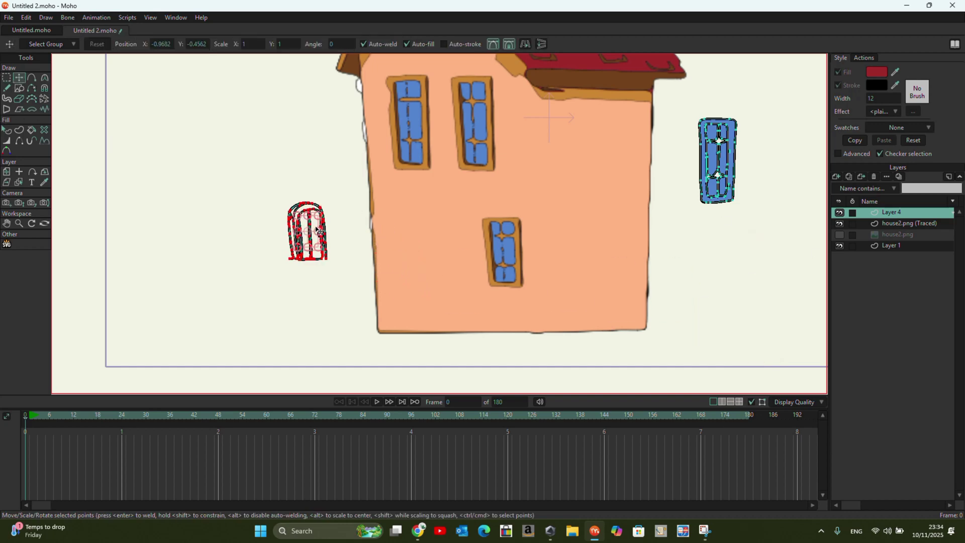
scroll(327, 263, up, 5)
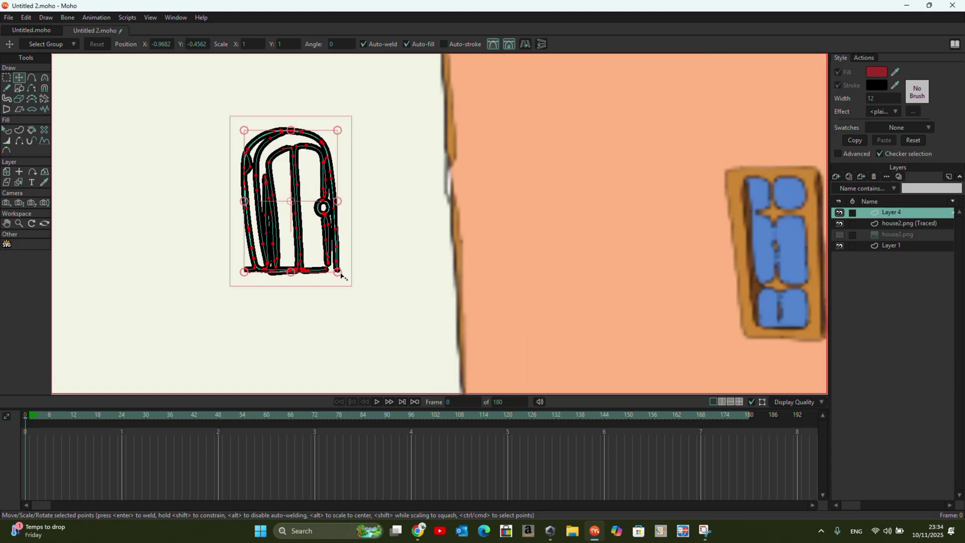
scroll(298, 226, down, 3)
drag(300, 229, 276, 216)
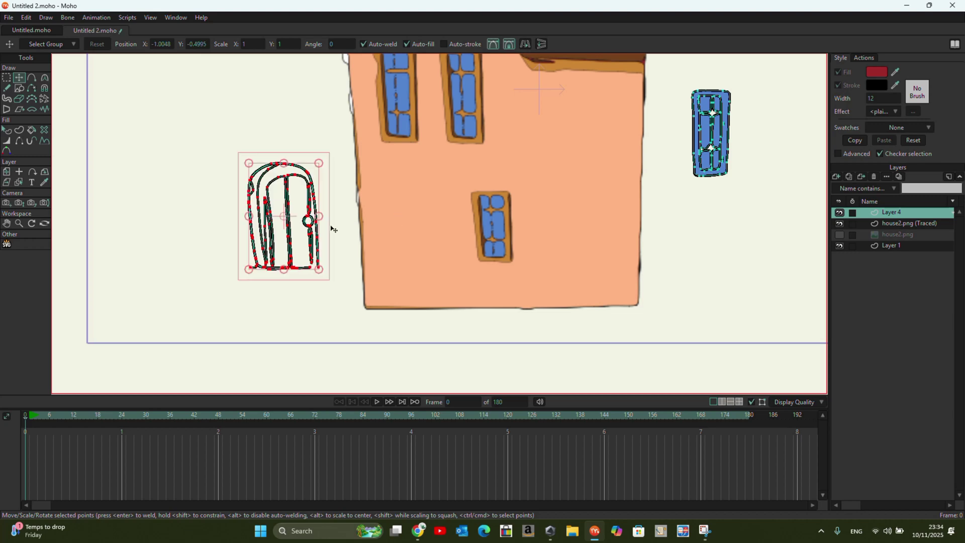
Step: Close the gap in the door outline's lower right corner by joining its open ends at about X -0.87, Y -0.70
scroll(294, 240, up, 5)
click(346, 302)
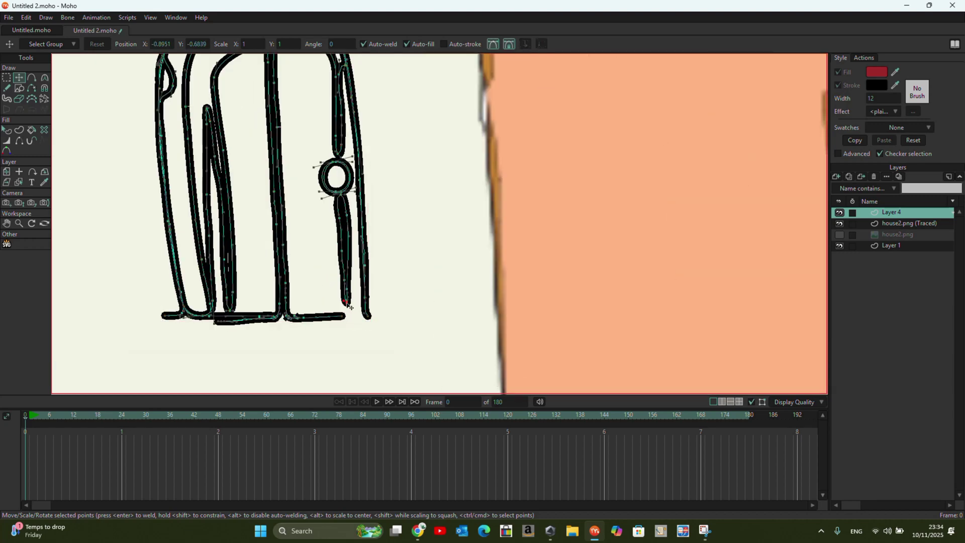
drag(349, 306, 341, 334)
drag(338, 331, 368, 316)
scroll(382, 302, down, 3)
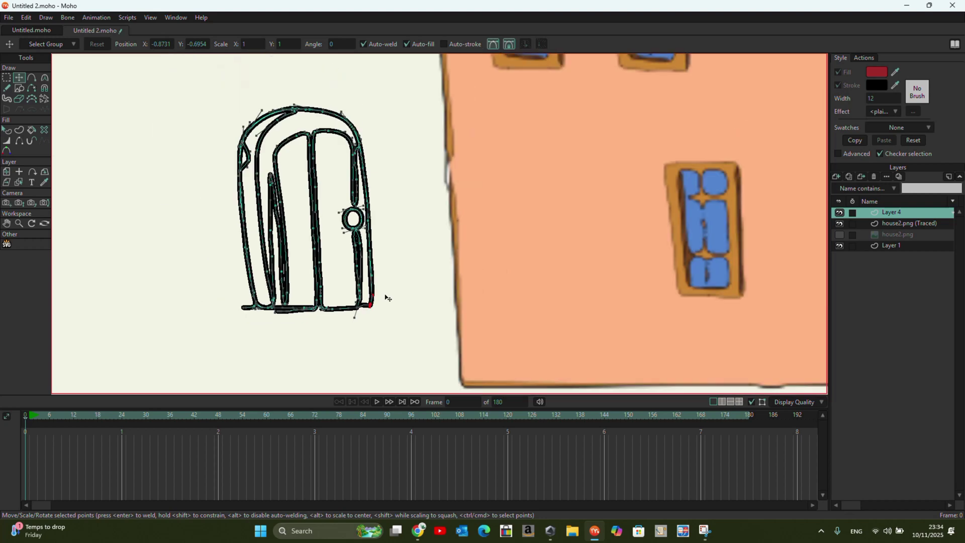
Step: Try to fill the left panel of the separated door with the red fill colour using the Paint Bucket
click(307, 111)
click(6, 130)
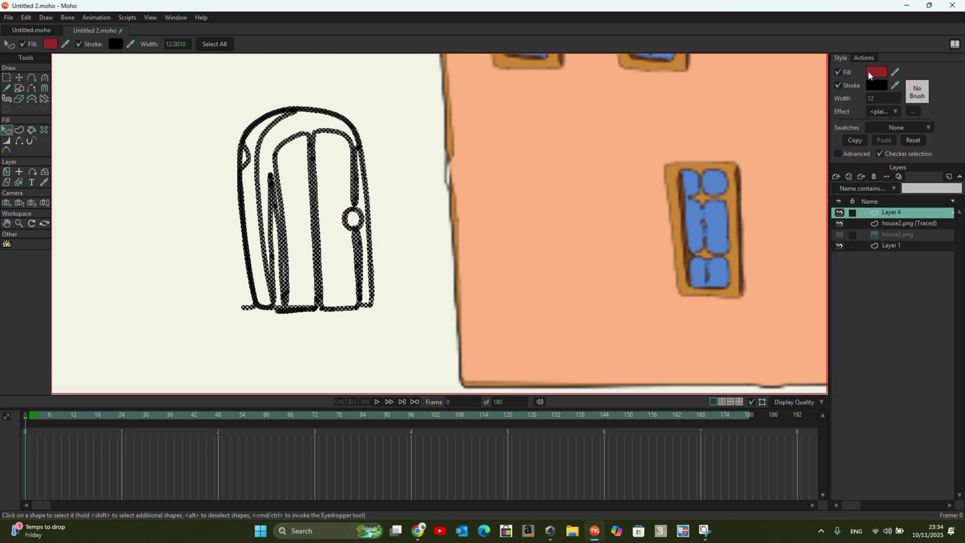
click(32, 130)
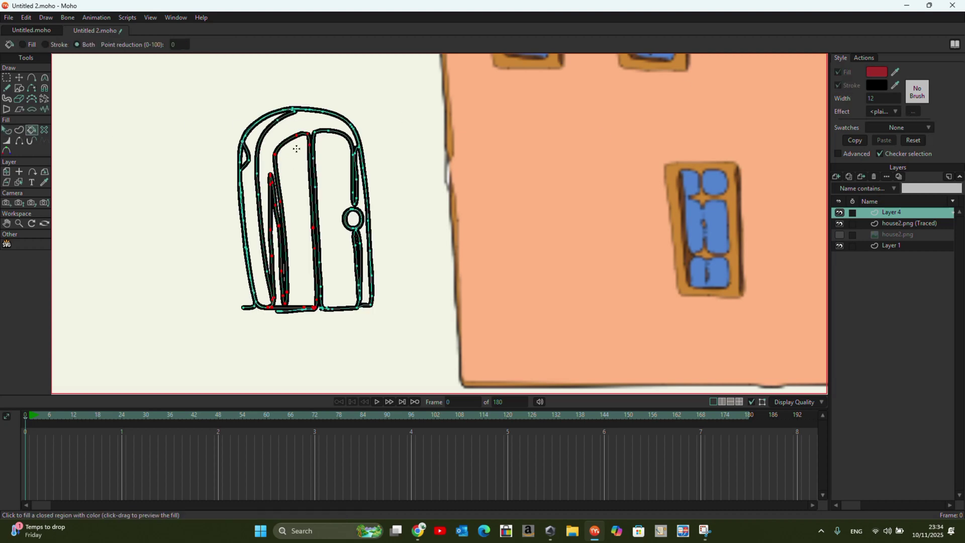
scroll(289, 131, up, 2)
click(430, 179)
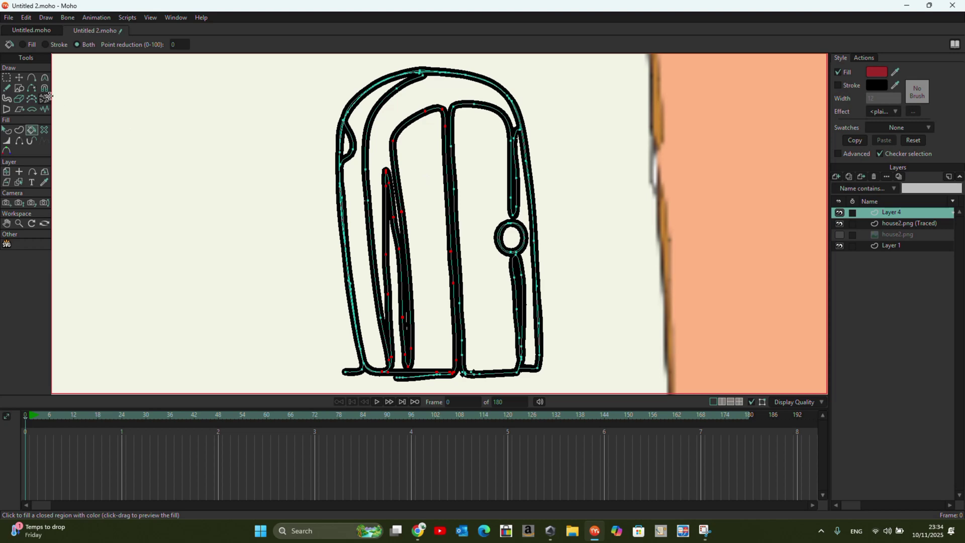
click(19, 79)
scroll(243, 200, down, 4)
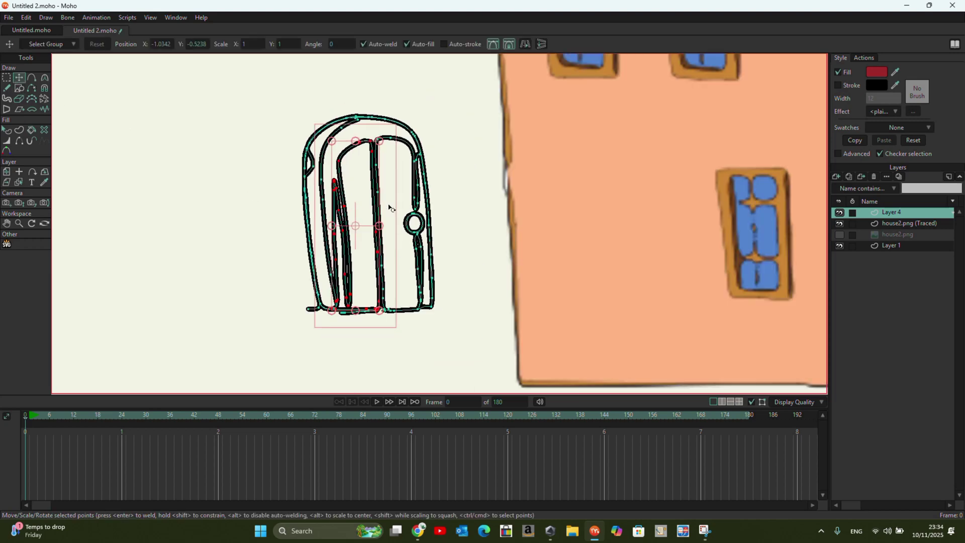
Step: Delete Layer 4 and the house2.png (Traced) layer to clear the traced house artwork
click(782, 271)
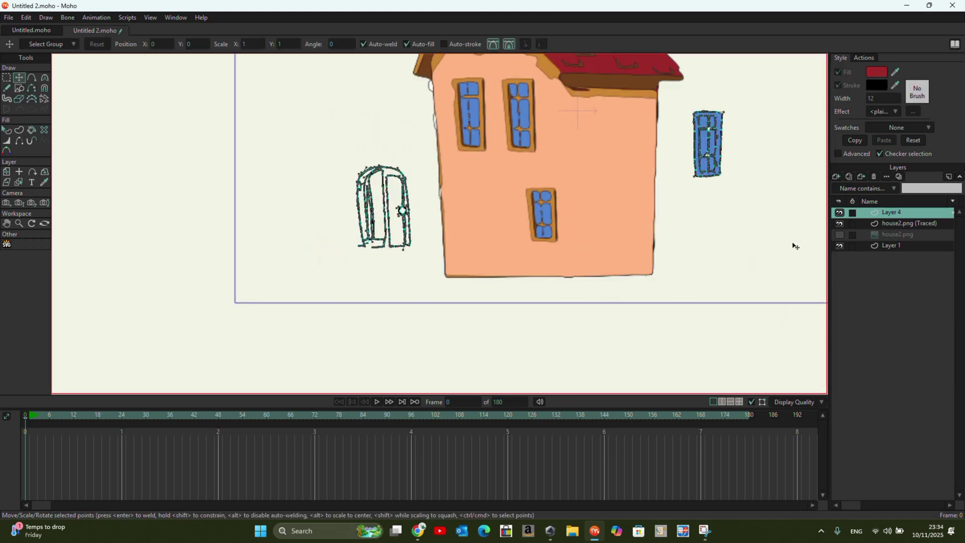
scroll(601, 208, down, 6)
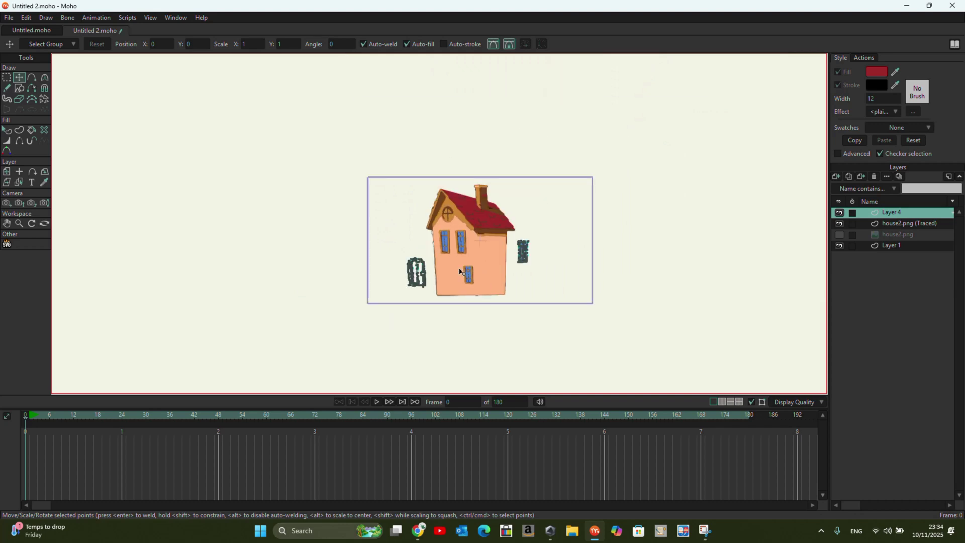
scroll(465, 261, up, 1)
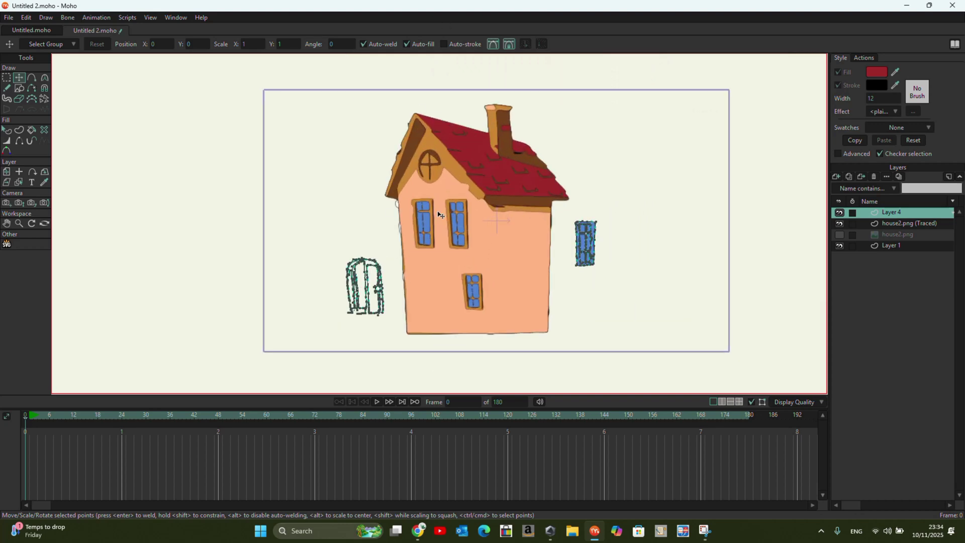
right_click(881, 215)
click(912, 275)
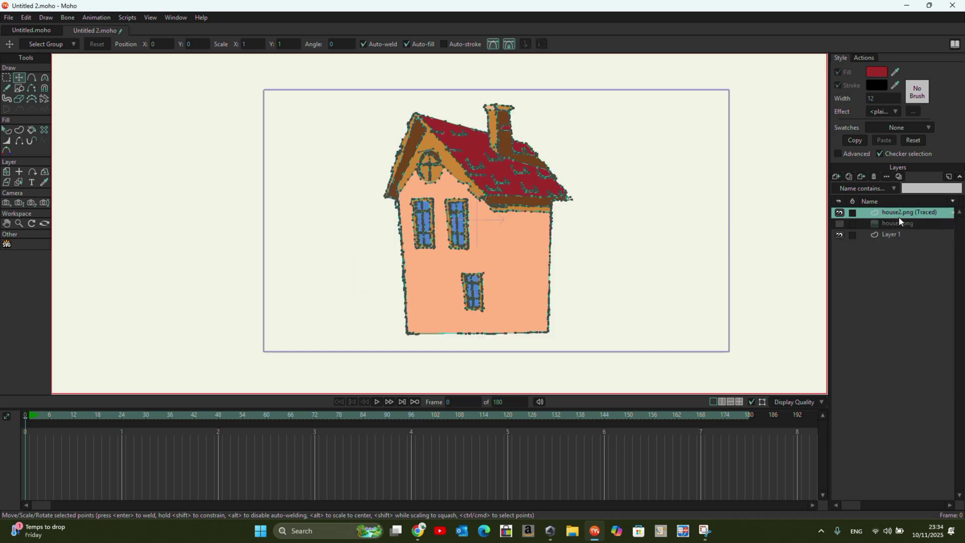
right_click(899, 213)
click(911, 275)
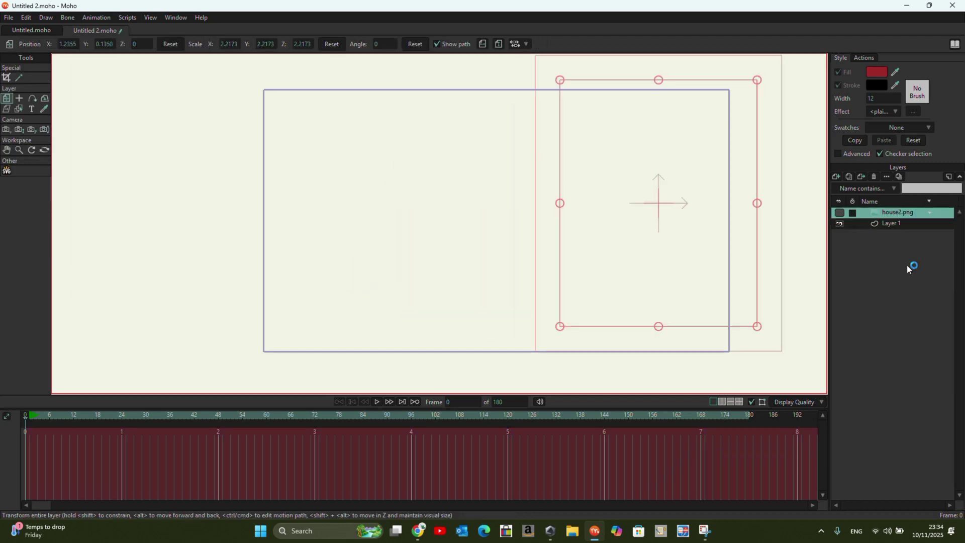
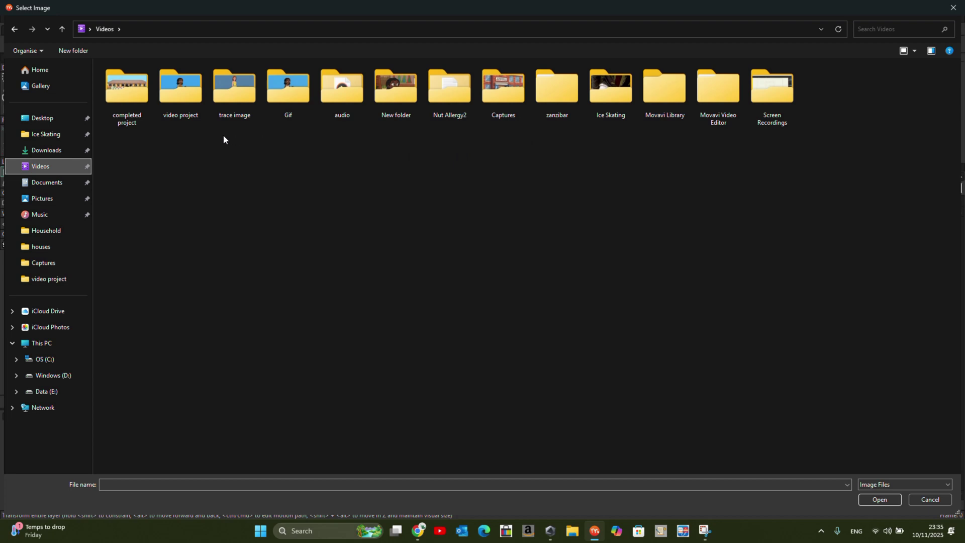
Step: Import the trace lila image from the trace image folder and scale it to about 2.86 so it spans the canvas
double_click(232, 95)
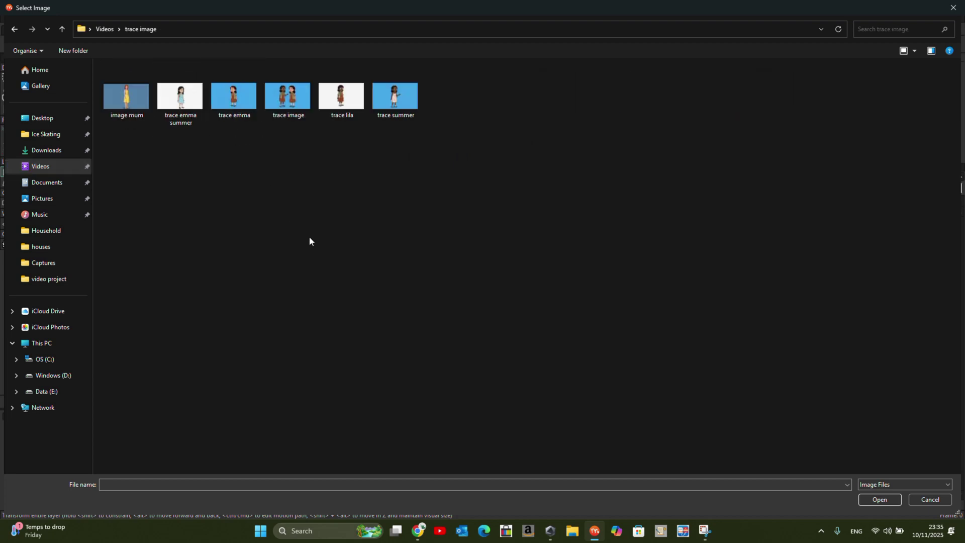
click(342, 95)
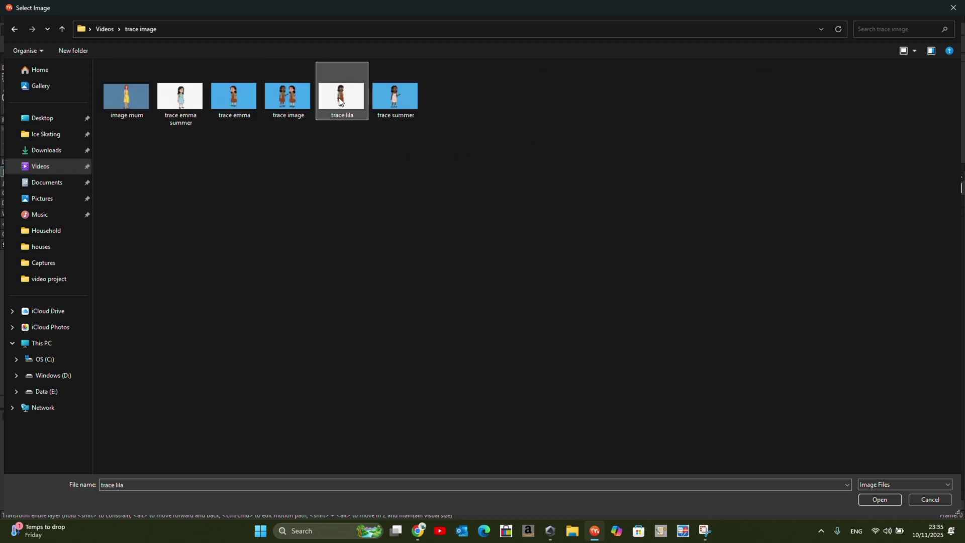
click(880, 500)
mouse_move(415, 175)
mouse_down()
mouse_move(239, 80)
mouse_move(247, 97)
mouse_up()
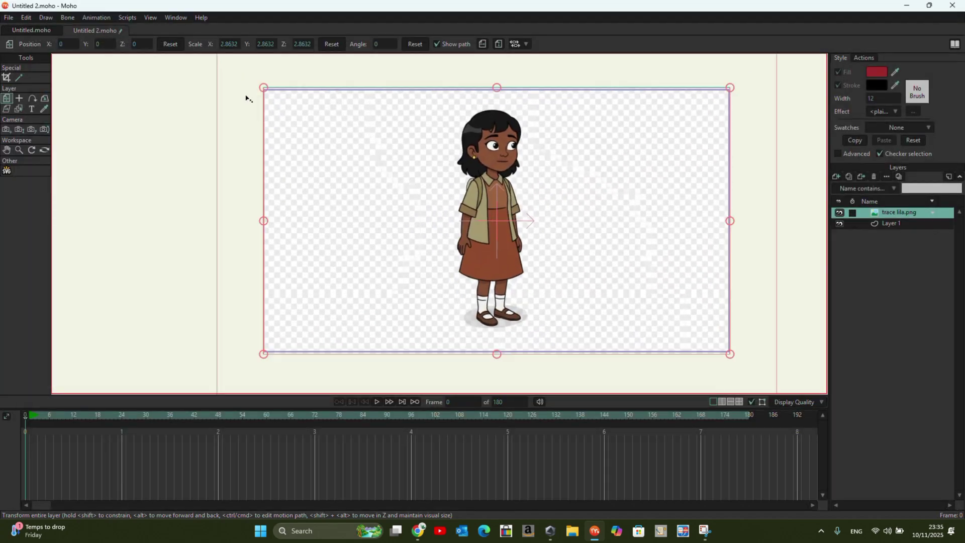
drag(530, 199, 549, 198)
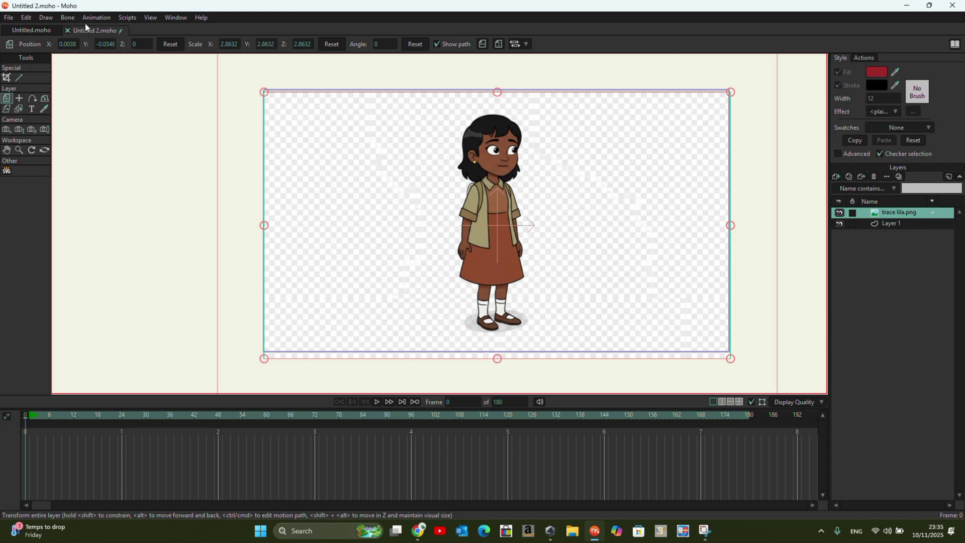
Step: Trace the imported girl image in black and white, with the threshold lowered to about a third of its range
click(46, 17)
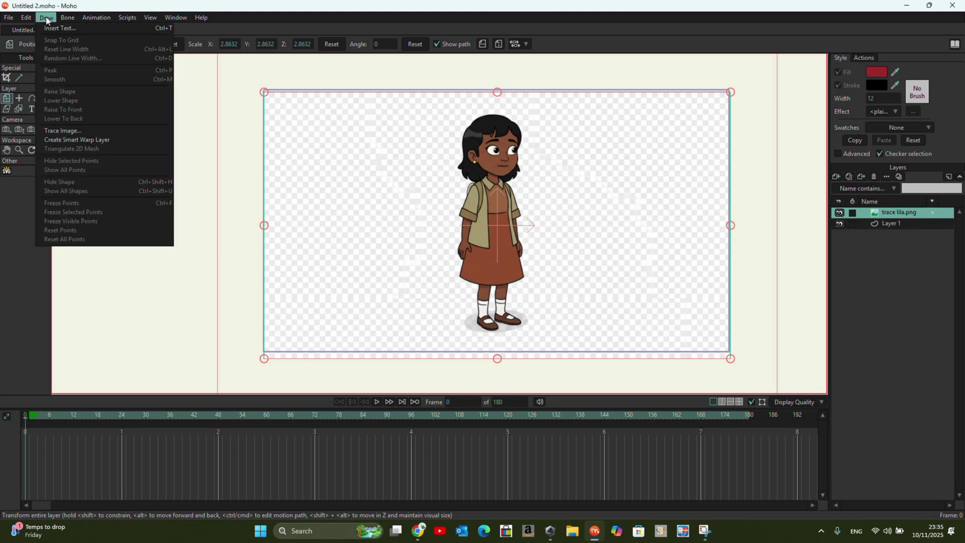
click(95, 131)
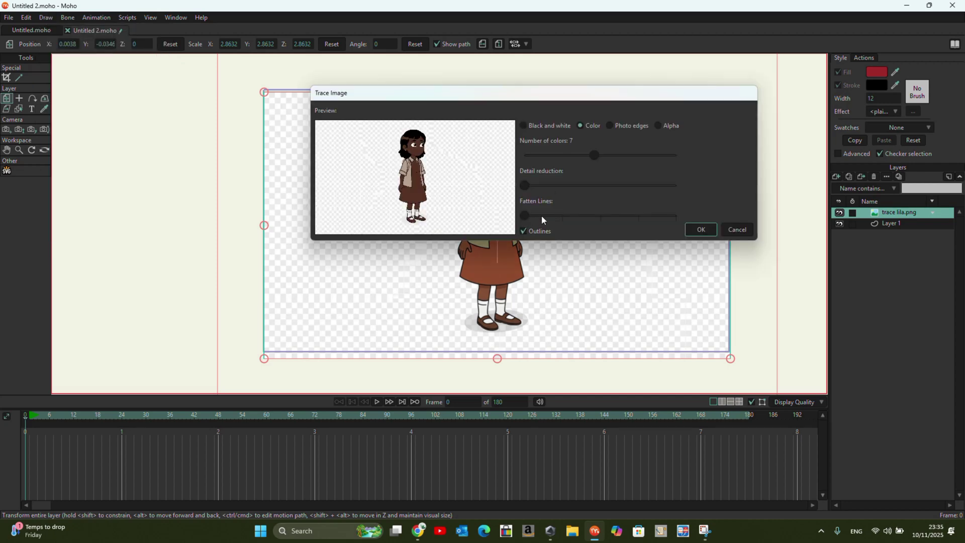
drag(491, 99, 490, 122)
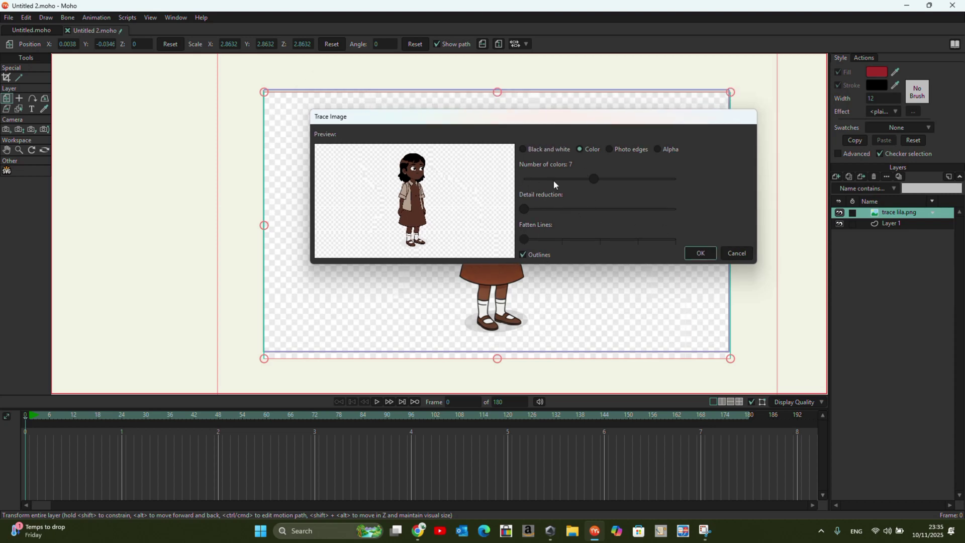
click(523, 150)
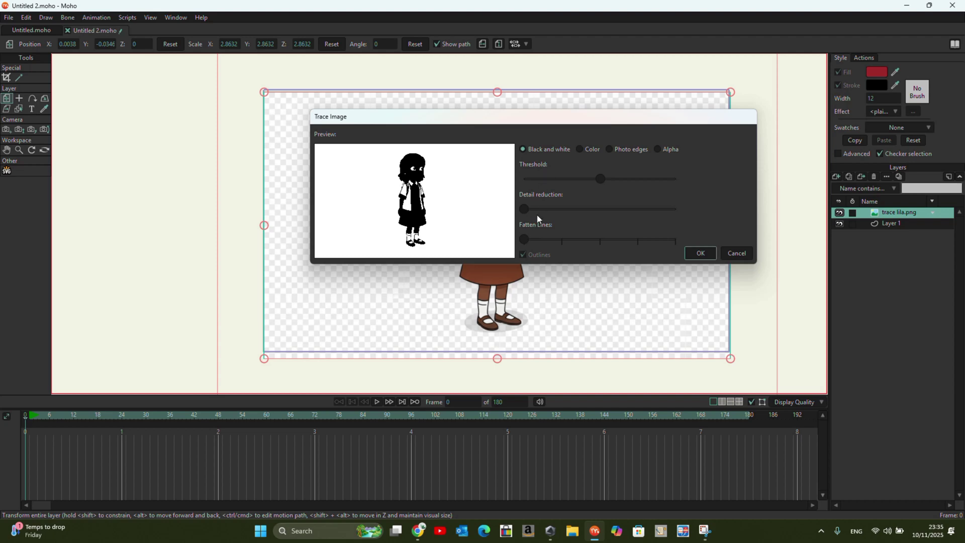
mouse_move(526, 214)
mouse_down()
mouse_move(618, 213)
mouse_move(525, 210)
mouse_move(614, 236)
mouse_move(511, 237)
mouse_move(680, 238)
mouse_move(527, 240)
mouse_up()
drag(600, 179, 577, 187)
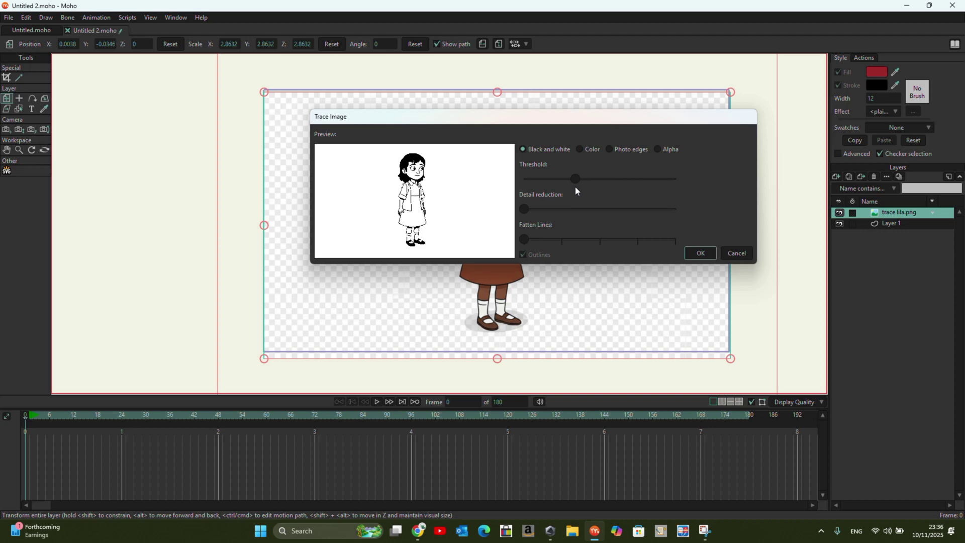
click(699, 254)
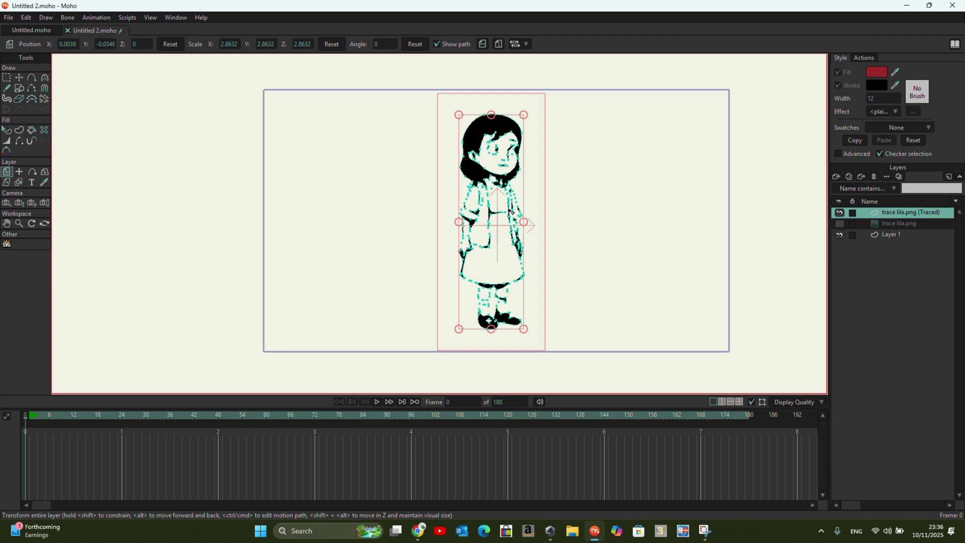
Step: Move the traced figure to about X -0.84, Y -0.05 and show the original trace lila.png layer beside it
drag(503, 207, 394, 210)
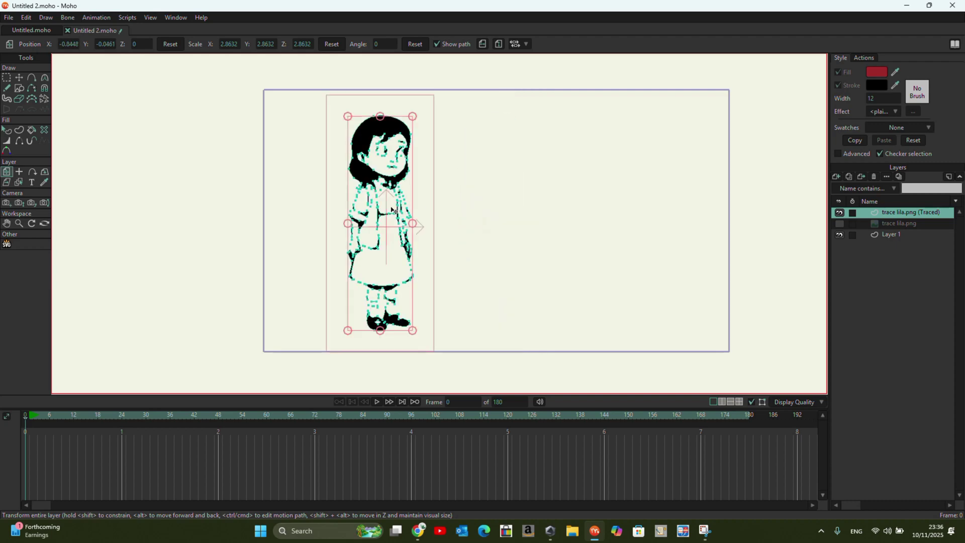
scroll(365, 172, up, 5)
scroll(366, 172, down, 5)
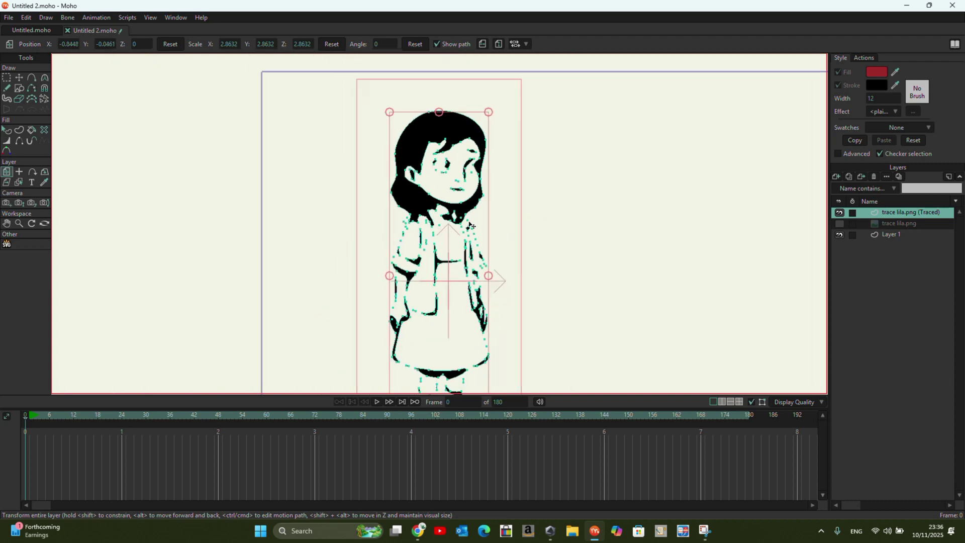
click(839, 224)
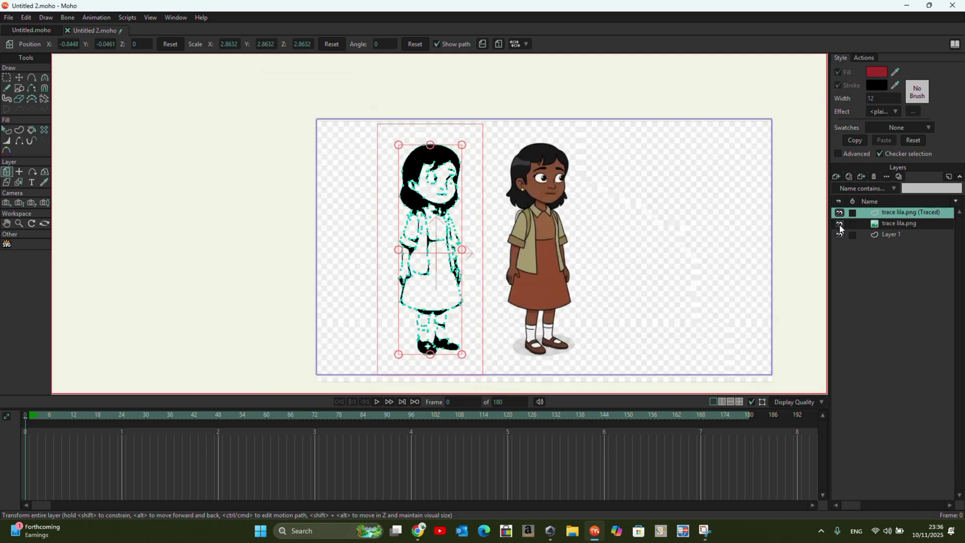
Step: Fill the face of the traced figure with black on the trace lila.png (Traced) layer using the Paint Bucket
click(892, 234)
click(912, 215)
click(9, 131)
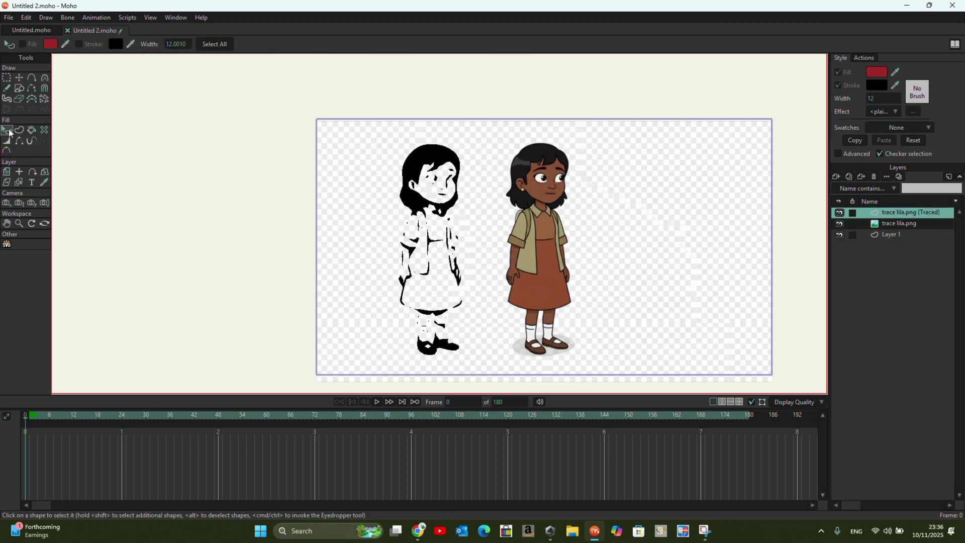
click(427, 201)
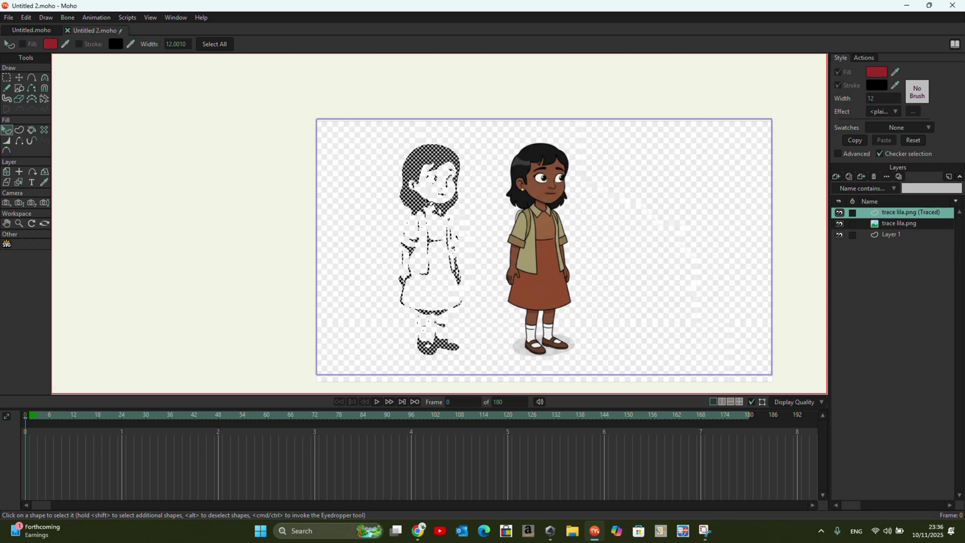
click(429, 191)
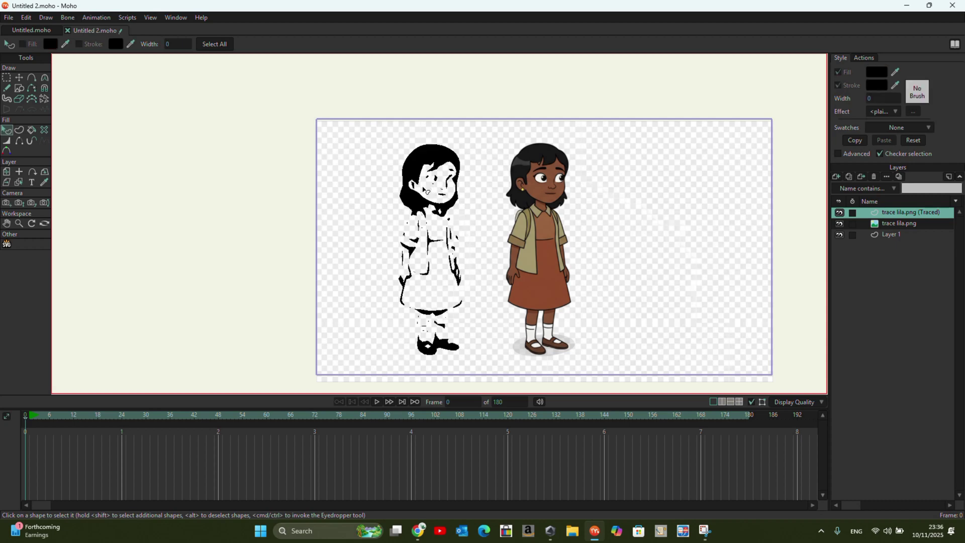
click(32, 129)
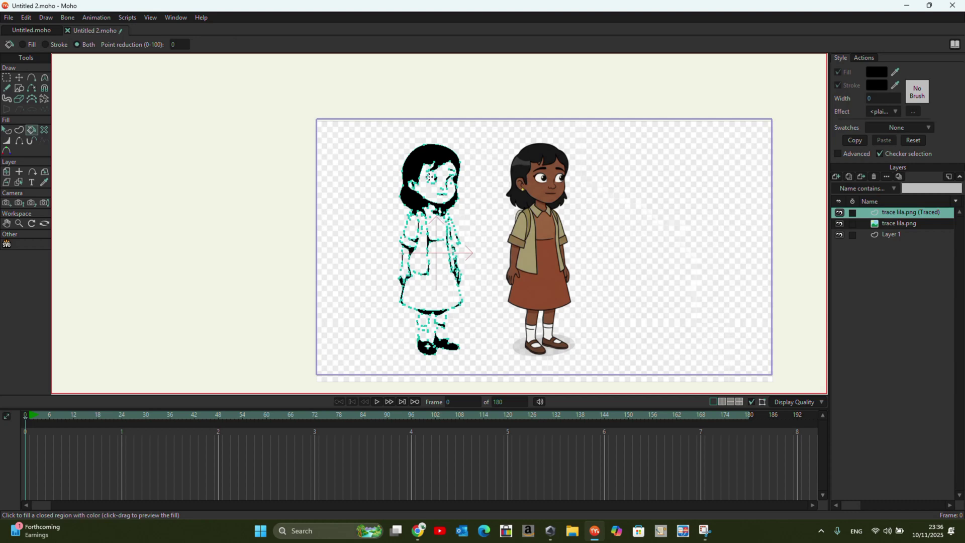
click(428, 191)
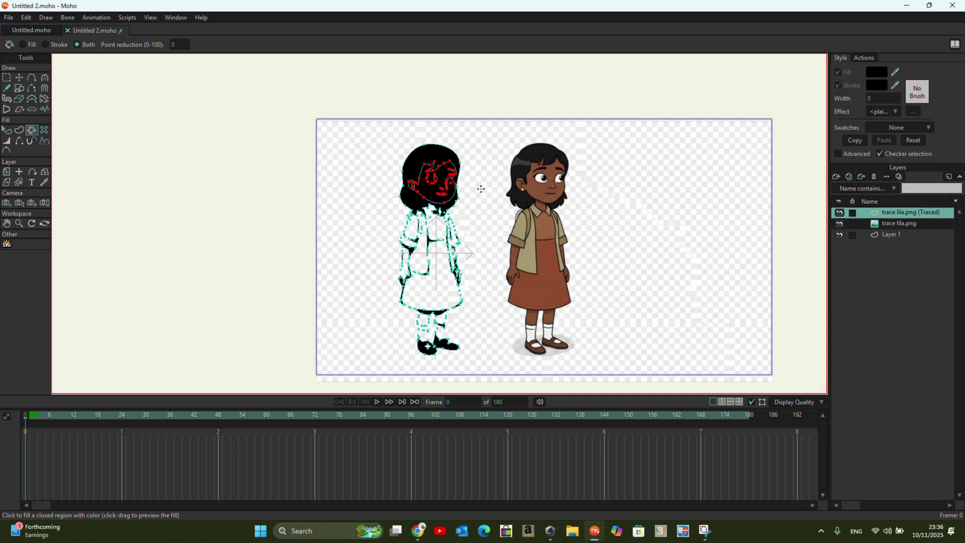
Step: Recolour the filled face shape with the brown skin tone sampled from the original girl image
click(9, 135)
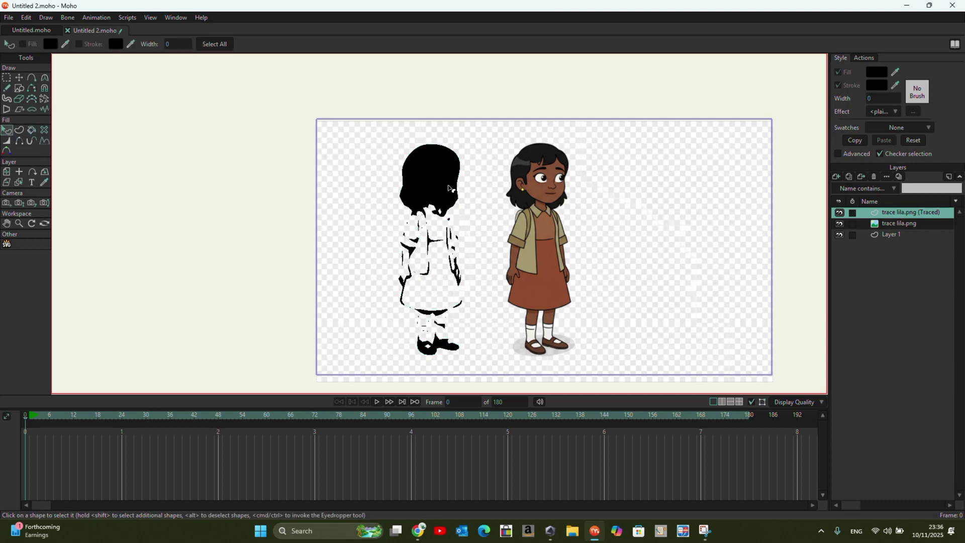
click(445, 187)
click(897, 73)
click(548, 185)
Step: Examine the traced figure's facial features and broken clothing outlines against the original image
click(863, 223)
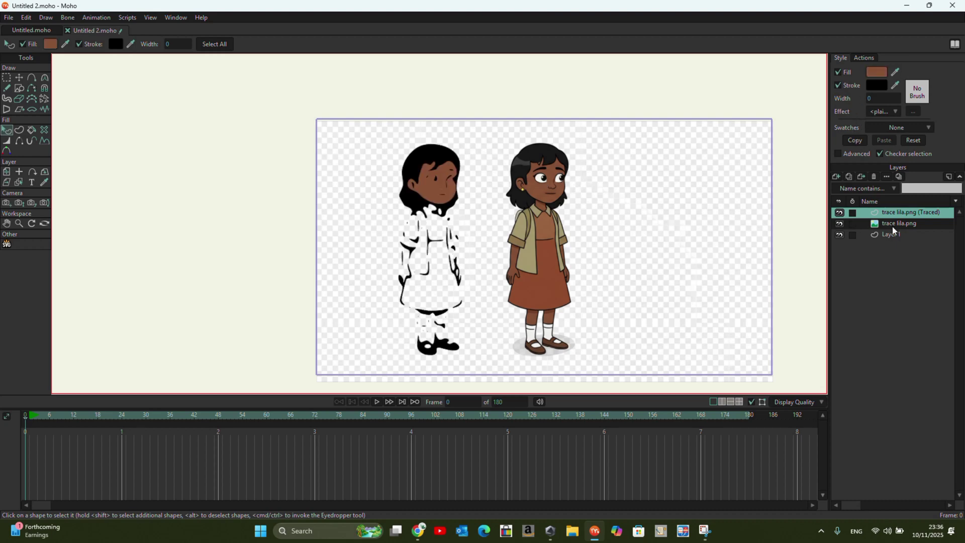
scroll(455, 207, up, 4)
scroll(414, 143, up, 2)
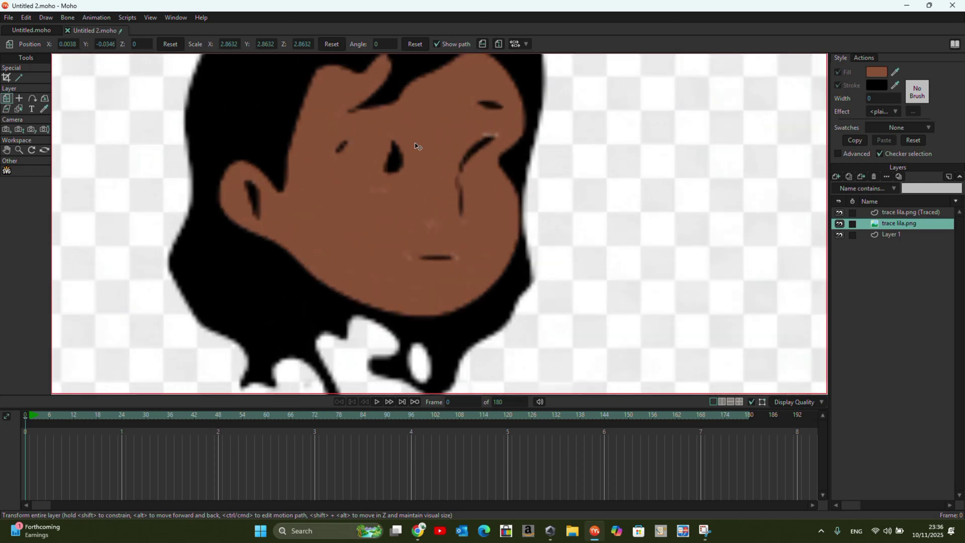
scroll(453, 207, down, 7)
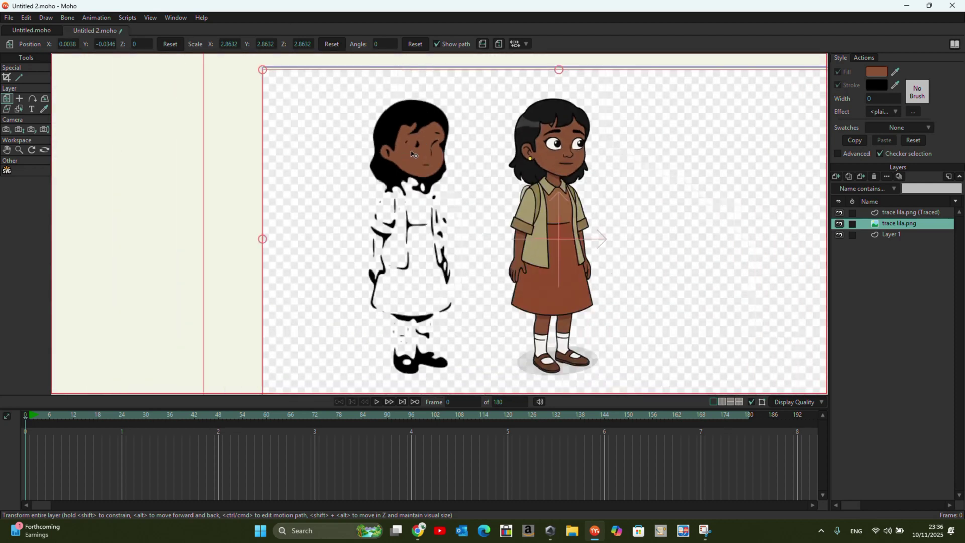
scroll(411, 151, down, 2)
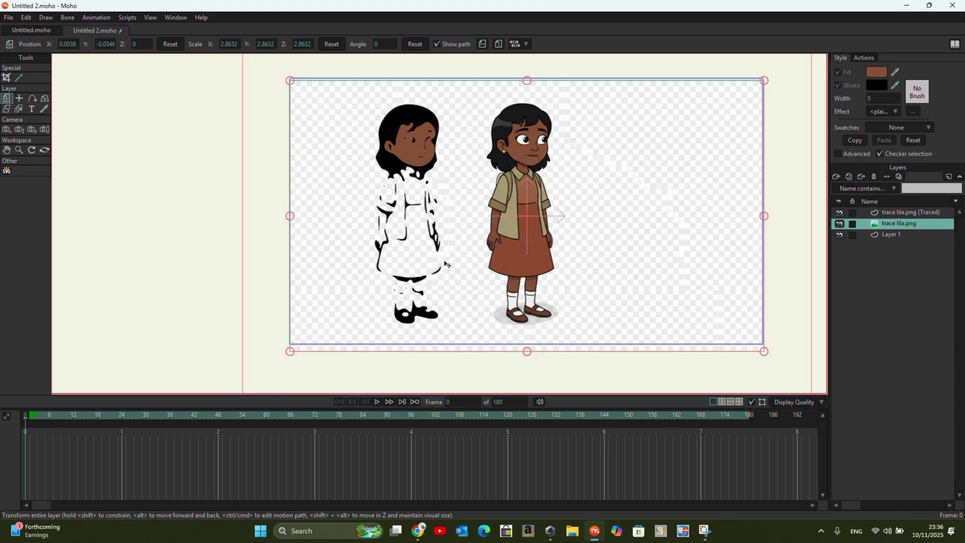
scroll(437, 254, down, 1)
scroll(432, 231, up, 4)
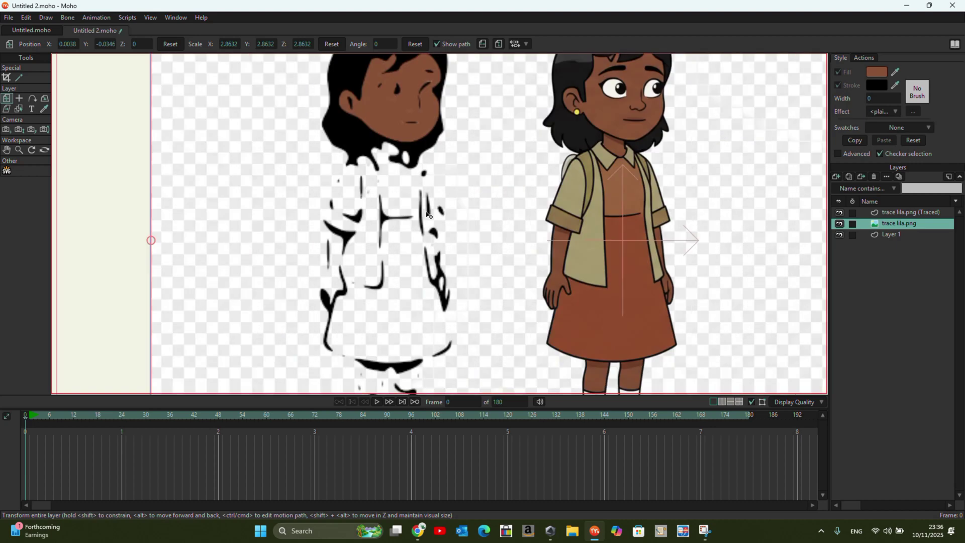
scroll(428, 215, down, 4)
Step: Delete the trace lila.png (Traced) layer, leaving the original image layer in place
click(895, 211)
right_click(895, 211)
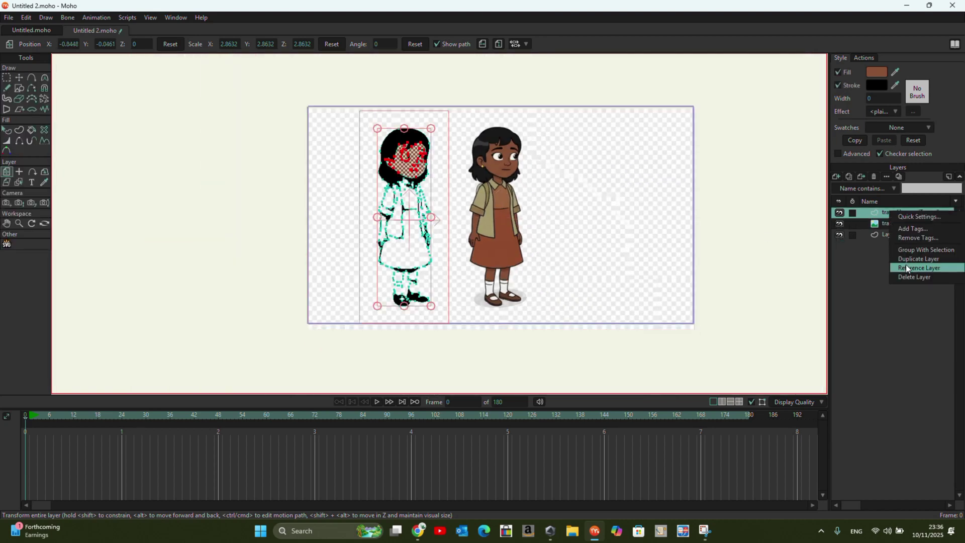
click(910, 276)
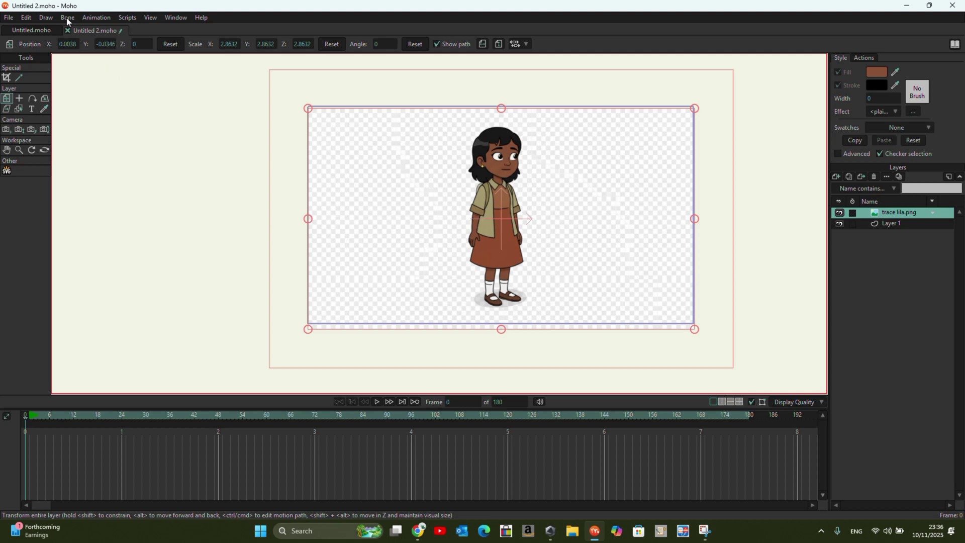
Step: Preview a Color trace of the trace lila.png image with 10 colors and minimum detail reduction
click(46, 19)
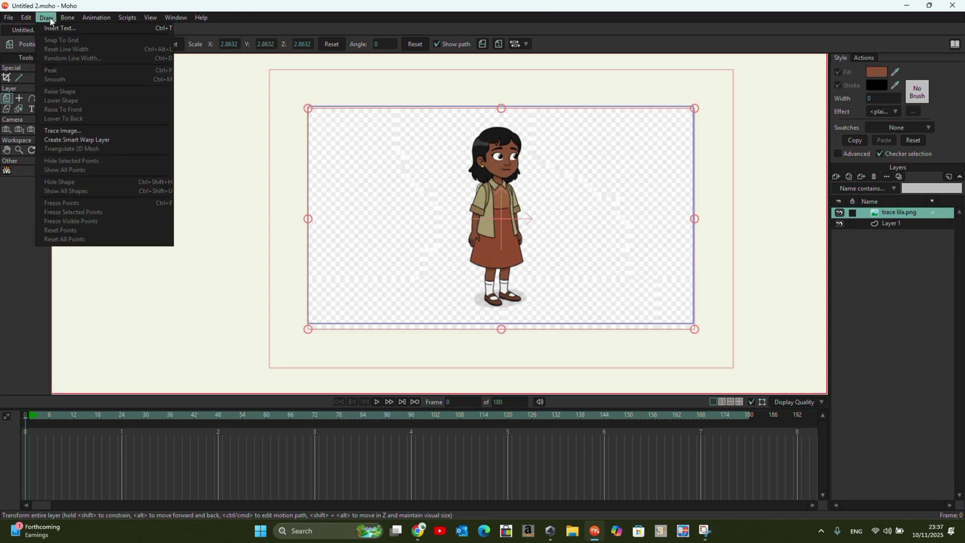
click(80, 130)
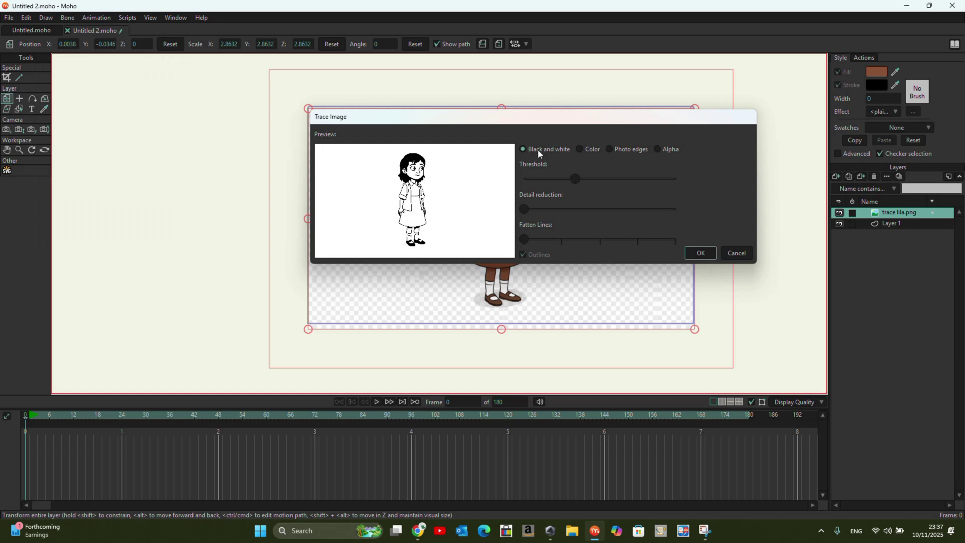
click(580, 149)
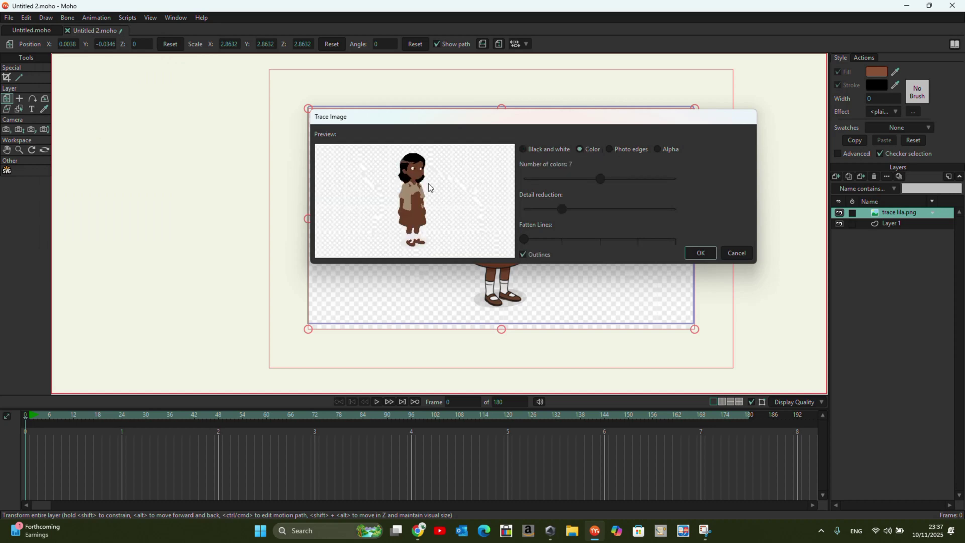
mouse_move(603, 179)
mouse_down()
mouse_move(713, 188)
mouse_move(584, 189)
mouse_move(614, 190)
mouse_move(512, 214)
mouse_up()
click(627, 209)
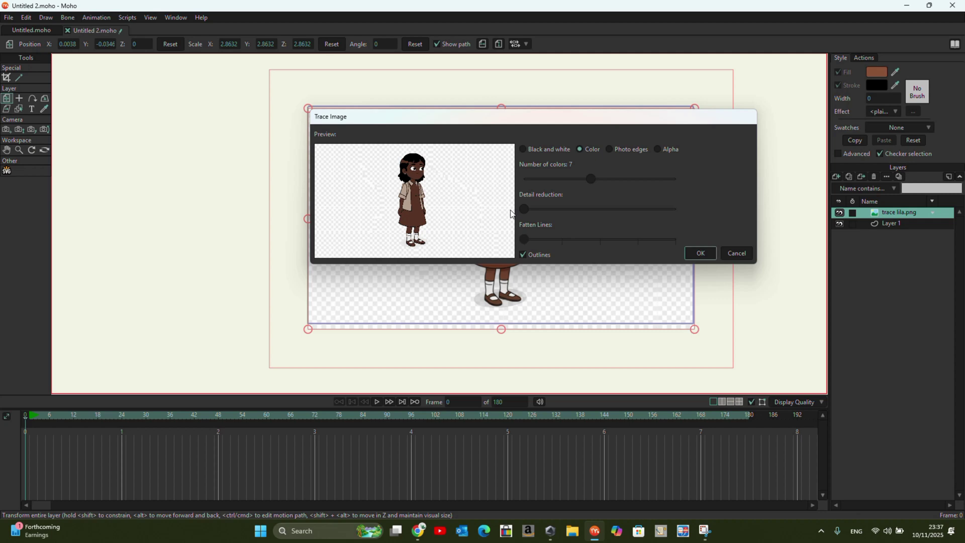
drag(592, 177, 675, 179)
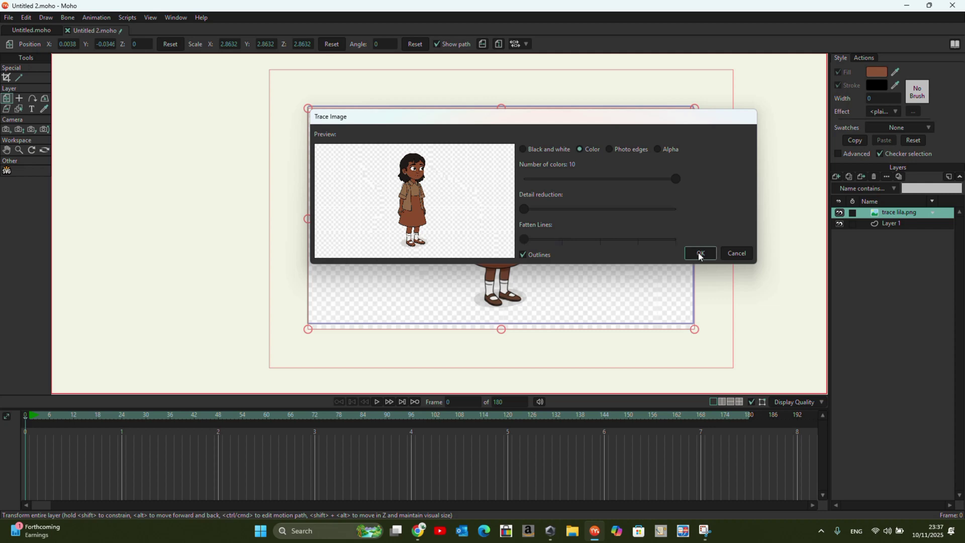
Step: Preview the Photo edges and Alpha trace modes for the image, and return to Color mode
click(610, 150)
click(584, 149)
click(656, 148)
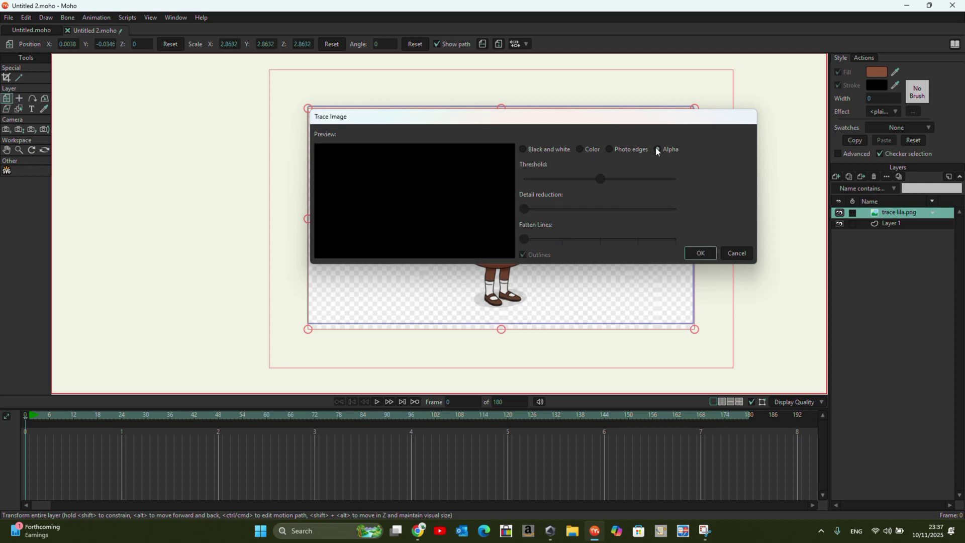
click(614, 148)
click(582, 149)
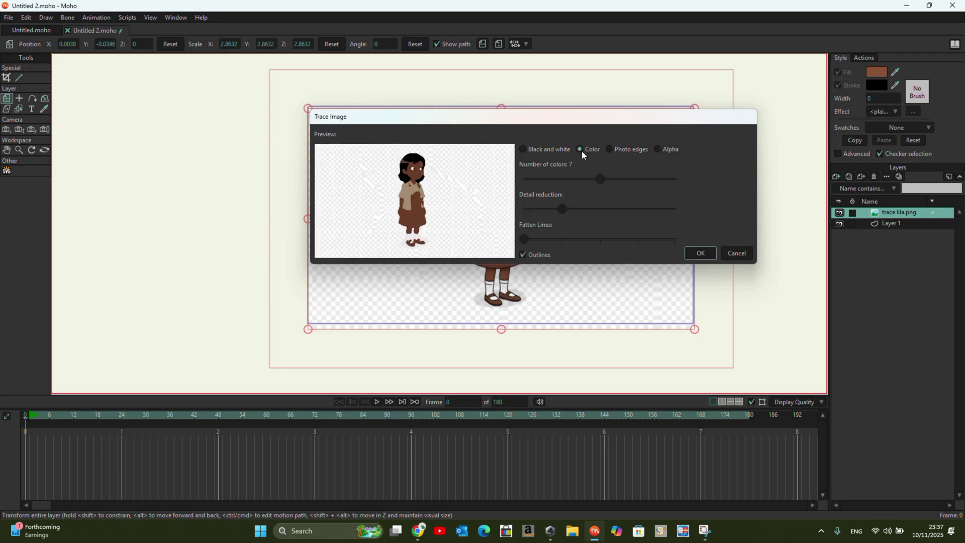
Step: Trace the trace lila.png image in Color mode with 8 colors and minimum detail reduction
drag(599, 179, 678, 179)
drag(563, 209, 518, 211)
drag(671, 178, 617, 190)
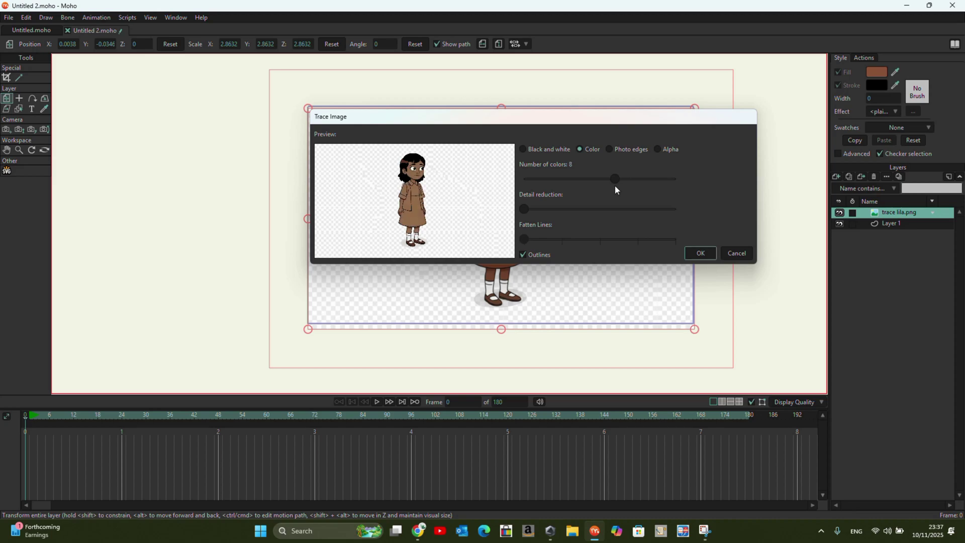
click(700, 253)
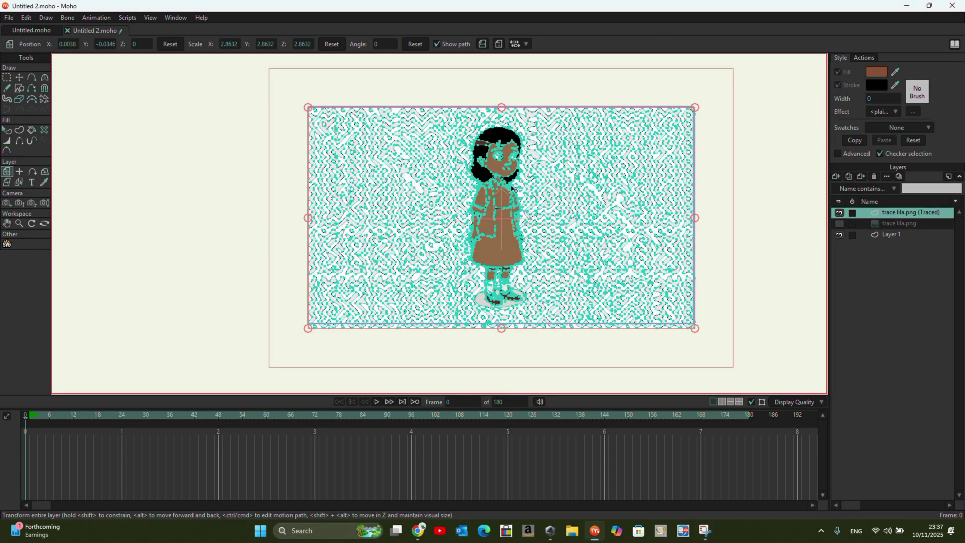
Step: Inspect the color trace of the girl and shift the traced layer to about X 0.02, Y -0.07
scroll(501, 210, up, 4)
scroll(502, 221, down, 4)
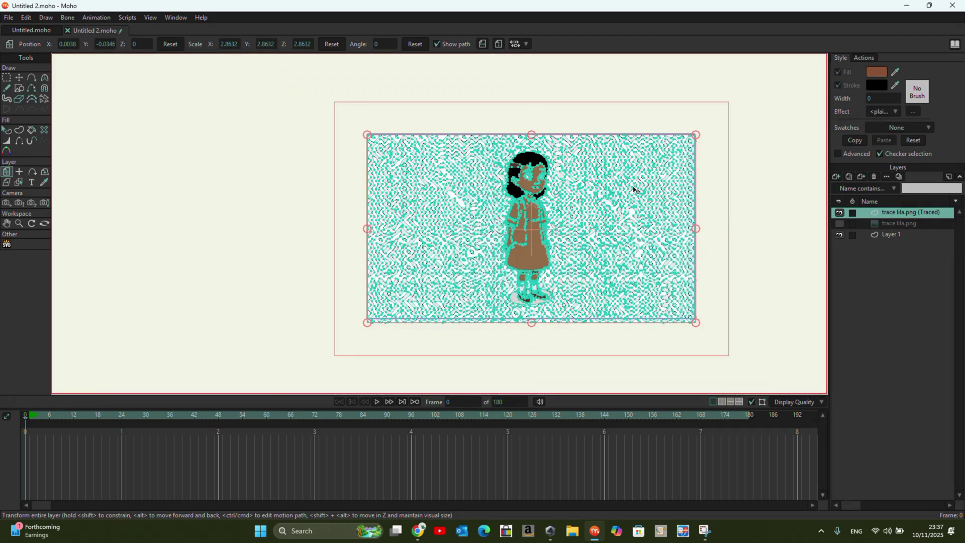
scroll(641, 182, up, 2)
scroll(642, 182, down, 1)
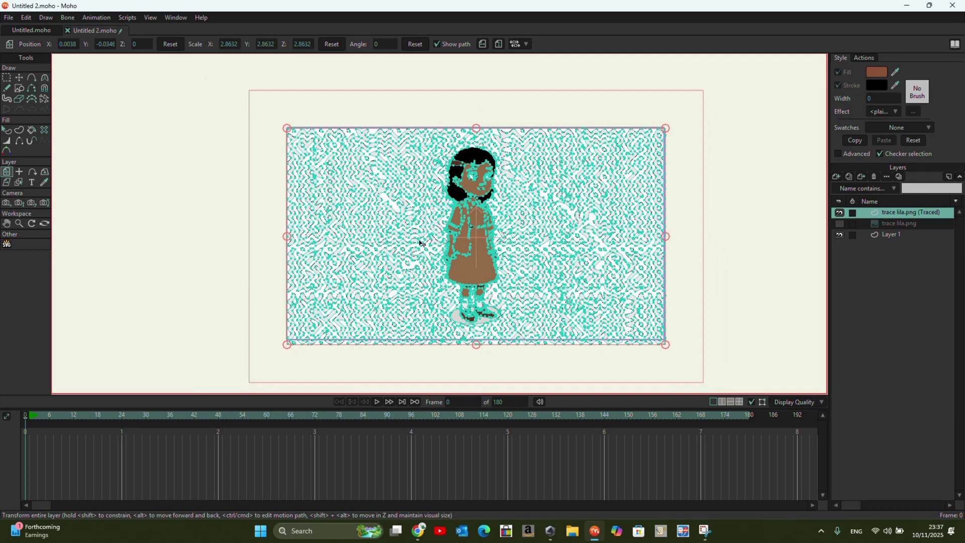
click(894, 224)
click(894, 213)
mouse_move(477, 252)
mouse_down()
mouse_move(428, 252)
mouse_move(489, 250)
mouse_up()
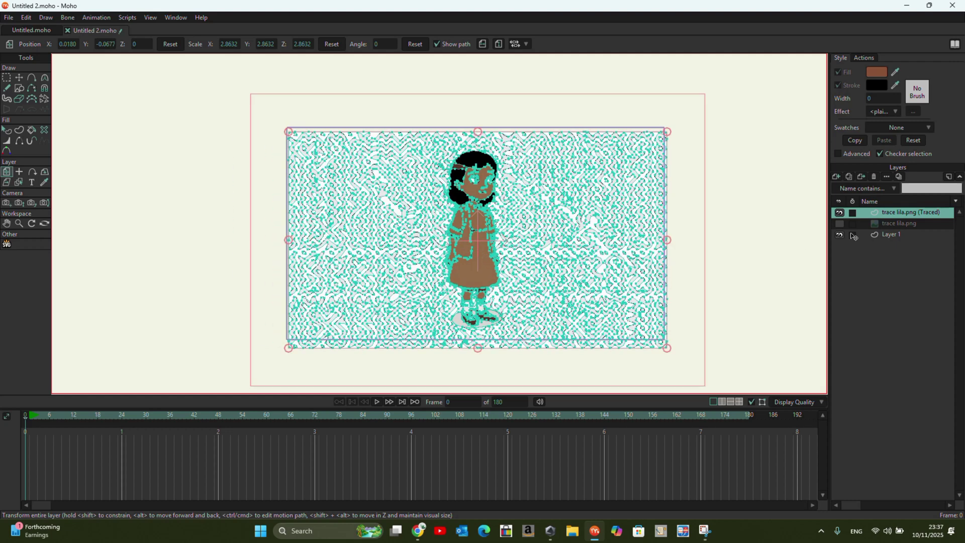
Step: Delete the trace lila.png (Traced) layer and the original trace lila.png image layer
right_click(887, 219)
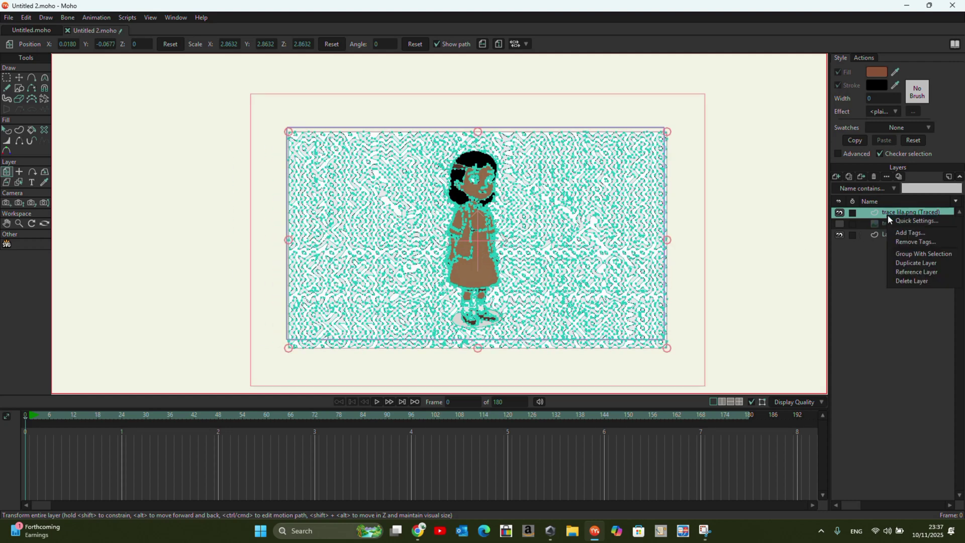
click(905, 279)
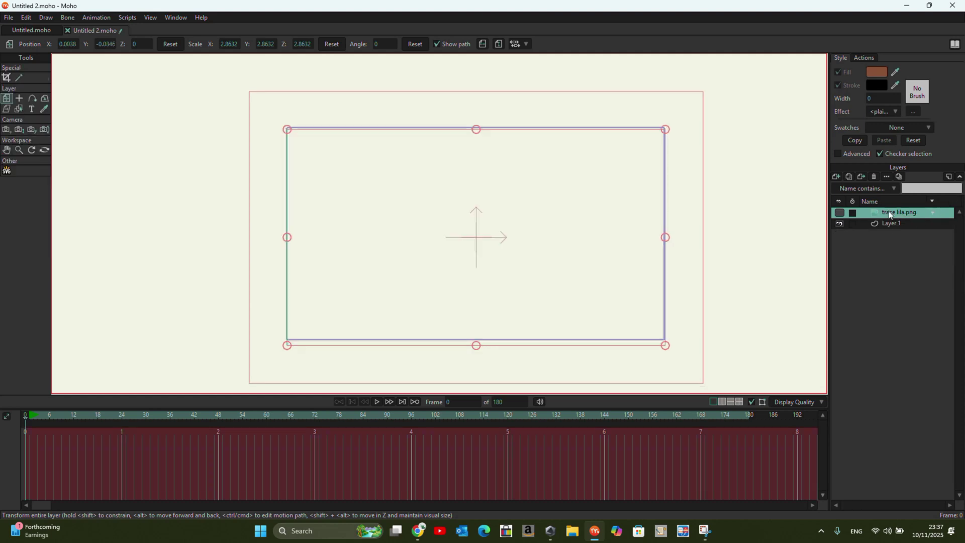
right_click(890, 215)
click(925, 300)
Step: Add the trace summer image from the trace image folder as a new image layer
click(837, 177)
click(865, 197)
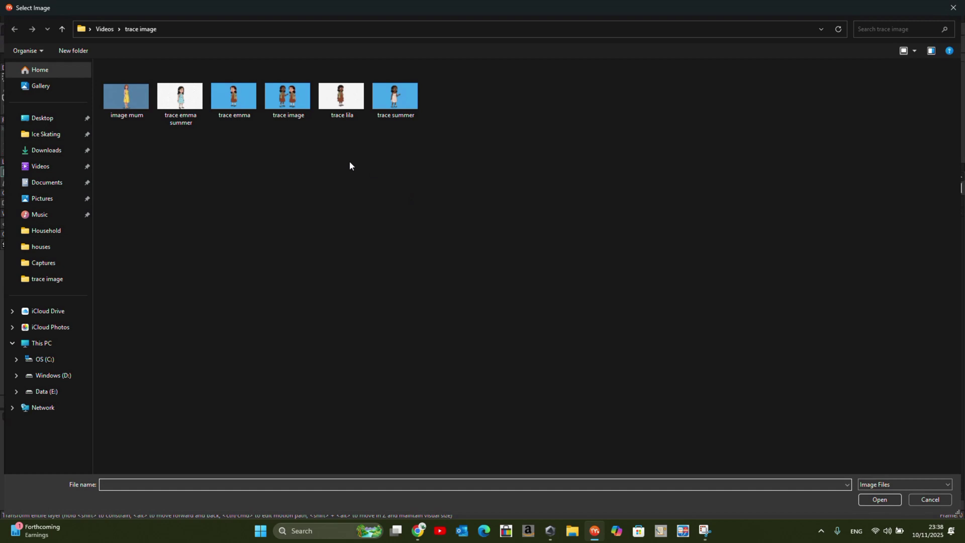
click(389, 108)
click(880, 499)
drag(410, 199, 220, 166)
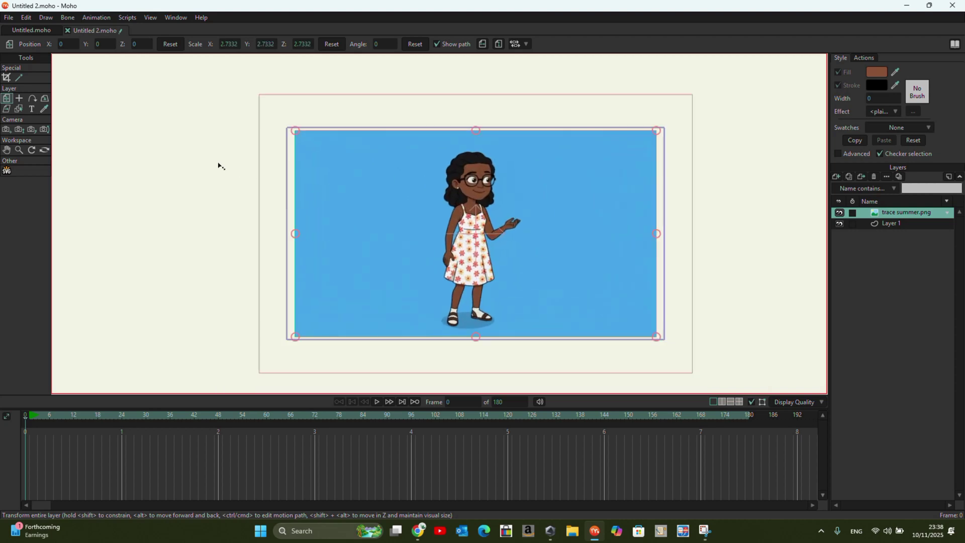
Step: Try tracing trace summer.png in Color mode with 8 colors, inspect the result and delete the traced layer
click(67, 19)
mouse_move(46, 18)
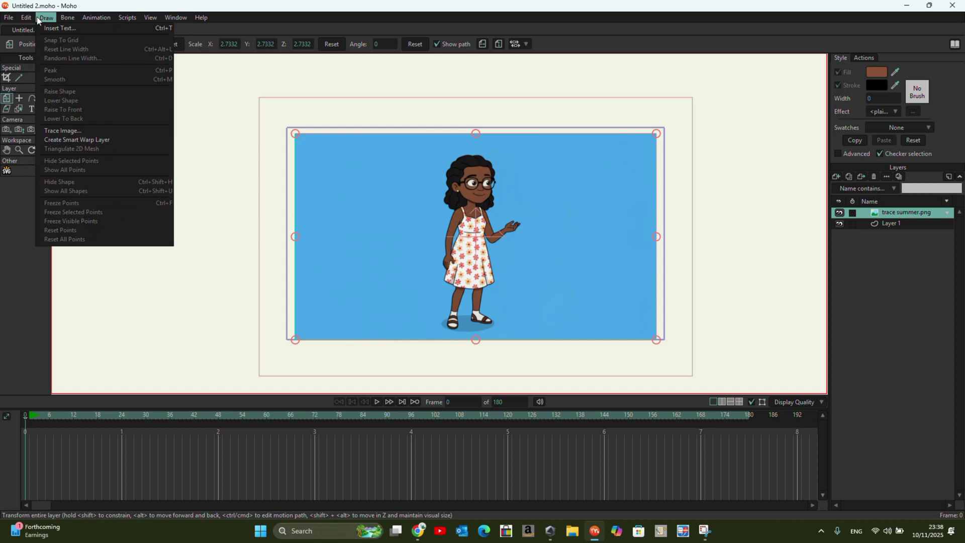
click(63, 131)
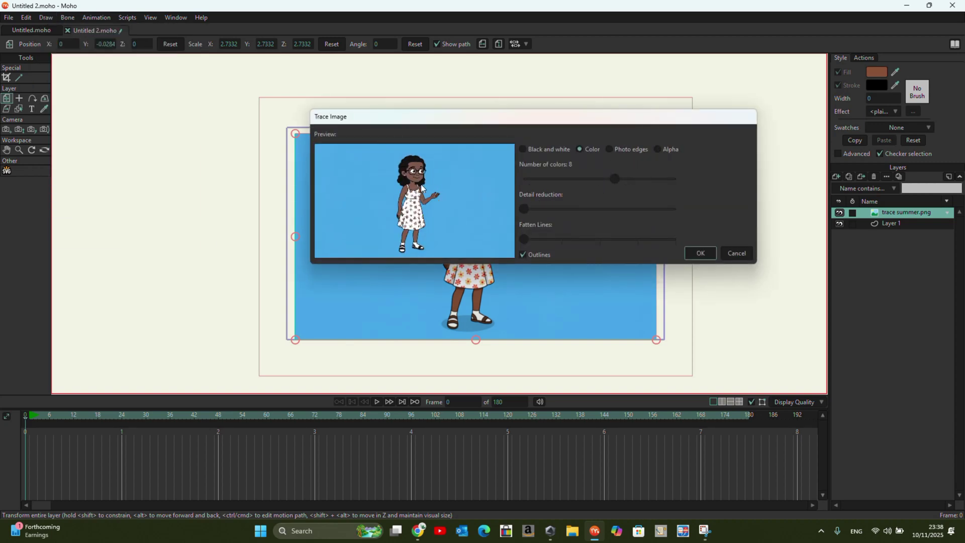
click(702, 254)
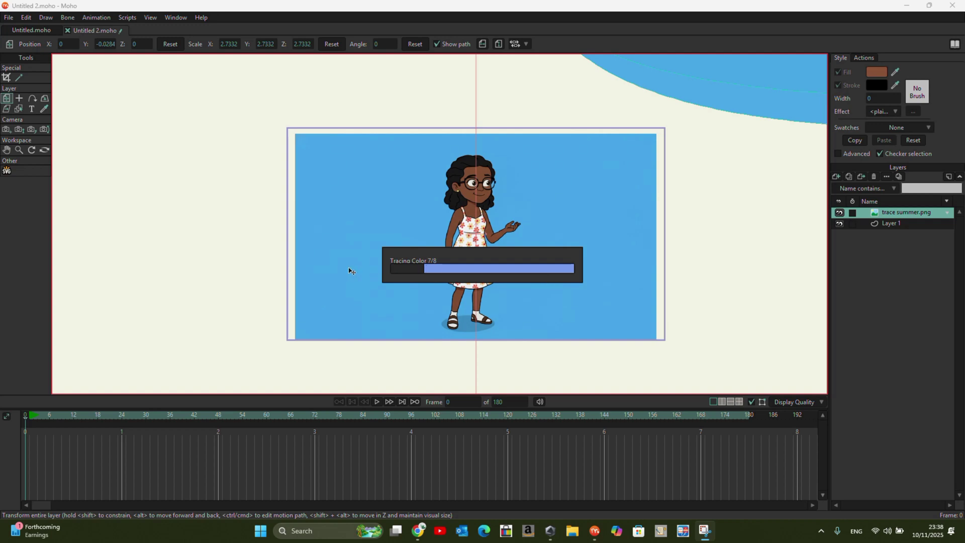
scroll(350, 268, down, 2)
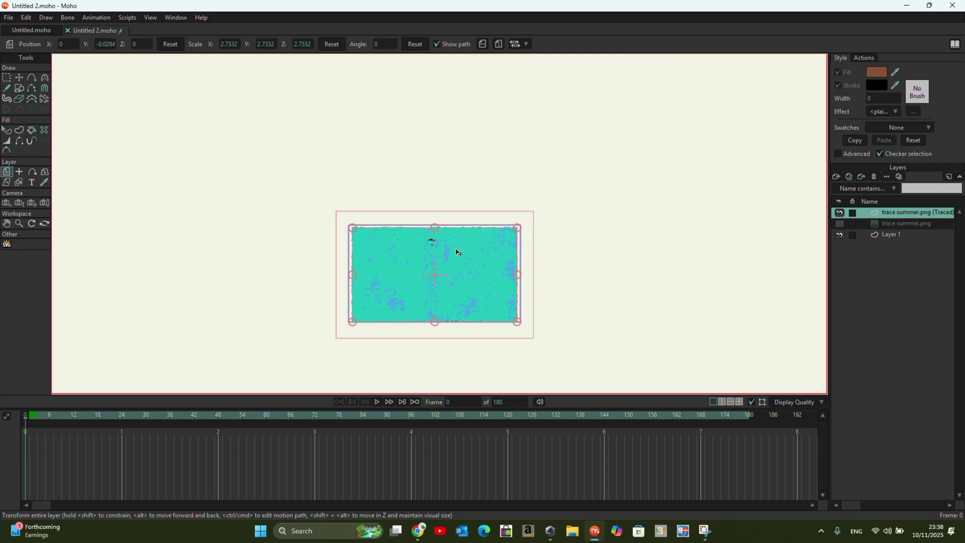
scroll(460, 252, up, 3)
scroll(471, 251, up, 1)
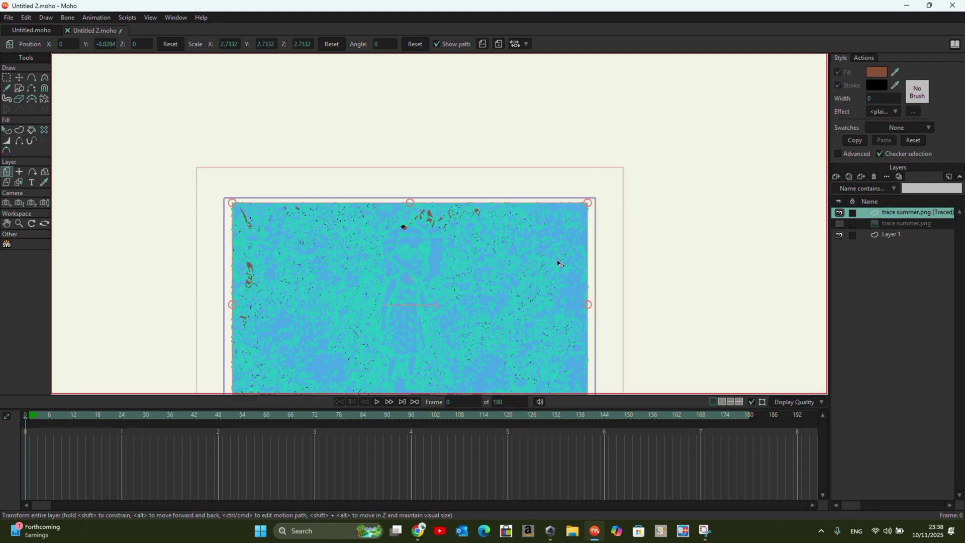
scroll(539, 296, down, 2)
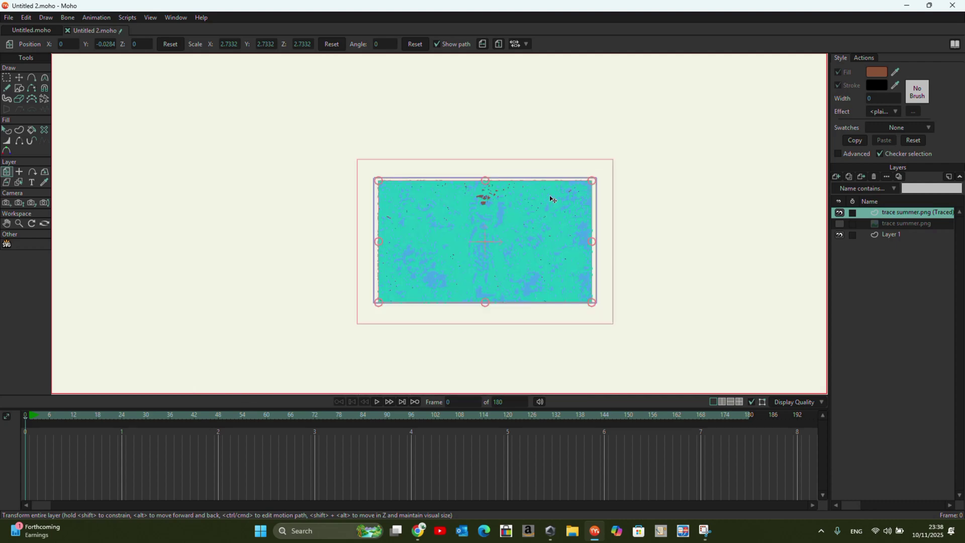
scroll(552, 200, up, 2)
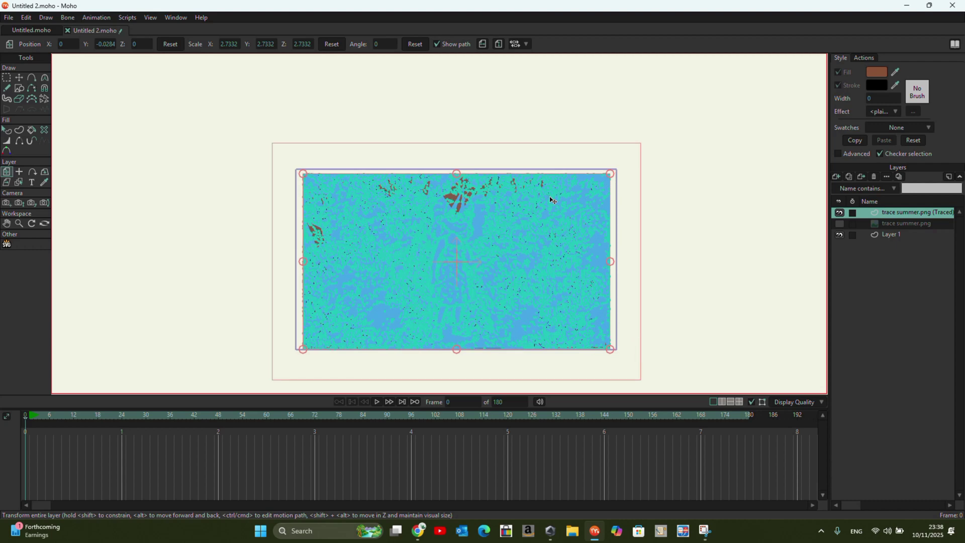
right_click(920, 215)
click(923, 281)
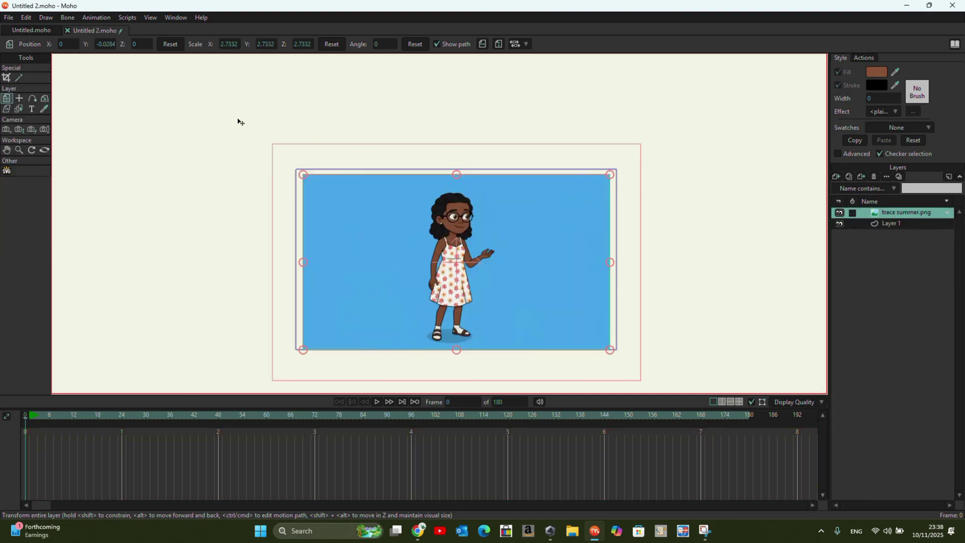
Step: Trace trace summer.png in Color mode with 4 colors, minimum detail reduction and outlines enabled
click(75, 17)
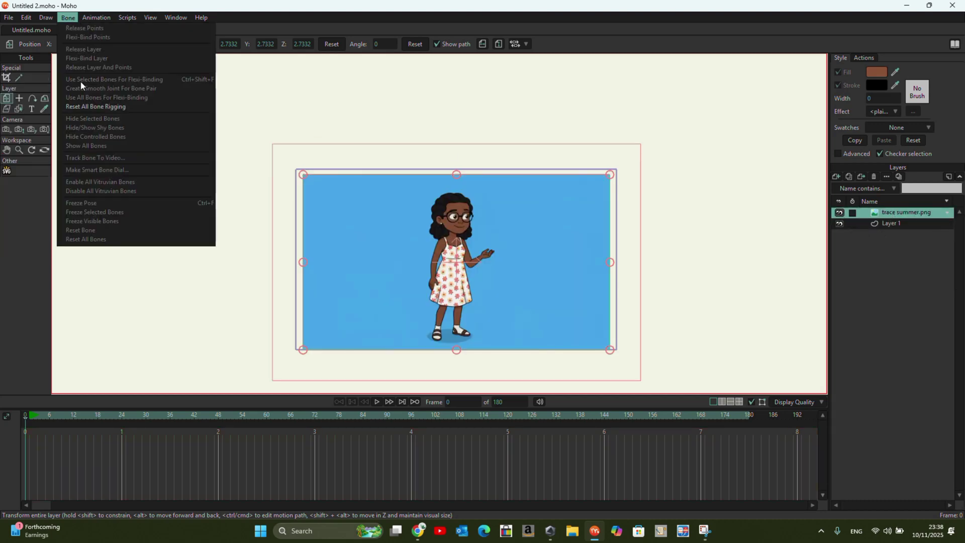
mouse_move(47, 18)
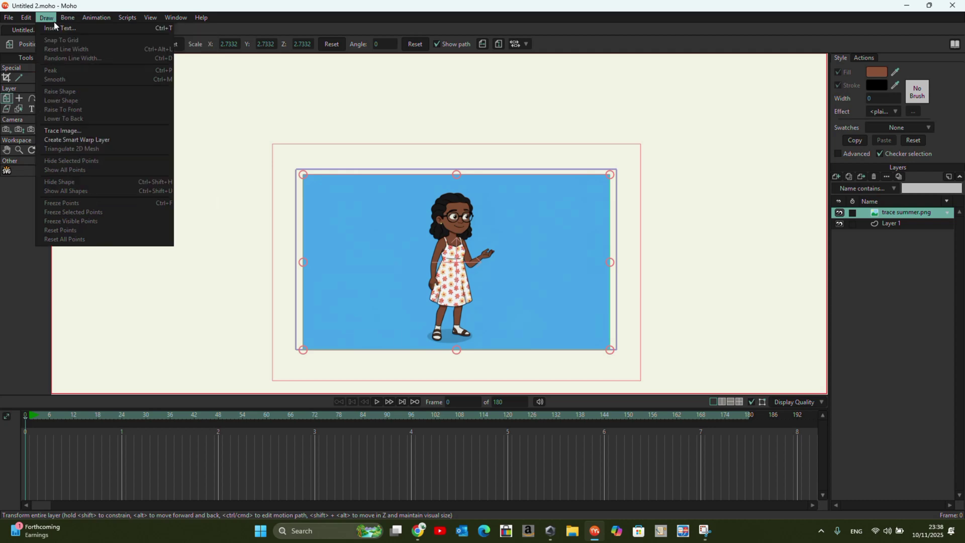
click(80, 132)
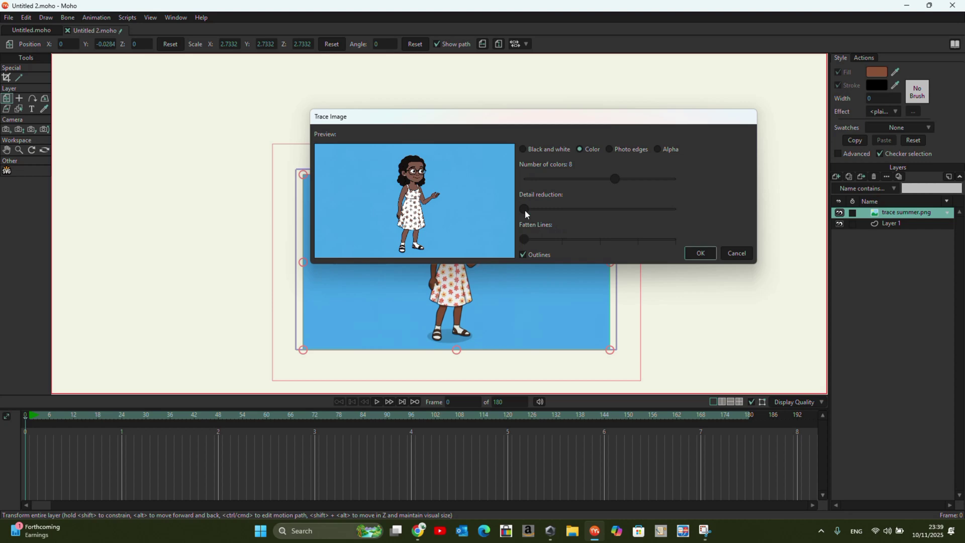
mouse_move(525, 210)
mouse_down()
mouse_move(551, 209)
mouse_move(523, 206)
mouse_up()
drag(612, 178, 530, 184)
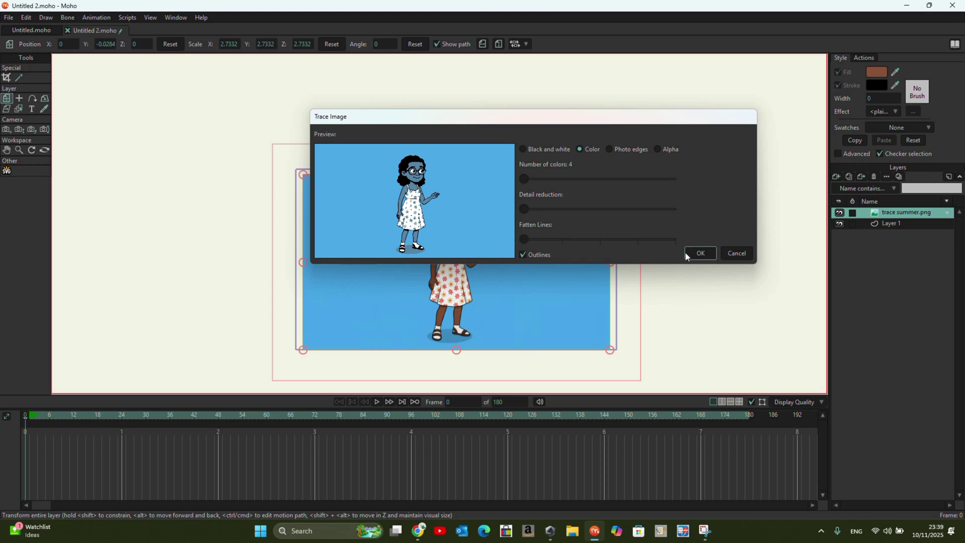
click(701, 254)
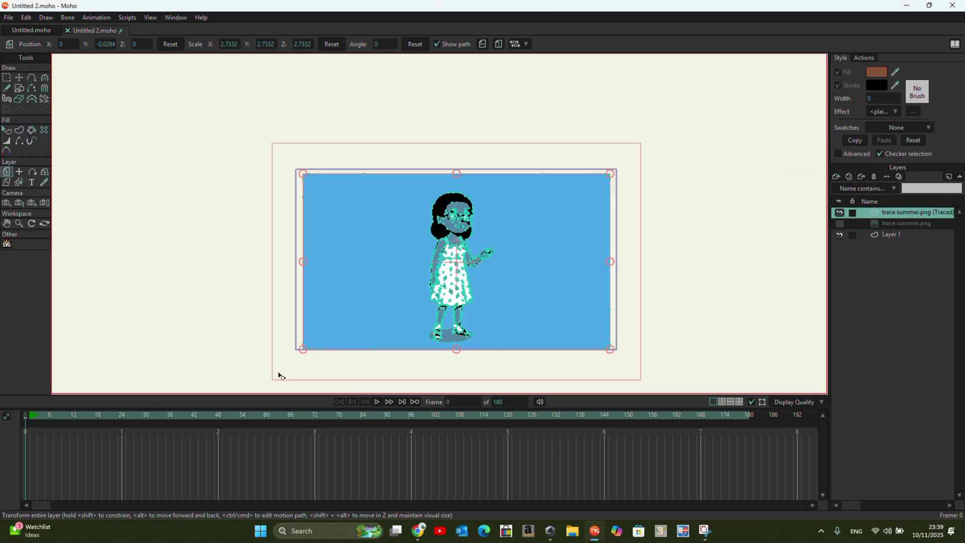
Step: Show the original trace summer.png layer and move it beside the traced figure, to about X 3.02, Y -0.06
scroll(450, 207, up, 5)
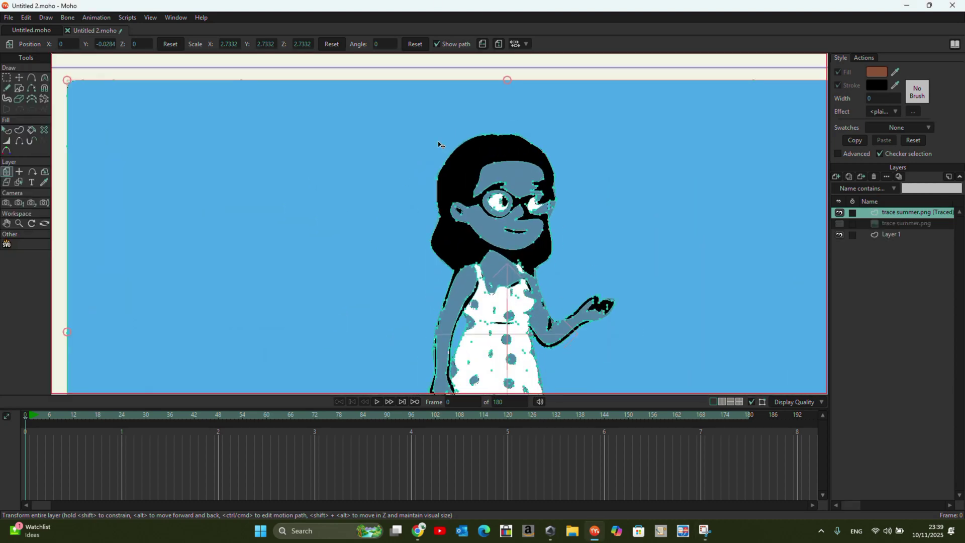
scroll(473, 161, down, 3)
click(840, 224)
click(899, 224)
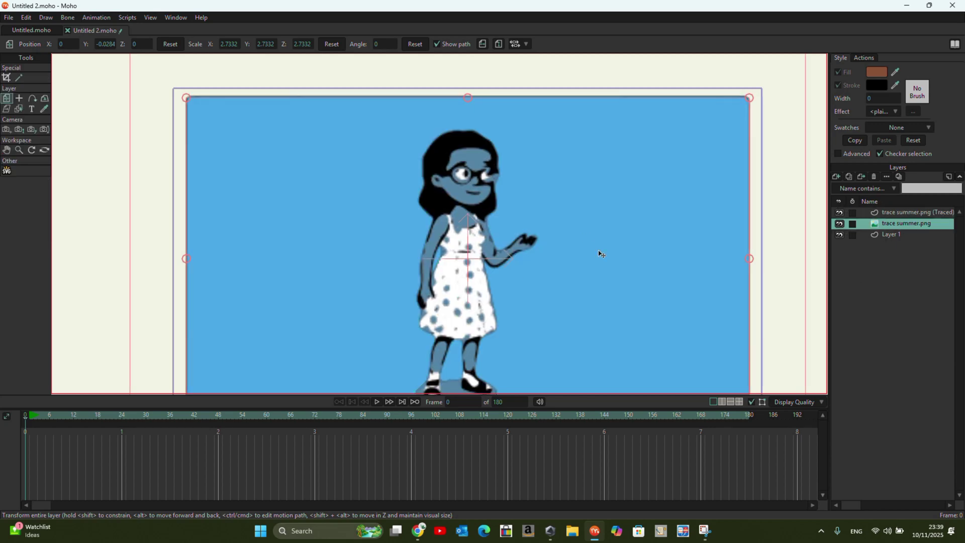
mouse_move(681, 256)
mouse_down()
mouse_move(530, 243)
mouse_move(963, 221)
mouse_up()
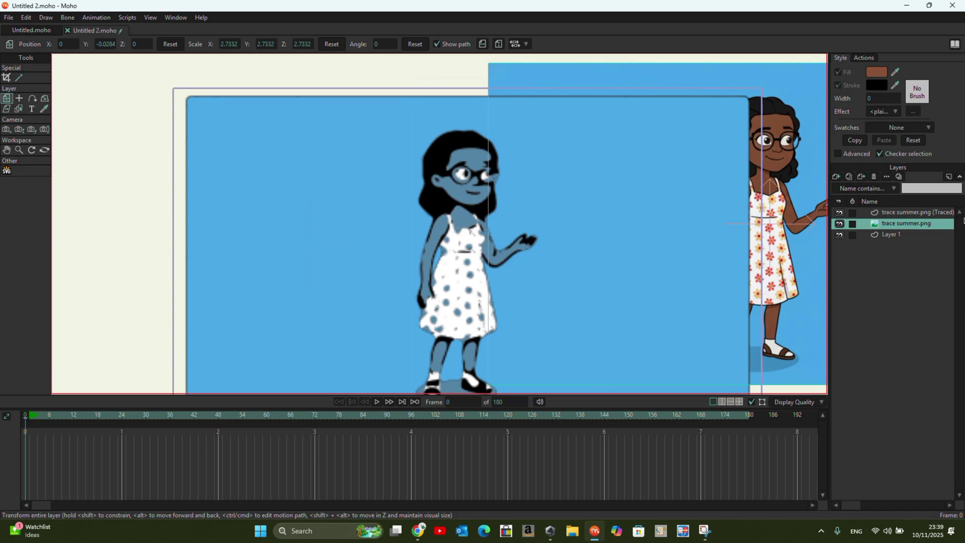
scroll(367, 198, down, 3)
mouse_move(371, 211)
mouse_down()
mouse_move(345, 211)
mouse_move(467, 224)
mouse_move(470, 233)
mouse_up()
scroll(401, 175, up, 3)
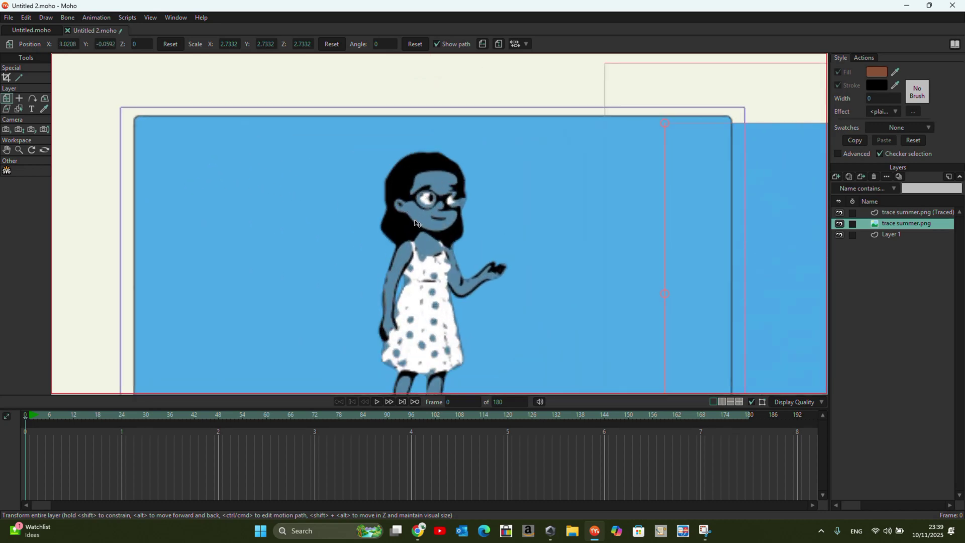
Step: Lasso-select all points of the girl's head on the traced layer and cut them out of the figure
scroll(342, 204, down, 3)
click(907, 217)
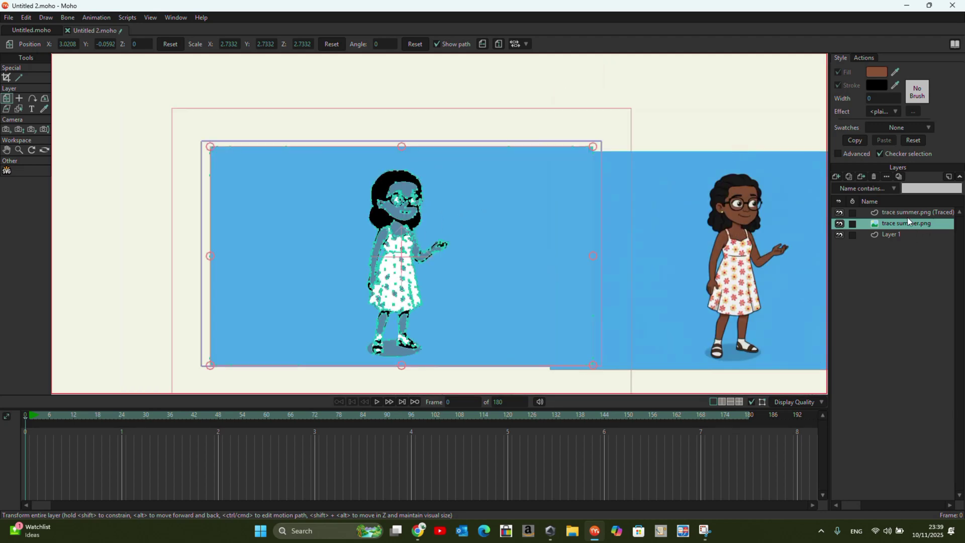
click(6, 81)
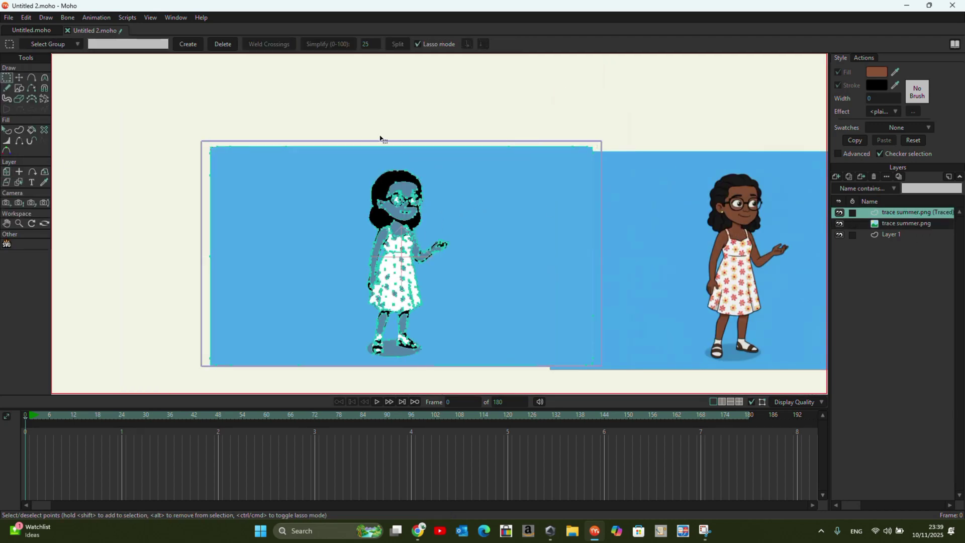
scroll(382, 140, up, 2)
mouse_move(407, 159)
mouse_down()
mouse_move(384, 155)
mouse_move(337, 192)
mouse_move(340, 222)
mouse_move(369, 239)
mouse_move(433, 243)
mouse_move(437, 185)
mouse_move(420, 154)
mouse_move(391, 151)
mouse_move(367, 169)
mouse_up()
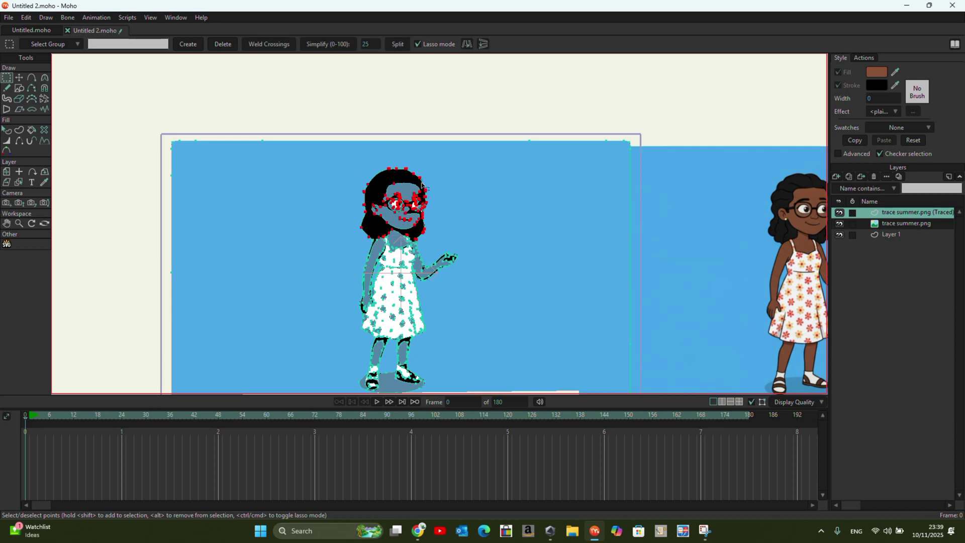
key(Delete)
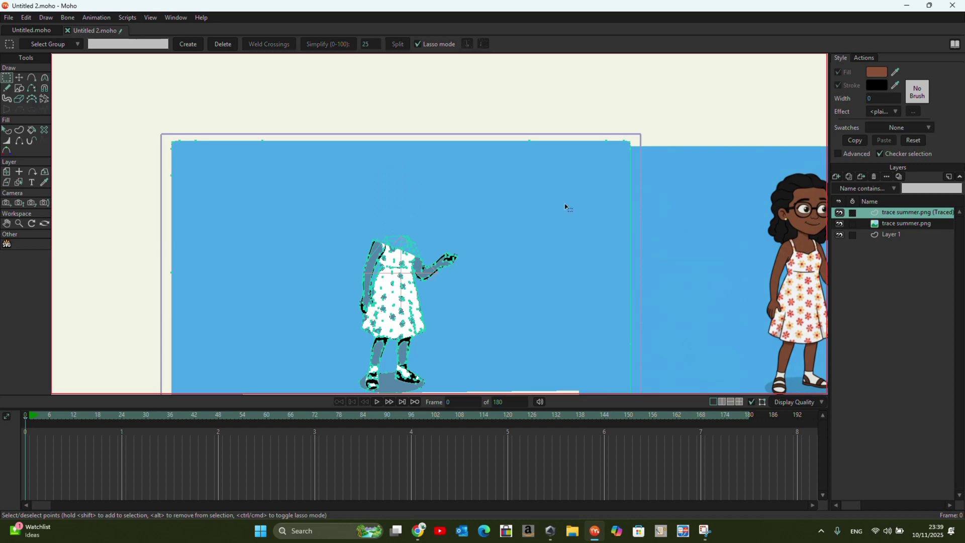
Step: Add a new vector layer above the traced figure and paste the cut head points into it
click(836, 177)
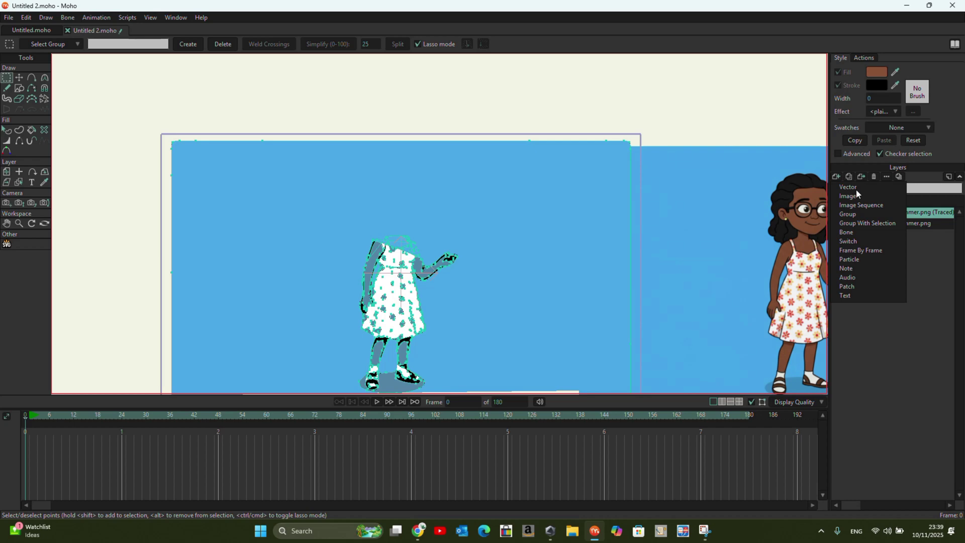
click(855, 189)
key(BackSpace)
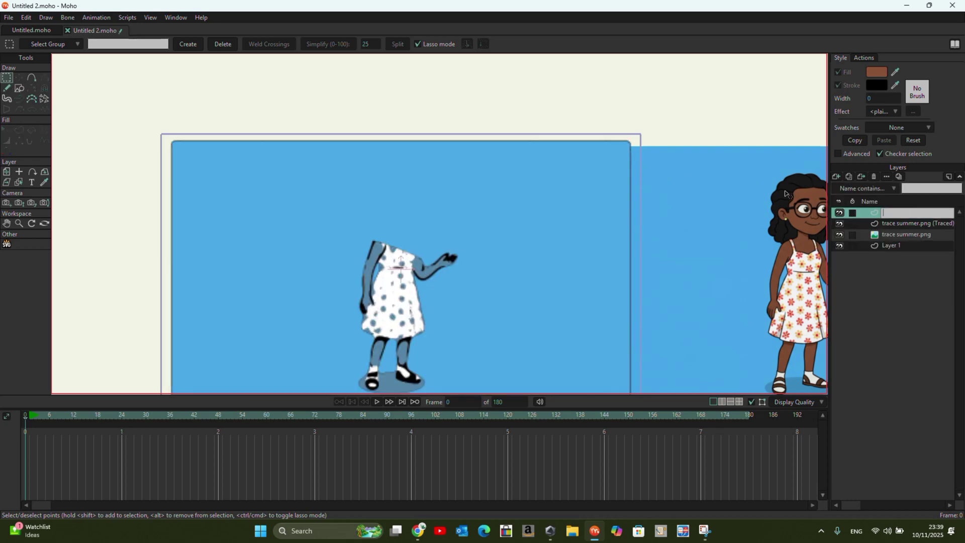
key(Return)
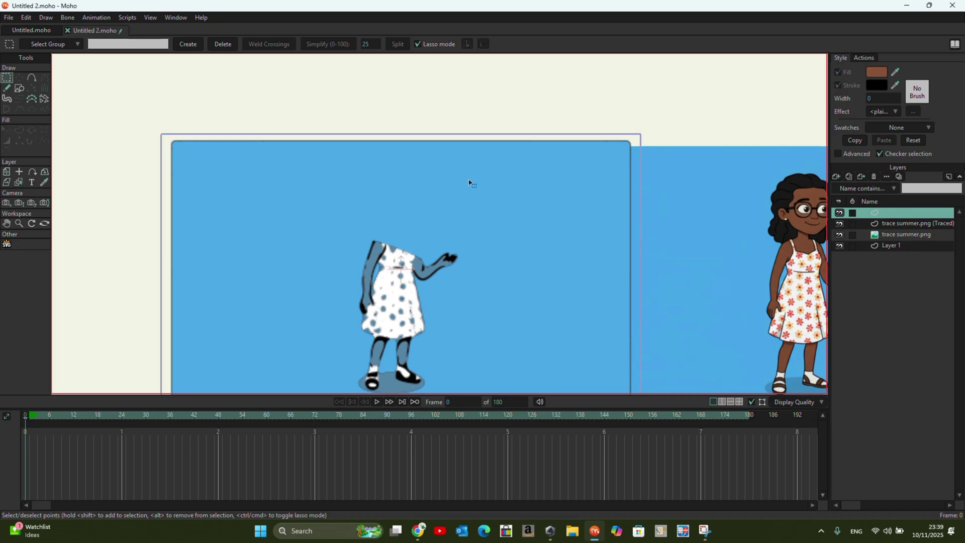
key(ctrl+v)
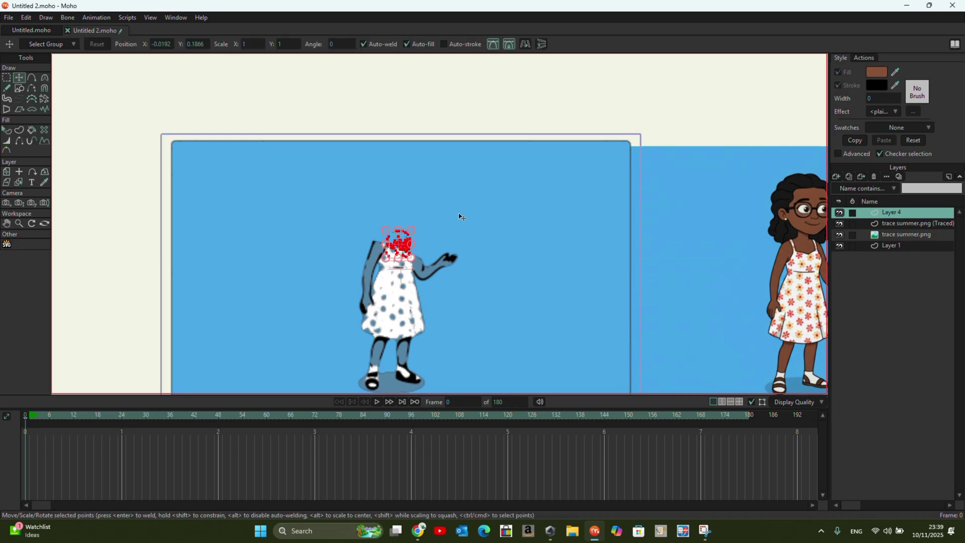
Step: Enlarge the pasted head and move it beside the body to about X 1.32, Y -0.63
scroll(432, 226, up, 3)
drag(431, 223, 485, 194)
scroll(151, 131, down, 3)
scroll(284, 267, down, 1)
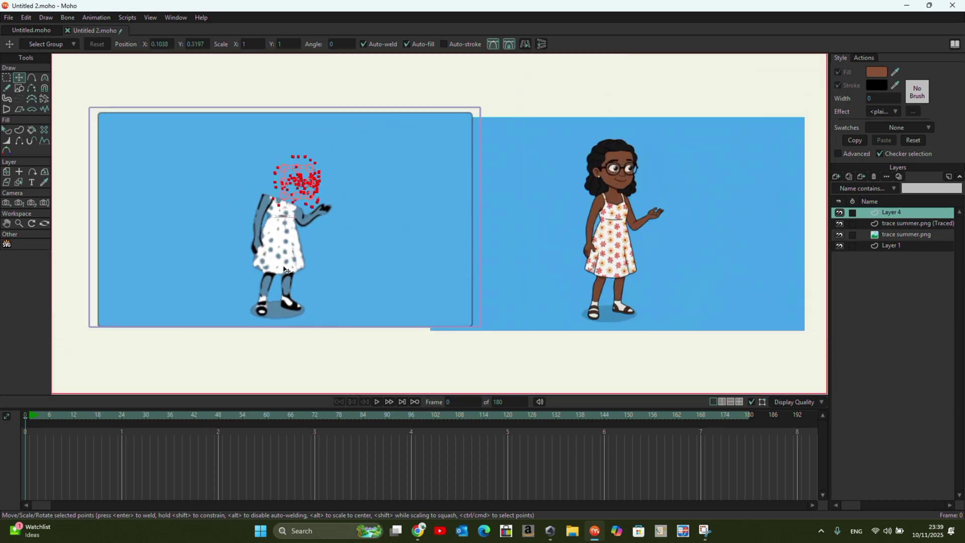
drag(294, 197, 792, 235)
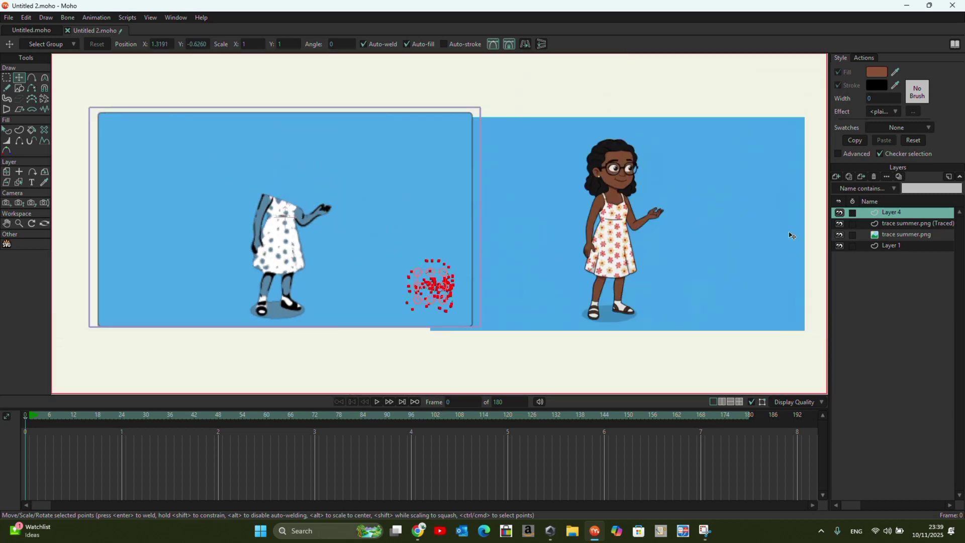
Step: Hide the traced body layer, enlarge the pasted head further and examine its curves without a selection
click(840, 223)
scroll(439, 271, up, 3)
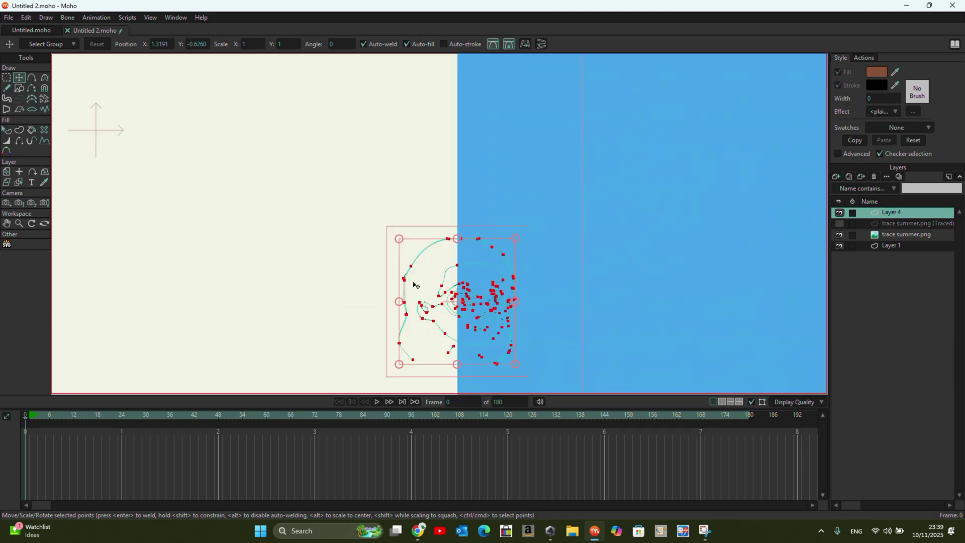
key(ctrl+z)
drag(417, 274, 463, 333)
click(420, 287)
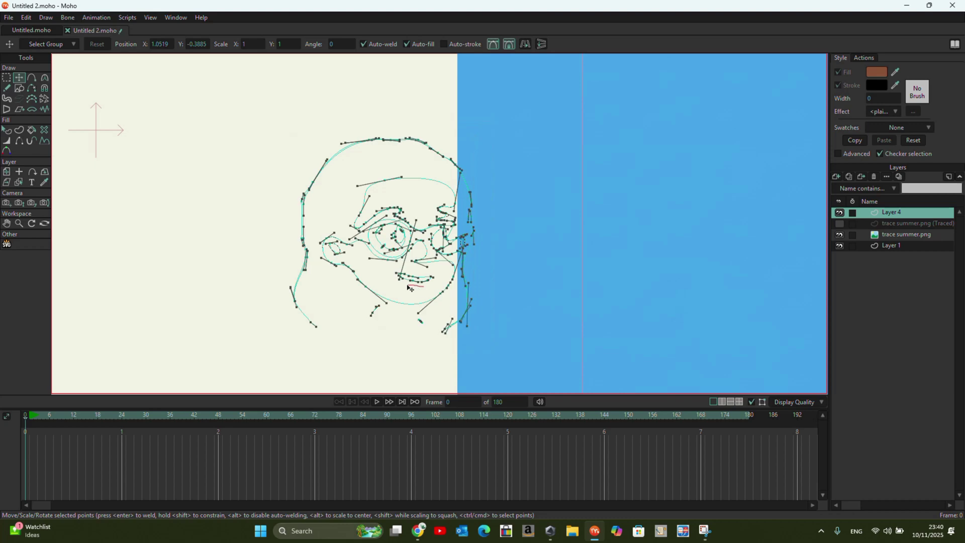
scroll(379, 201, down, 2)
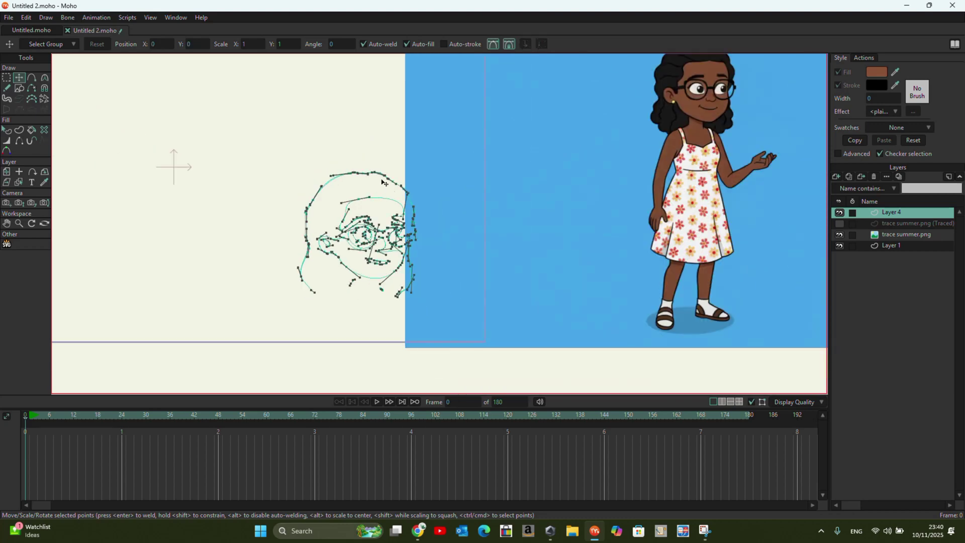
scroll(402, 263, up, 2)
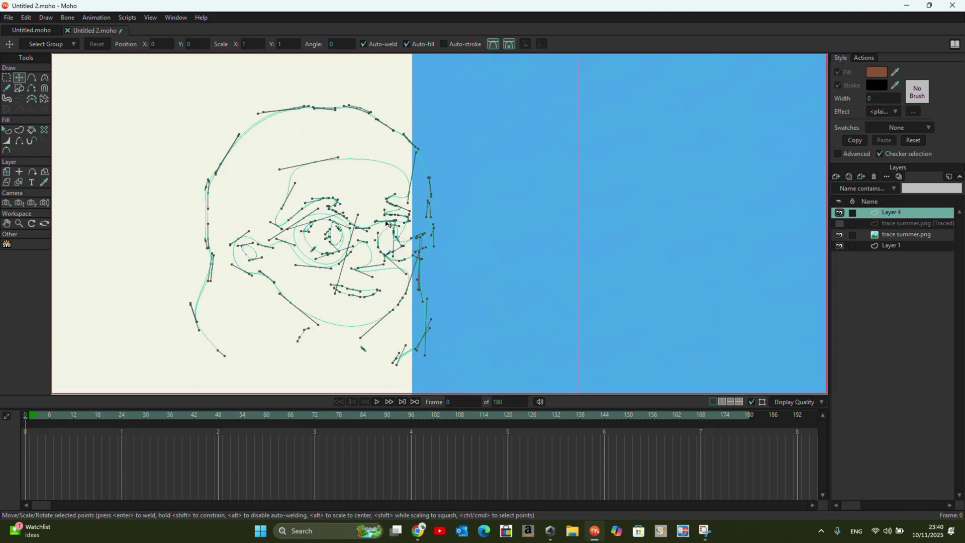
scroll(346, 242, down, 3)
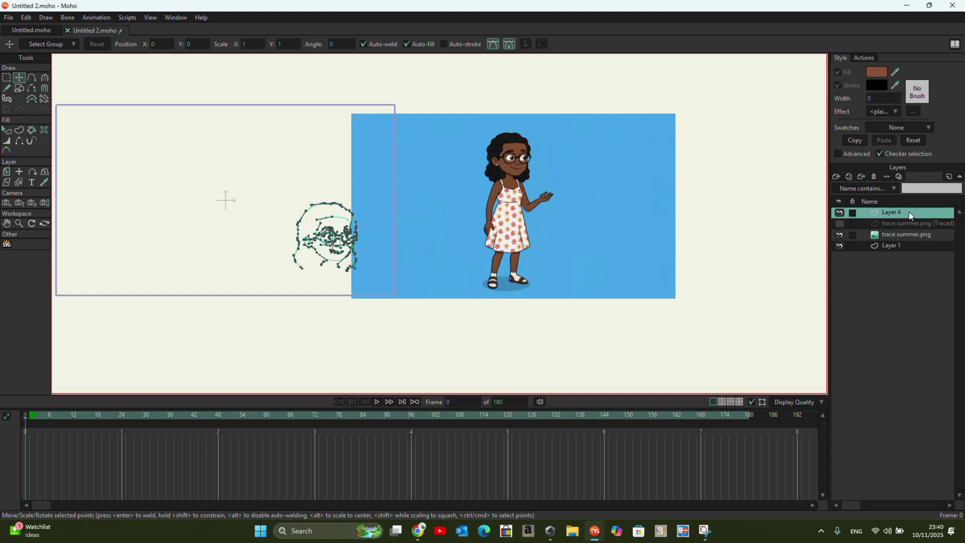
Step: Delete the pasted head layer and the traced trace summer.png layer
click(893, 238)
click(892, 210)
right_click(892, 210)
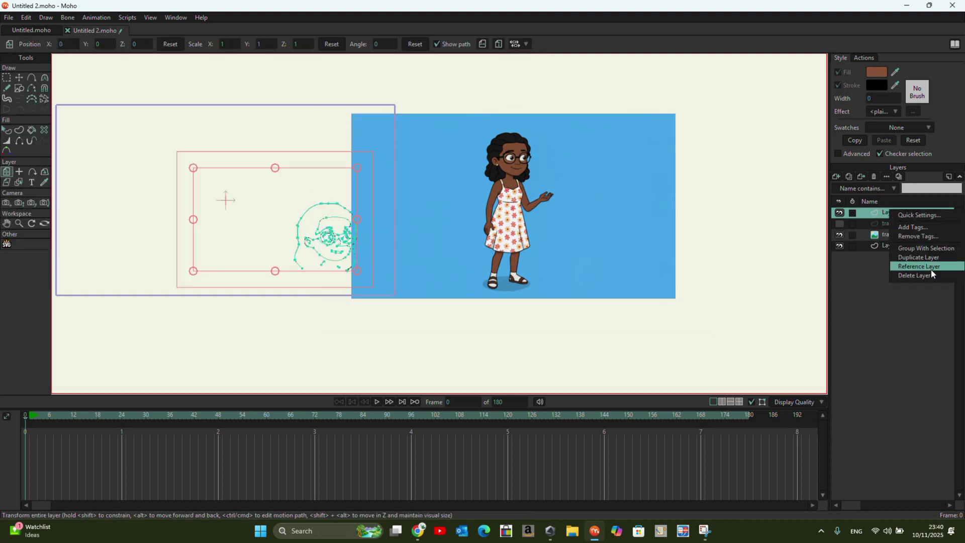
click(931, 273)
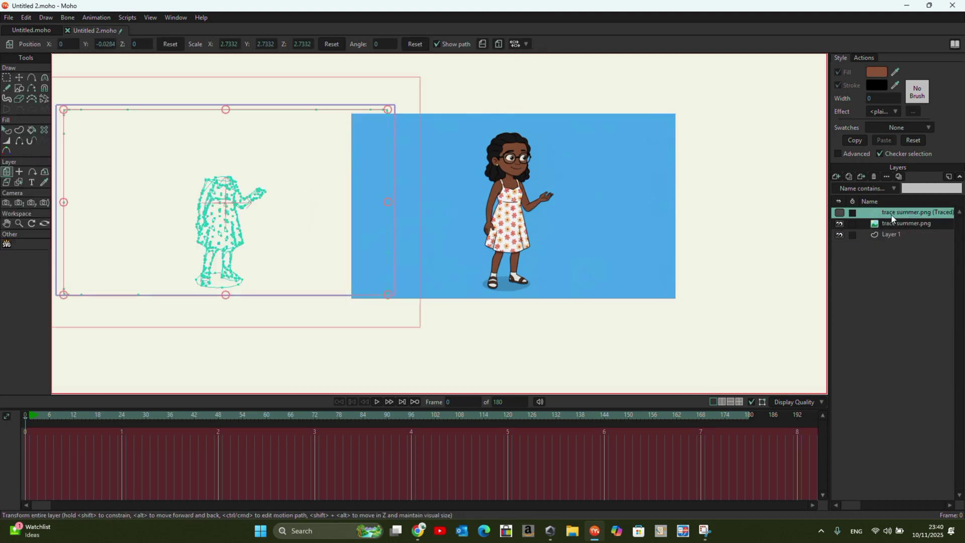
right_click(892, 217)
click(934, 279)
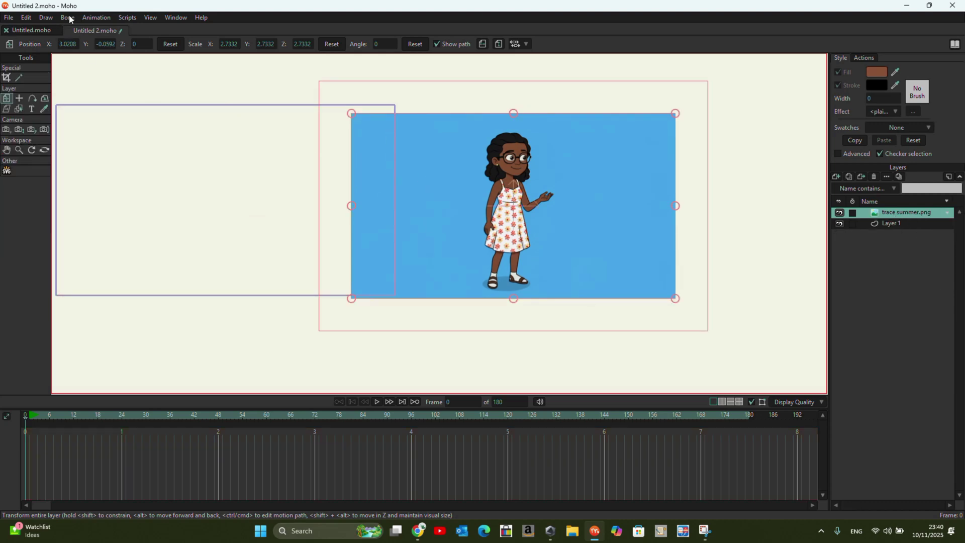
Step: Trace trace summer.png in Black and white mode with a lowered threshold and minimum detail reduction
click(46, 17)
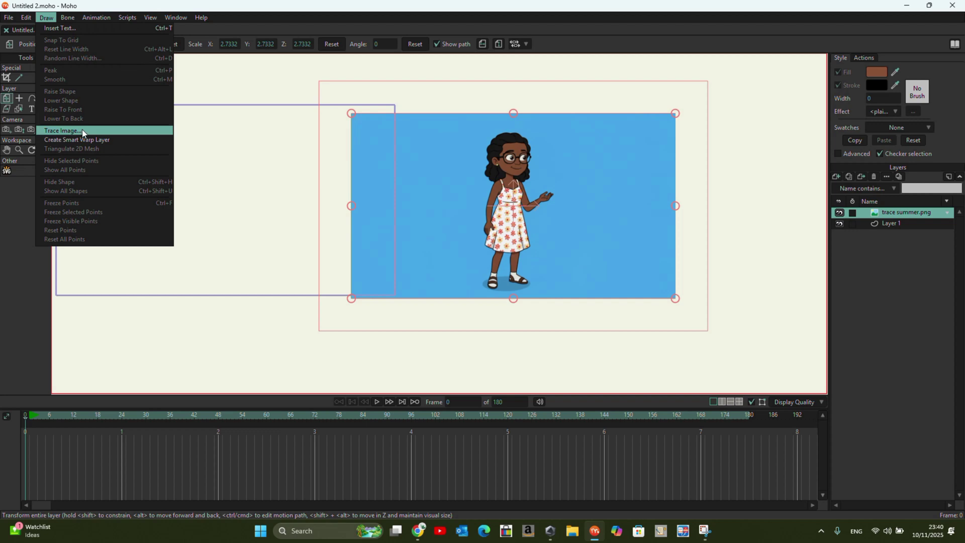
click(82, 131)
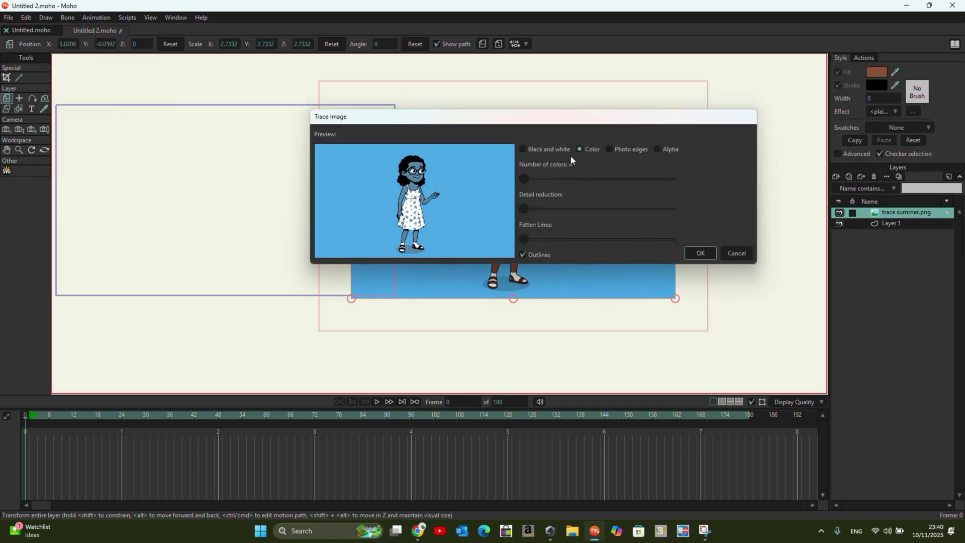
click(525, 150)
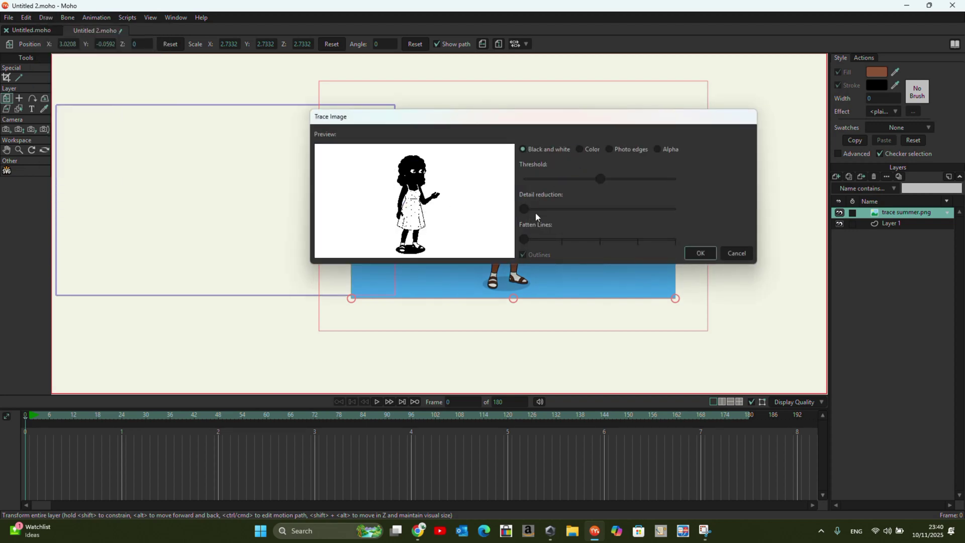
mouse_move(602, 176)
mouse_down()
mouse_move(535, 174)
mouse_move(578, 177)
mouse_move(569, 176)
mouse_up()
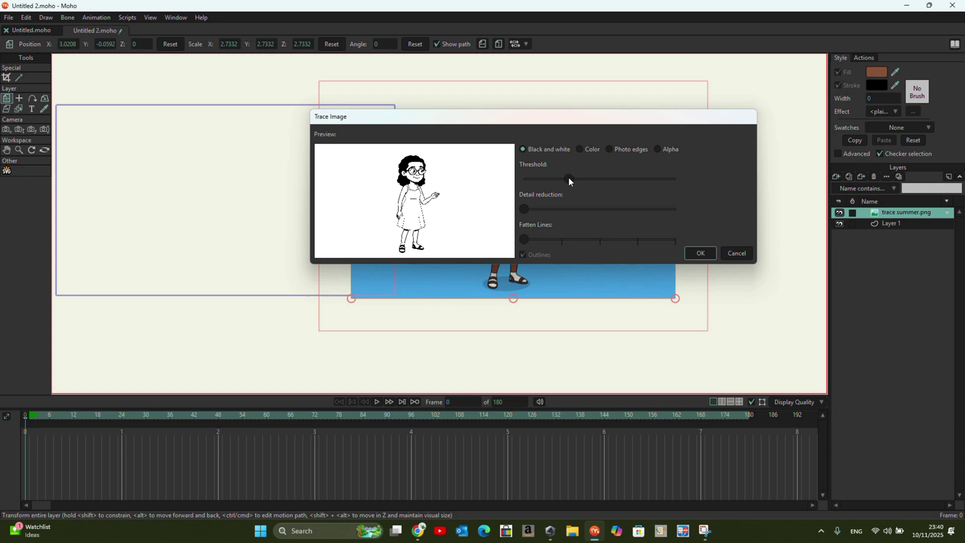
click(710, 255)
scroll(515, 153, up, 3)
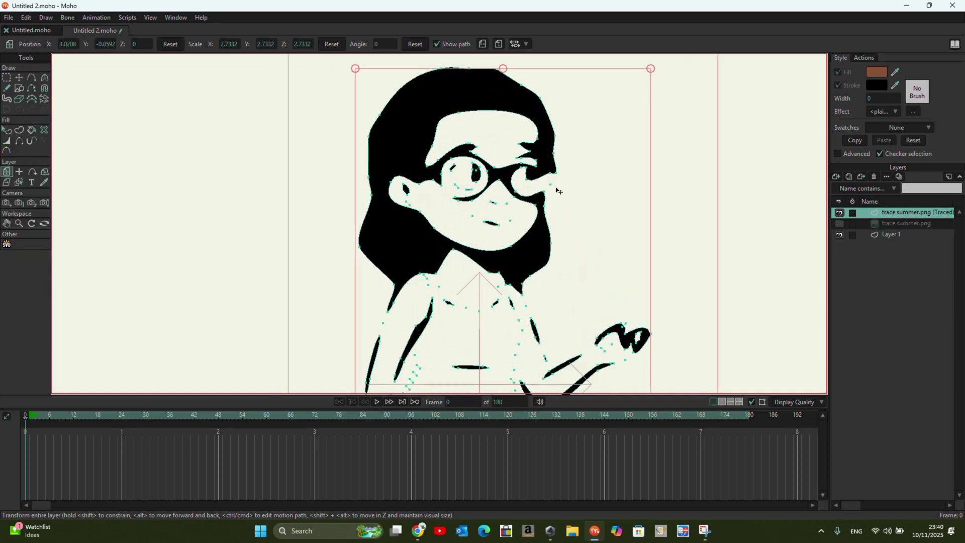
scroll(469, 143, down, 1)
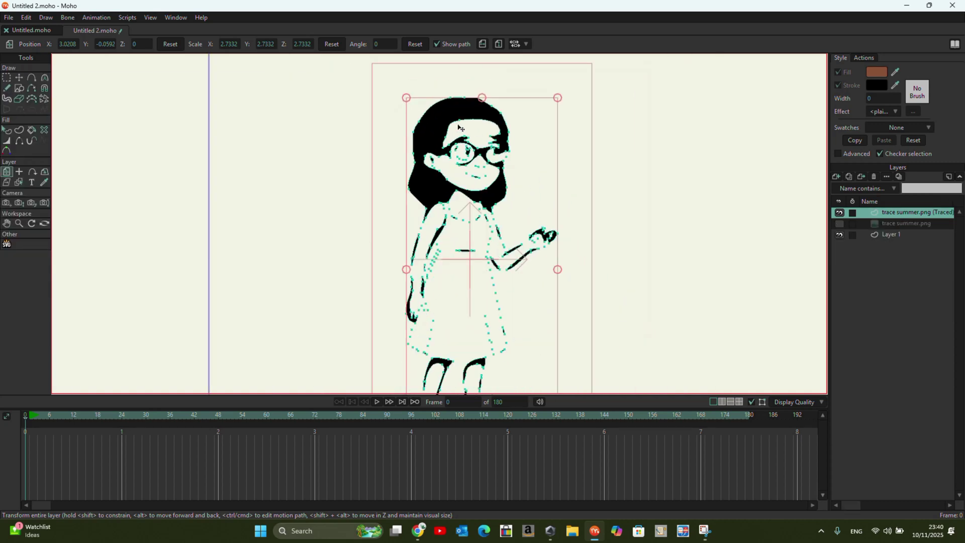
Step: Show the original trace summer.png image beneath the trace and select the traced layer for editing around the face
click(839, 224)
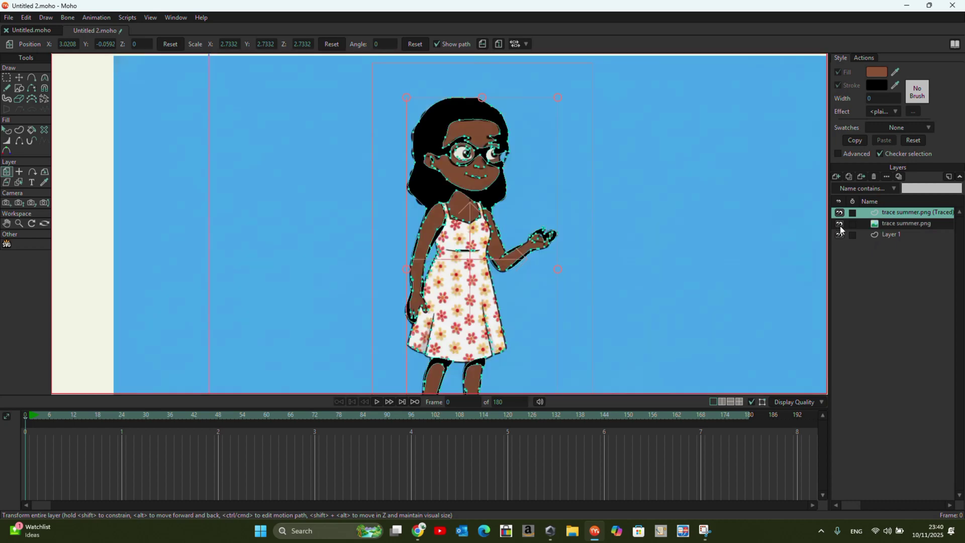
click(887, 225)
click(894, 212)
scroll(492, 132, up, 5)
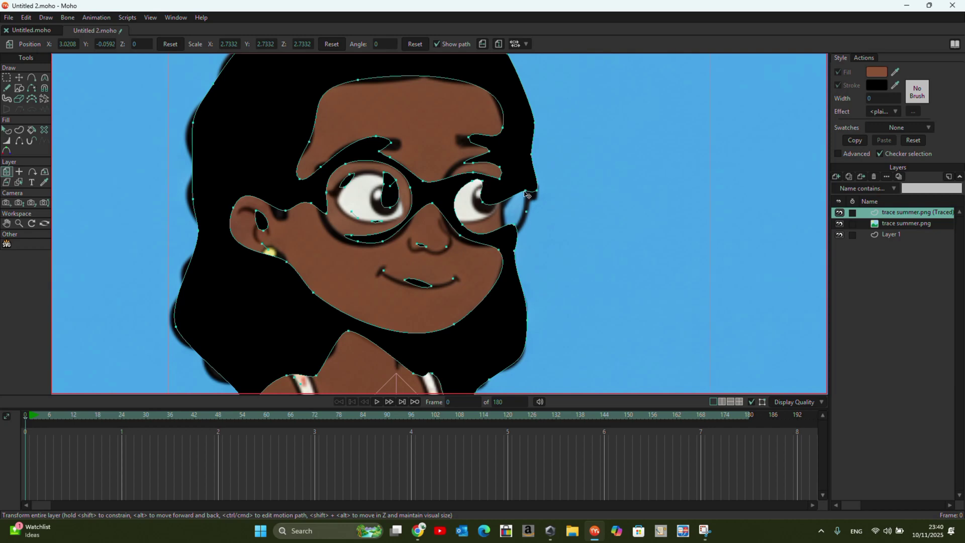
Step: Move the traced point inside the far lens down to the frame's lower edge, at about X 0.05, Y 0.17
click(19, 78)
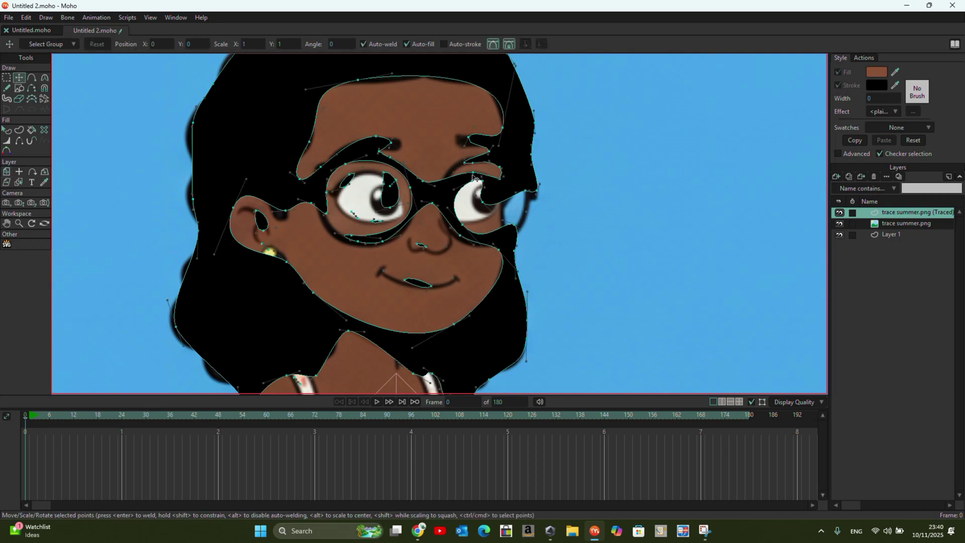
drag(490, 190, 510, 227)
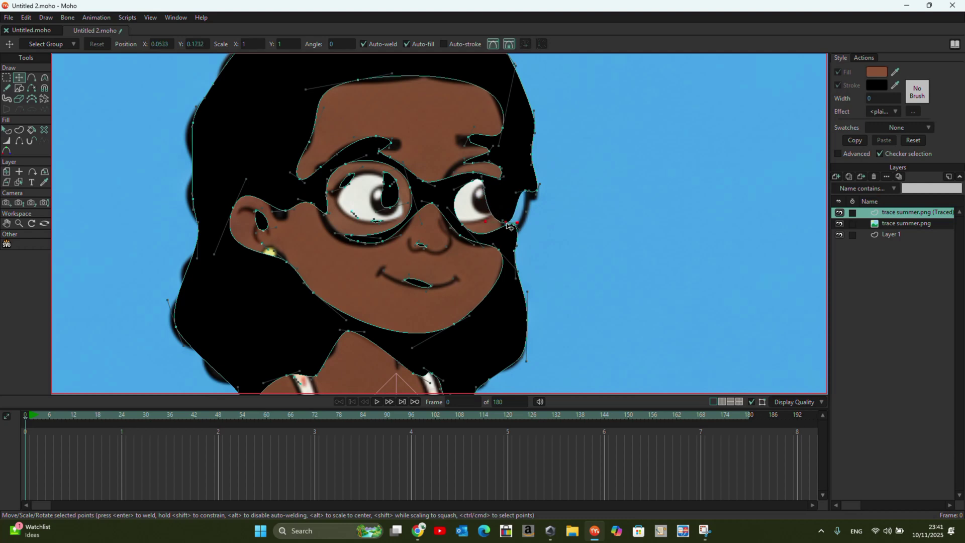
click(378, 135)
Step: Lasso-select and delete the traced points around the eyes, near eyebrow and glasses
click(6, 78)
drag(349, 141, 385, 278)
mouse_move(437, 240)
mouse_down()
mouse_move(438, 147)
mouse_move(418, 109)
mouse_move(352, 122)
mouse_up()
key(Delete)
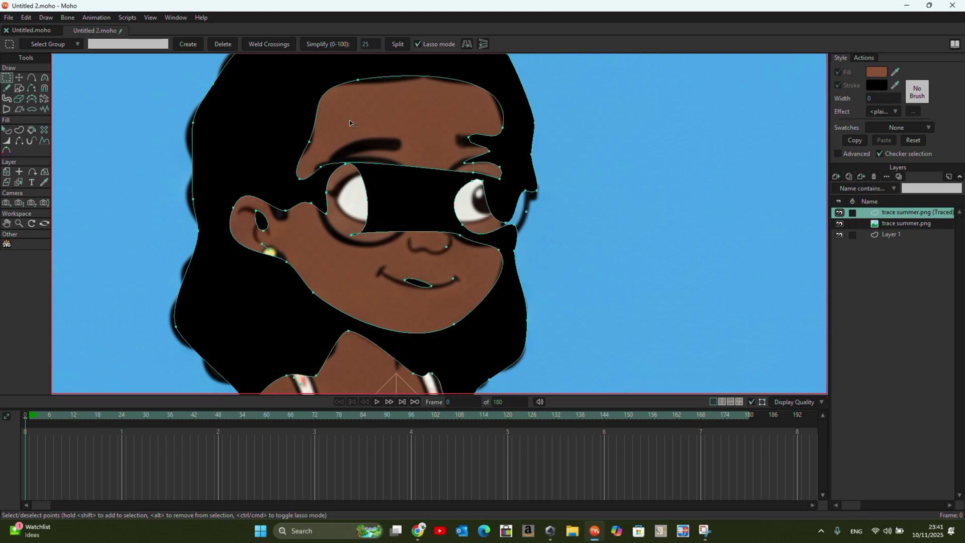
mouse_move(332, 134)
mouse_down()
mouse_move(378, 273)
mouse_move(413, 273)
mouse_move(460, 253)
mouse_move(474, 172)
mouse_move(332, 136)
mouse_up()
key(Delete)
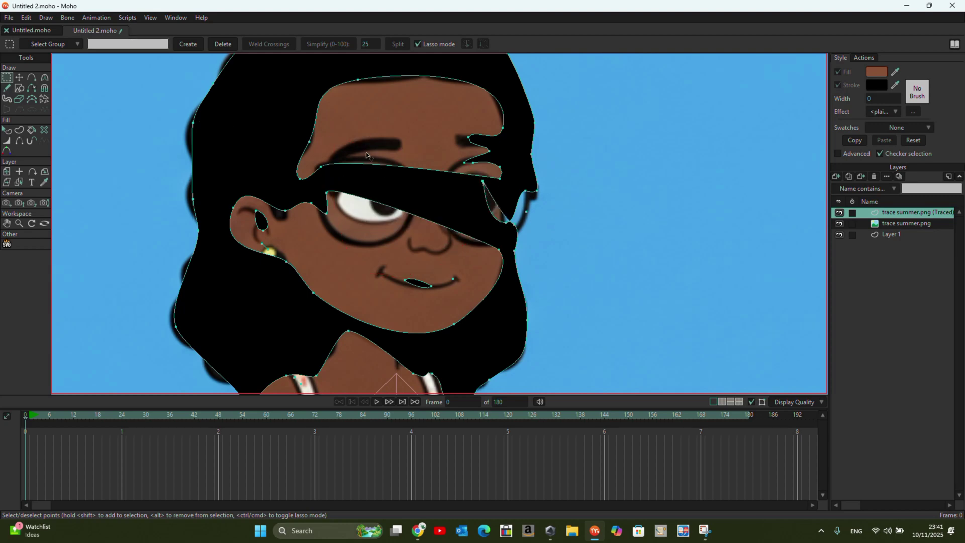
Step: Delete the curve segments beside the near lens and move the hairline's end point onto the glasses arm, about X -0.04, Y 0.19
click(31, 90)
click(323, 172)
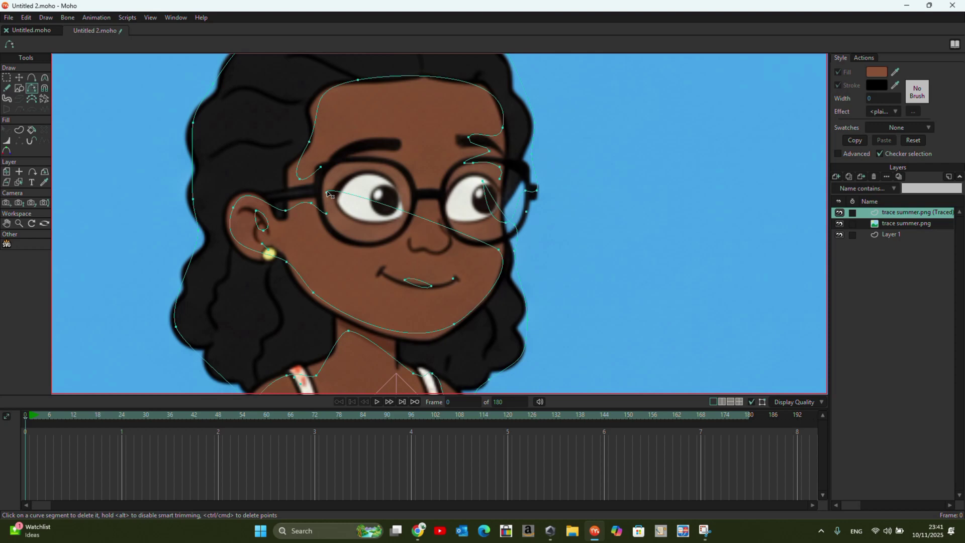
key(t)
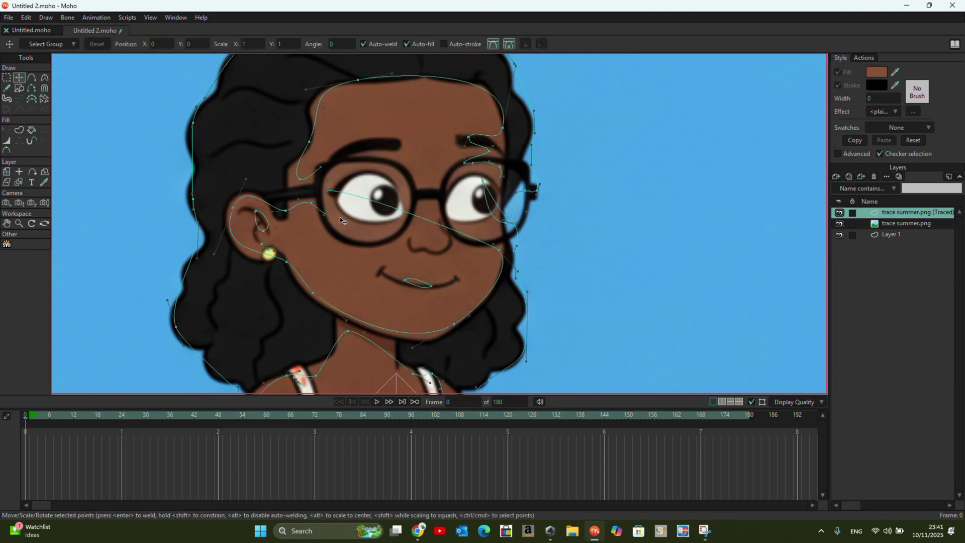
click(325, 215)
drag(325, 214, 310, 193)
click(32, 88)
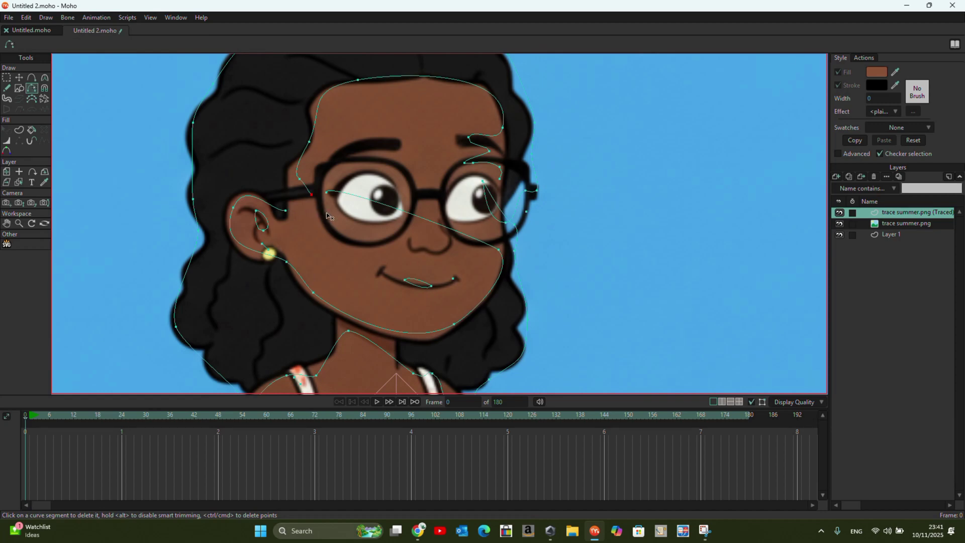
Step: Move the hairline's end point toward the ear, to about X -0.05, Y 0.18
click(19, 78)
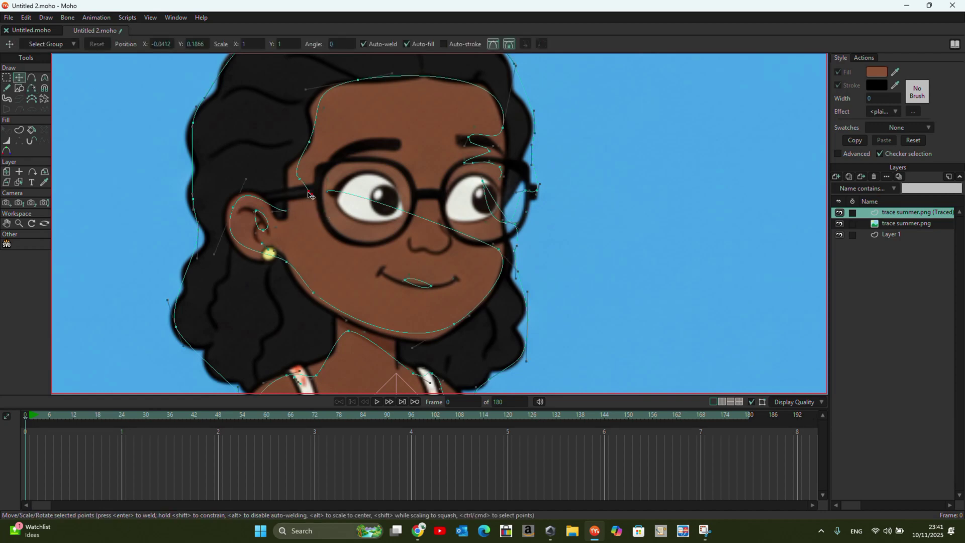
drag(309, 202, 274, 216)
scroll(526, 169, up, 2)
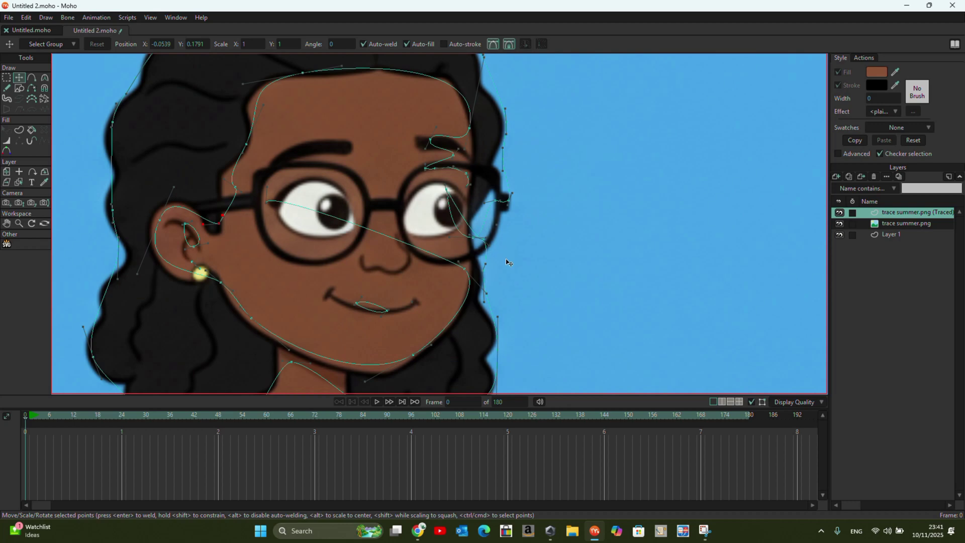
Step: Delete the traced segment below the far lens and reconnect the hair curve to the face edge, placing its point at about X 0.06, Y 0.21
click(31, 88)
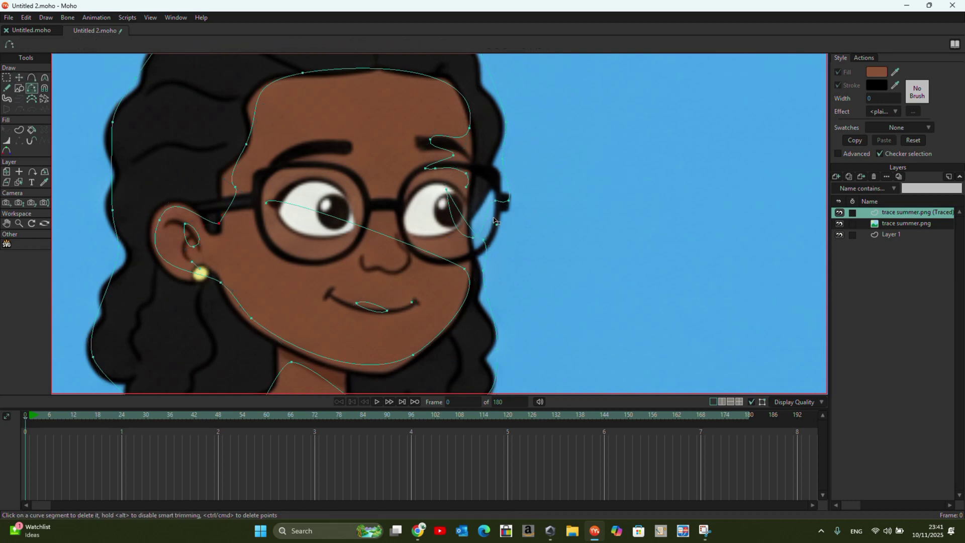
scroll(446, 216, up, 1)
click(481, 246)
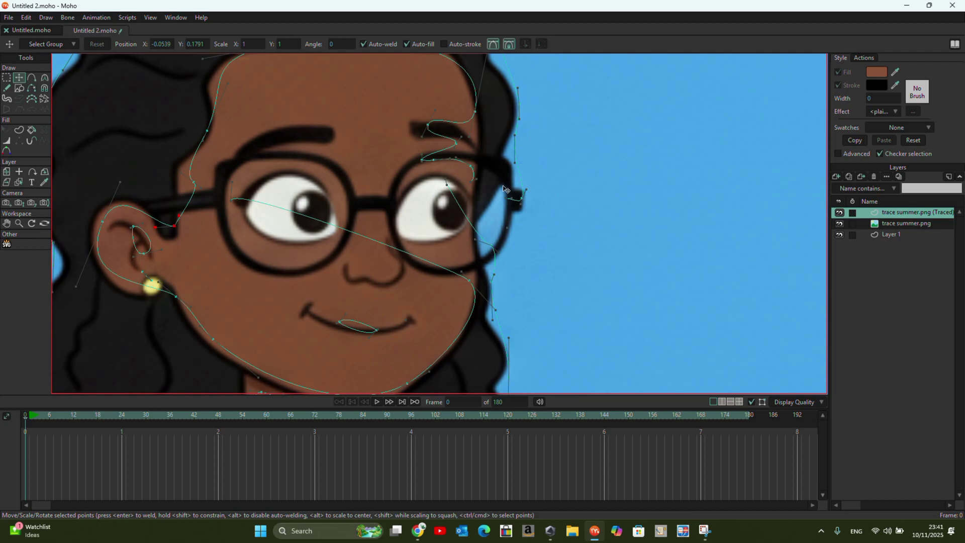
mouse_move(474, 183)
mouse_down()
mouse_move(475, 221)
mouse_move(479, 186)
mouse_move(494, 217)
mouse_up()
double_click(477, 220)
click(523, 197)
drag(522, 199, 508, 148)
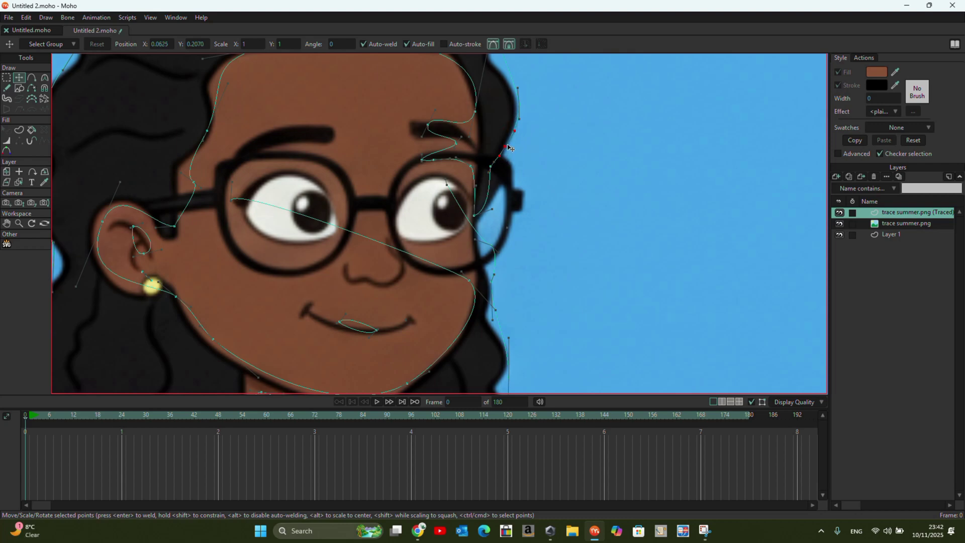
Step: Collapse the zigzag points around the far eyebrow and straighten the face edge beside it, placing its point at about X 0.05, Y 0.22
scroll(508, 148, down, 5)
scroll(521, 215, up, 5)
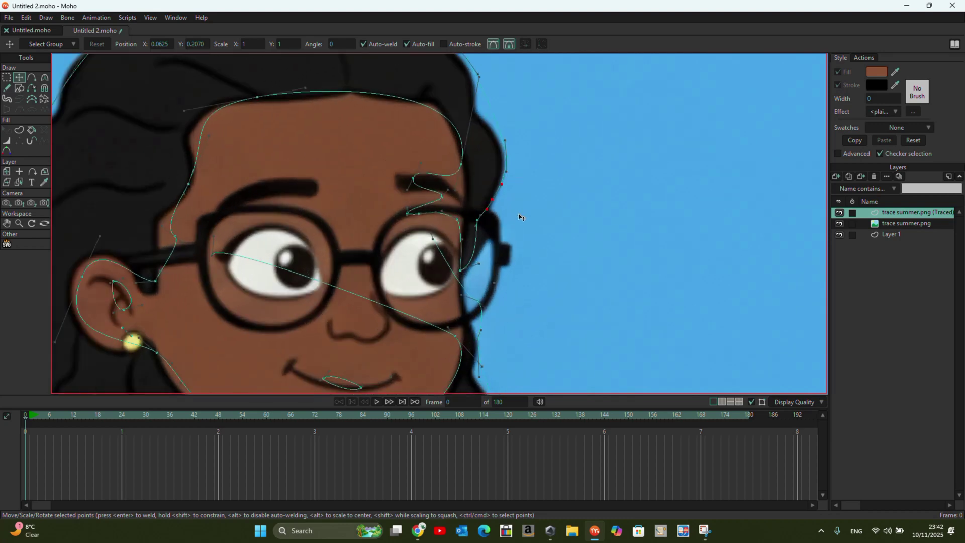
scroll(520, 215, up, 2)
click(397, 175)
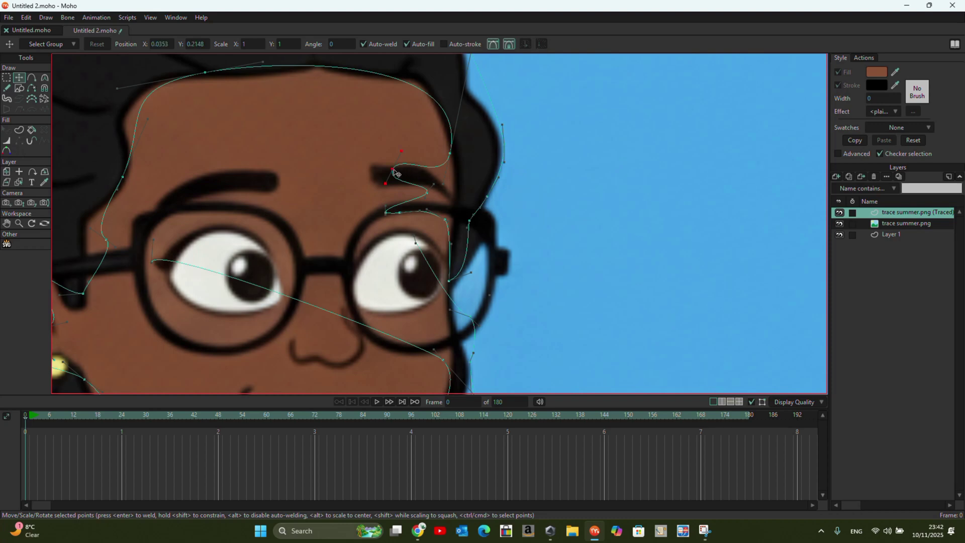
drag(396, 173, 400, 213)
drag(402, 215, 424, 210)
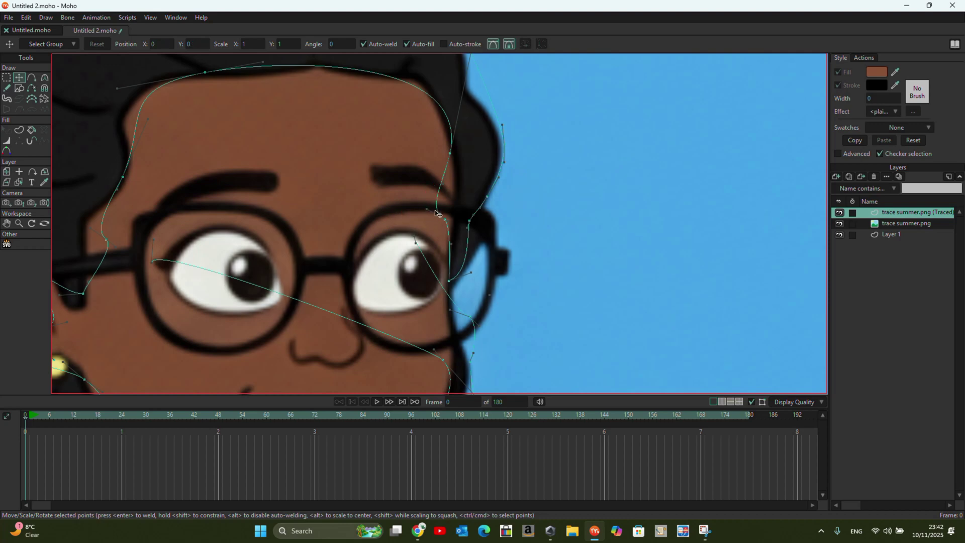
drag(431, 218, 447, 239)
drag(444, 183, 459, 152)
Step: Reshape the near hairline above the glasses arm to follow the image, placing the temple point at about X -0.05, Y 0.20
scroll(390, 141, down, 3)
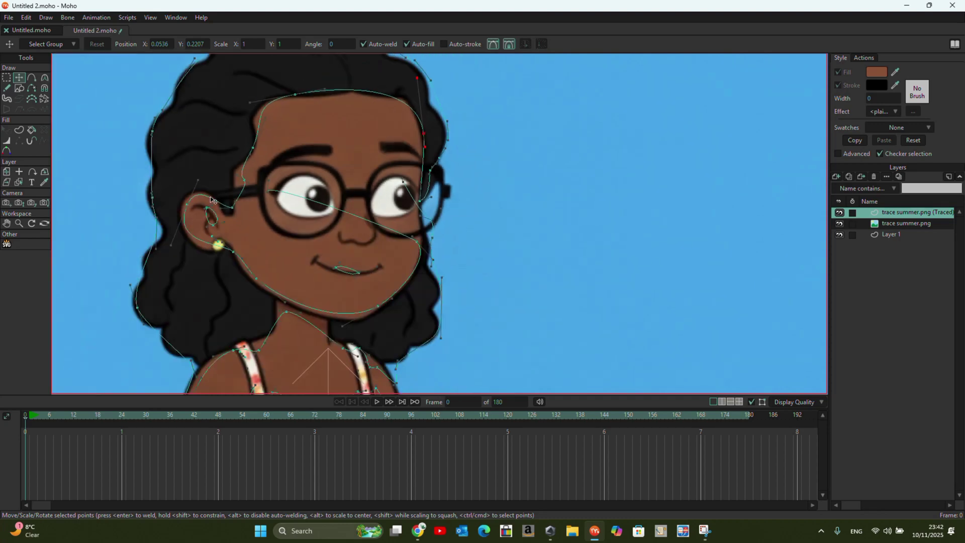
scroll(211, 200, up, 3)
drag(264, 173, 245, 135)
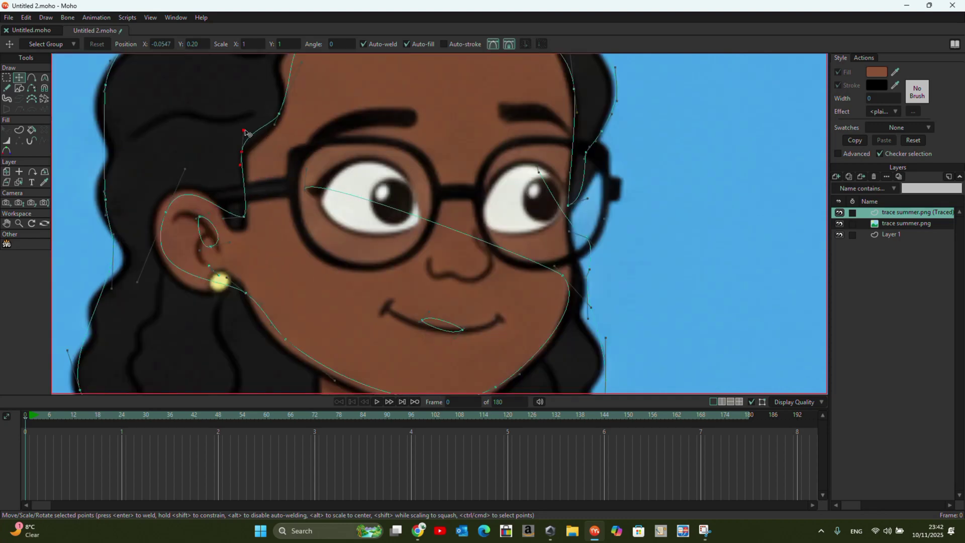
scroll(312, 166, down, 2)
scroll(313, 71, up, 3)
drag(343, 104, 315, 121)
Step: Adjust the point and curve handles at the forehead's far corner to follow the hairline, at about X 0.04, Y 0.24
drag(551, 168, 536, 140)
drag(509, 64, 504, 93)
drag(550, 162, 533, 139)
scroll(547, 132, down, 2)
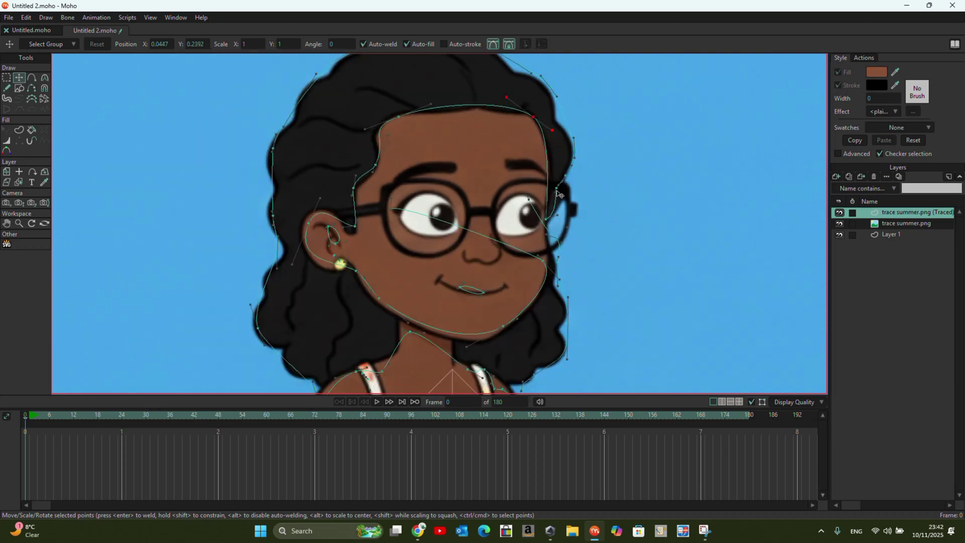
scroll(468, 278, up, 3)
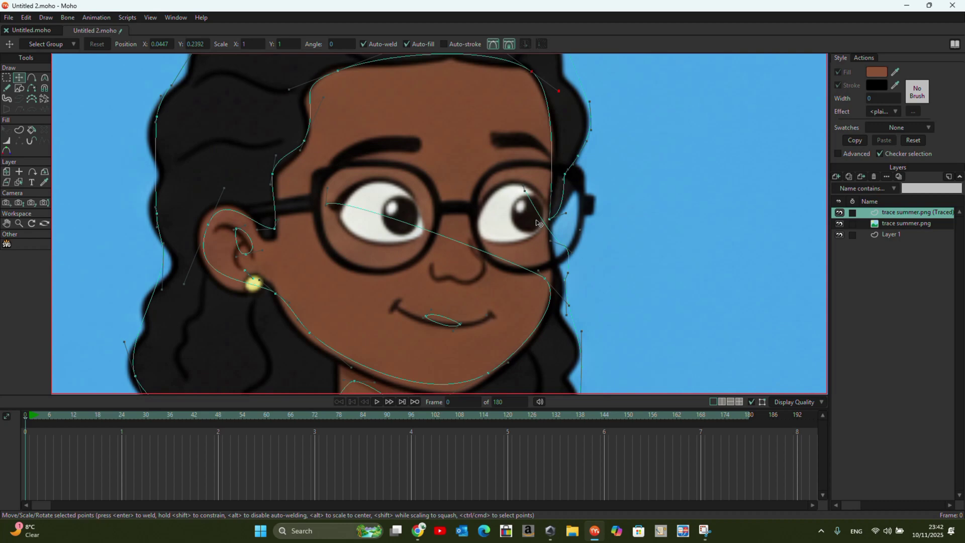
scroll(488, 195, down, 1)
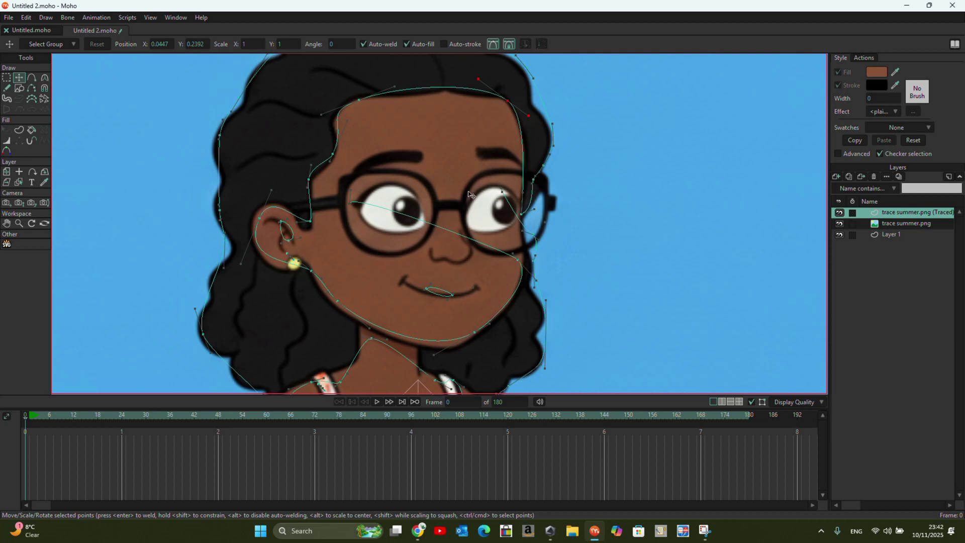
Step: Pull the end of the stray line crossing the face to the far lens and delete the leftover segment over the eye
drag(351, 204, 501, 229)
key(ctrl+a)
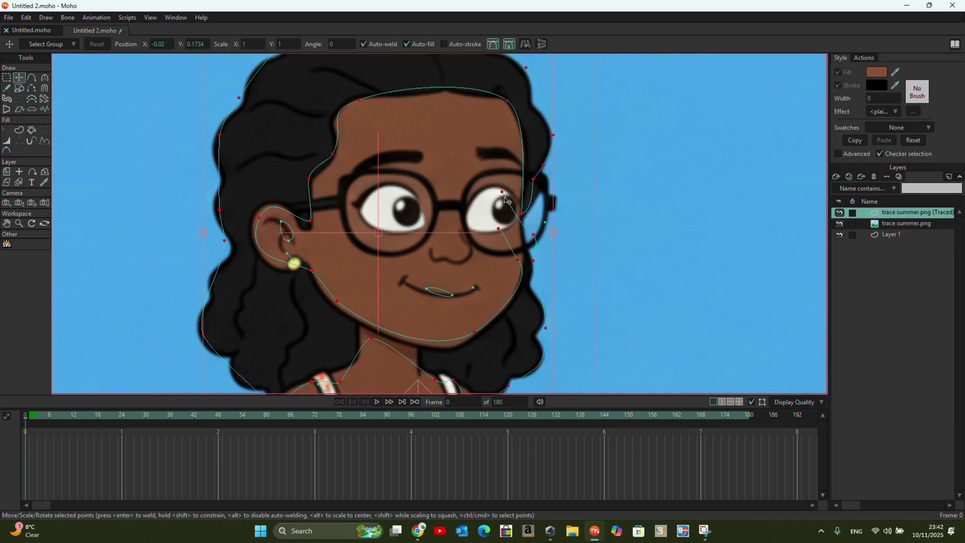
click(31, 89)
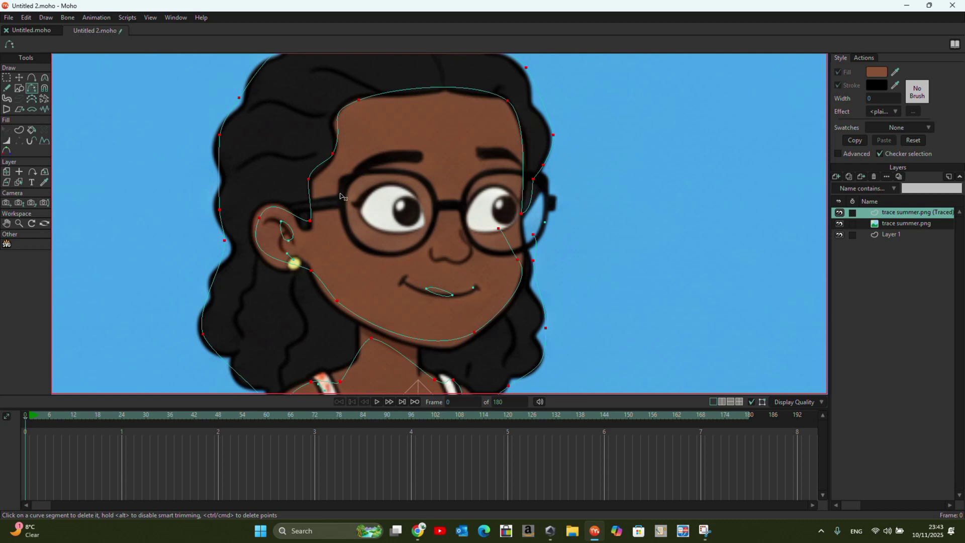
Step: Weld the remaining loose end to the face's far edge to close the filled face, and move the cheek point to about X 0.05, Y 0.16
click(20, 77)
drag(502, 233, 522, 232)
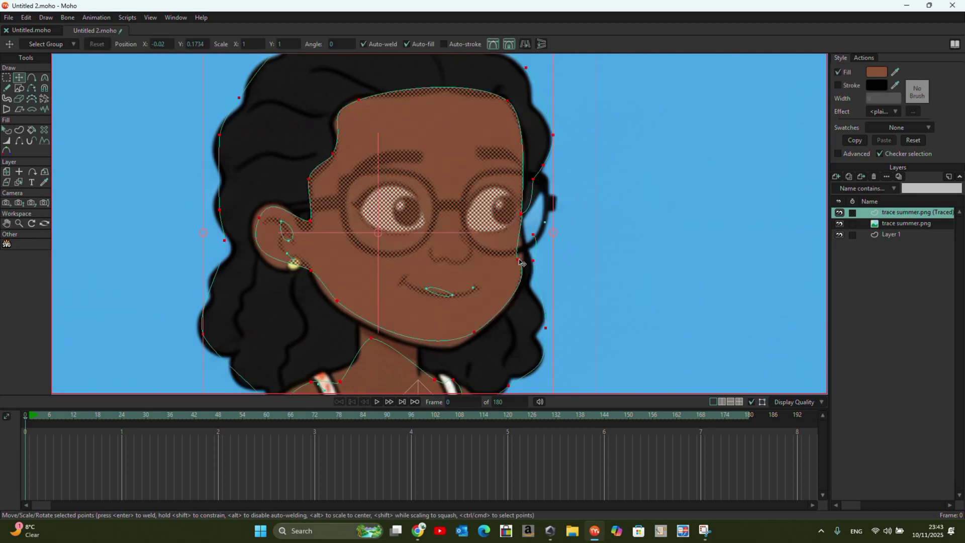
drag(524, 222, 527, 254)
Step: Move the chin point to about X 0.03, Y 0.12 and the neck curve's point to about X -0.02, Y 0.11
scroll(528, 254, down, 1)
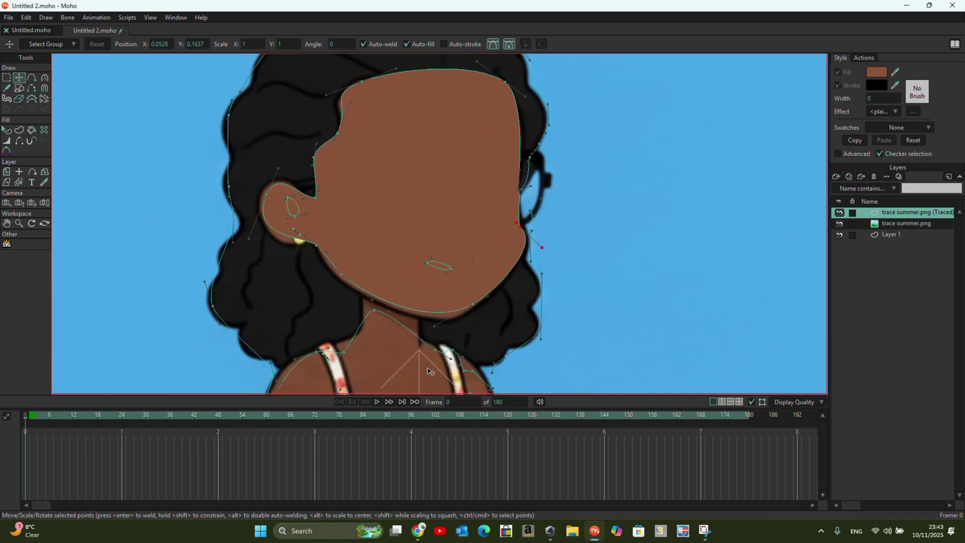
scroll(541, 223, down, 3)
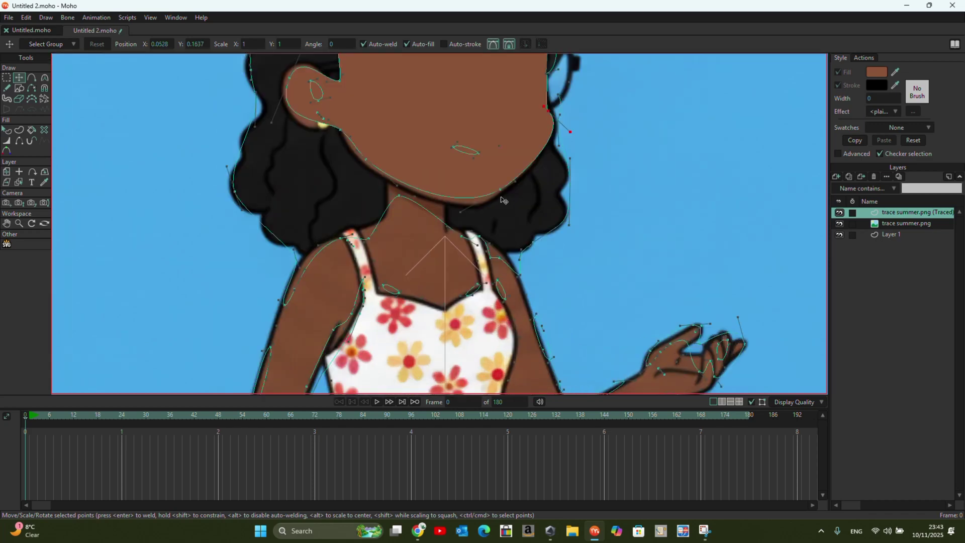
drag(500, 190, 498, 197)
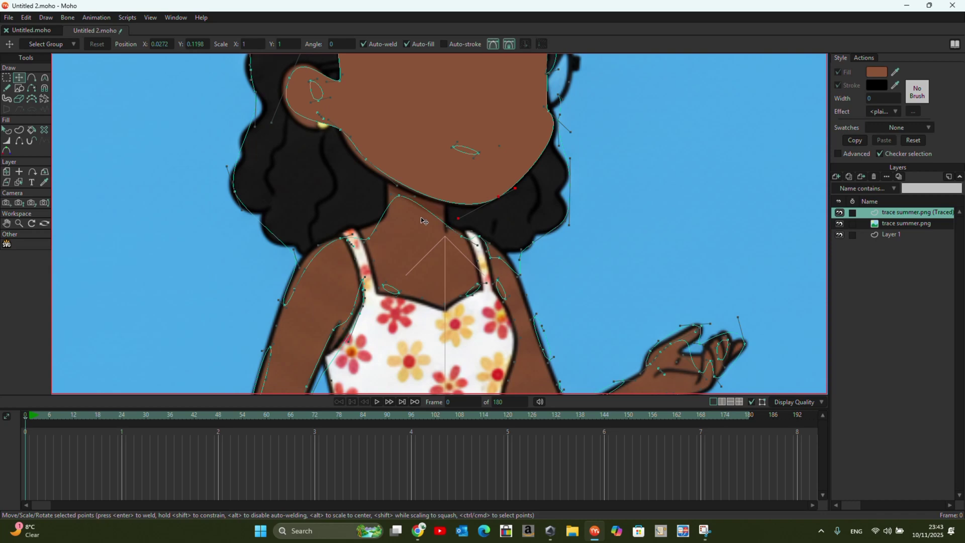
scroll(310, 167, down, 3)
scroll(493, 308, up, 2)
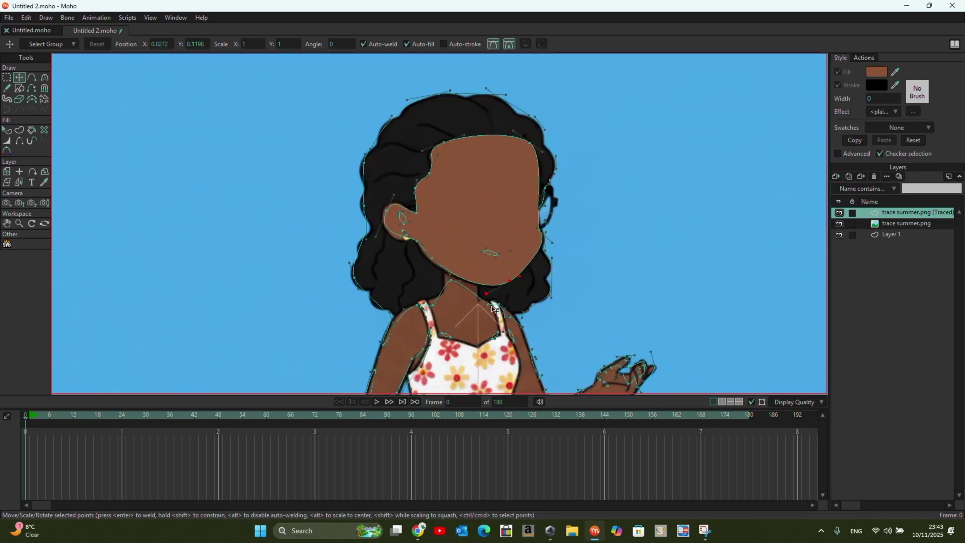
drag(492, 307, 461, 300)
scroll(542, 346, up, 3)
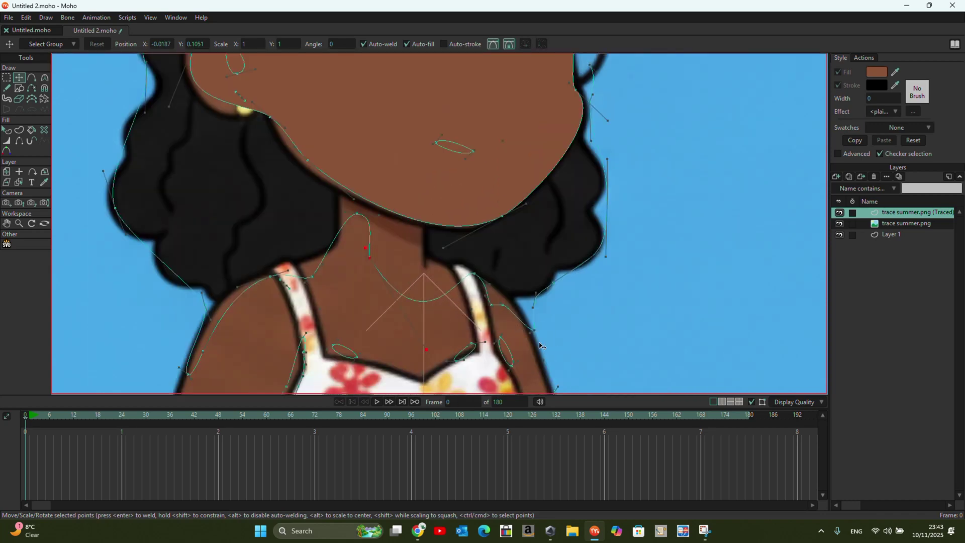
Step: Try to create a filled shape from the selected head and hair outline
scroll(565, 279, down, 4)
click(19, 130)
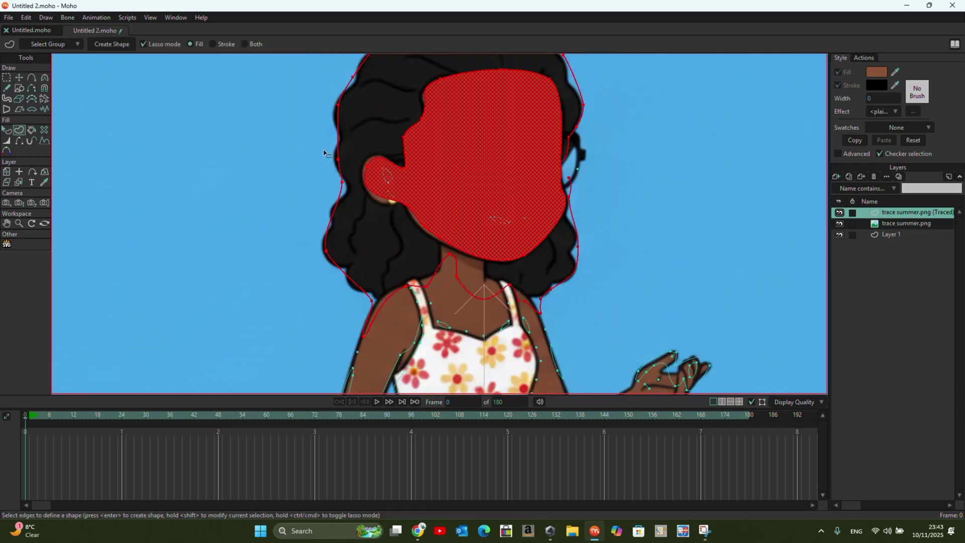
scroll(368, 229, down, 2)
scroll(441, 216, up, 3)
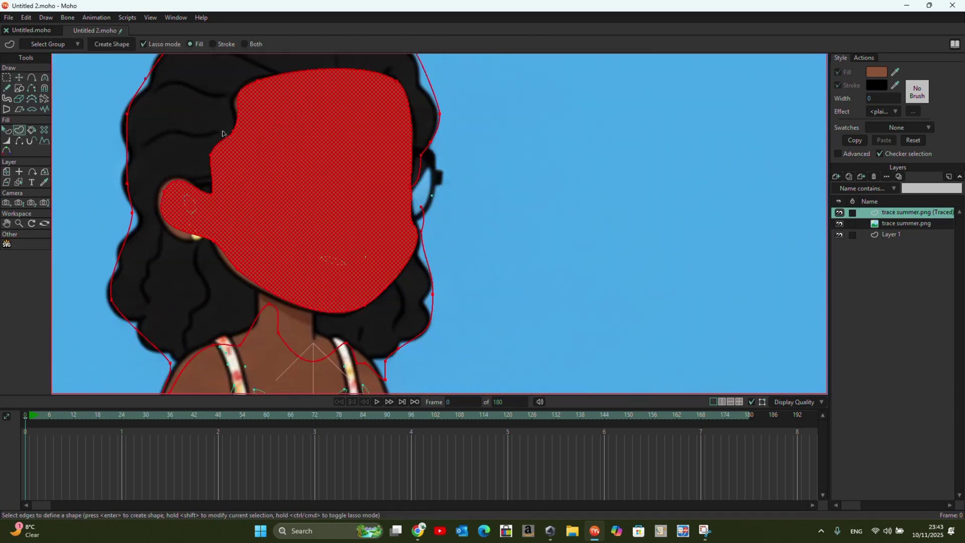
key(Return)
key(t)
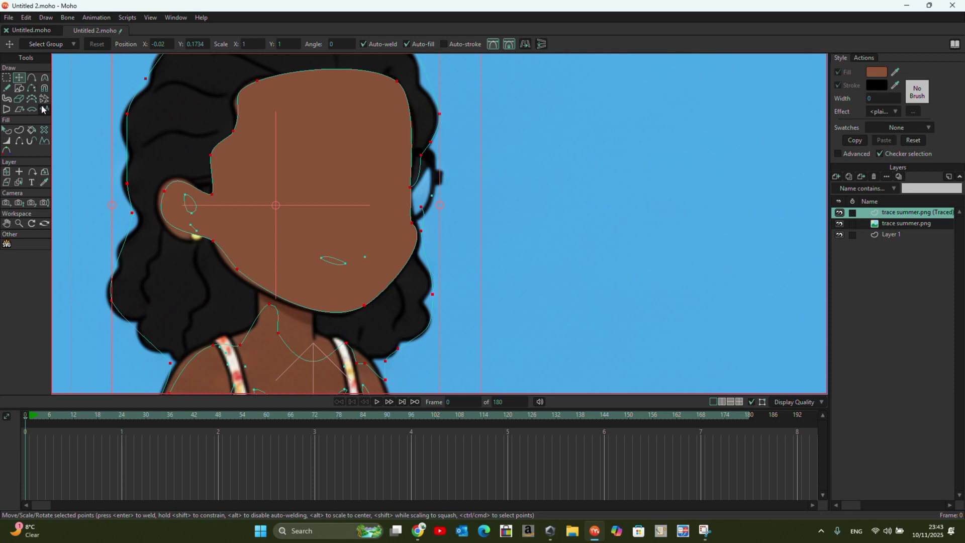
Step: Try to delete the hair curve segment beside the far lens
click(32, 88)
click(417, 179)
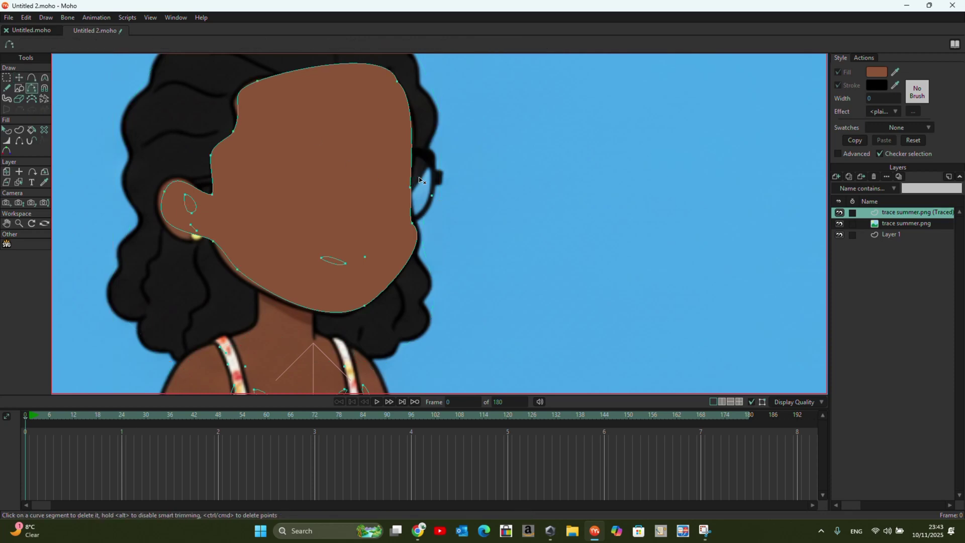
scroll(449, 207, down, 2)
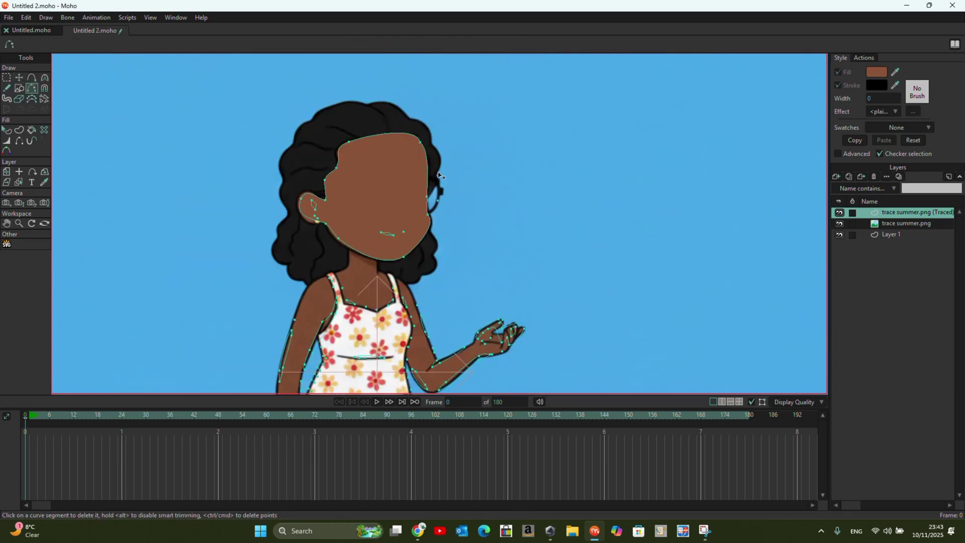
key(t)
scroll(432, 226, up, 2)
click(430, 229)
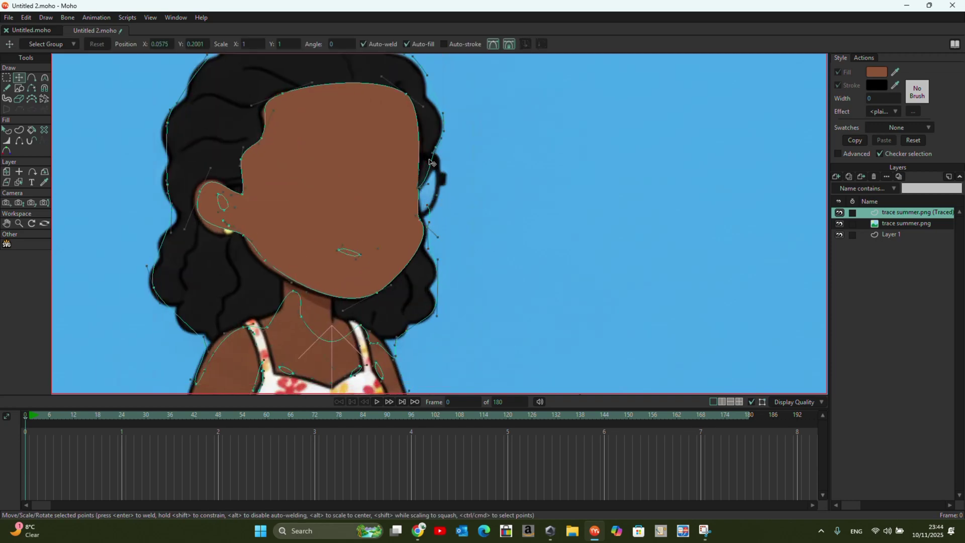
Step: Move the hair curve's point against the face edge inside the far lens, at about X 0.05, Y 0.18
scroll(477, 173, down, 3)
scroll(427, 172, up, 4)
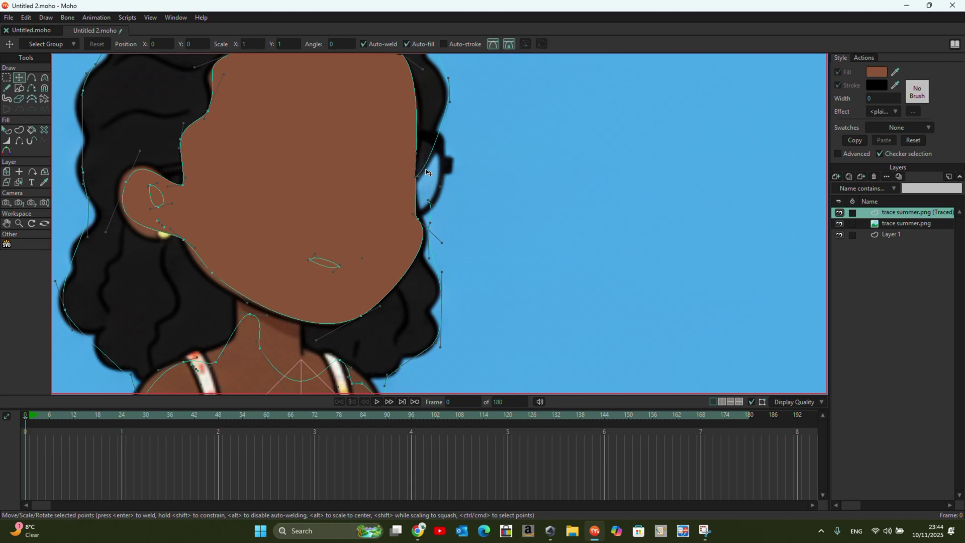
drag(426, 173, 420, 183)
key(ctrl+z)
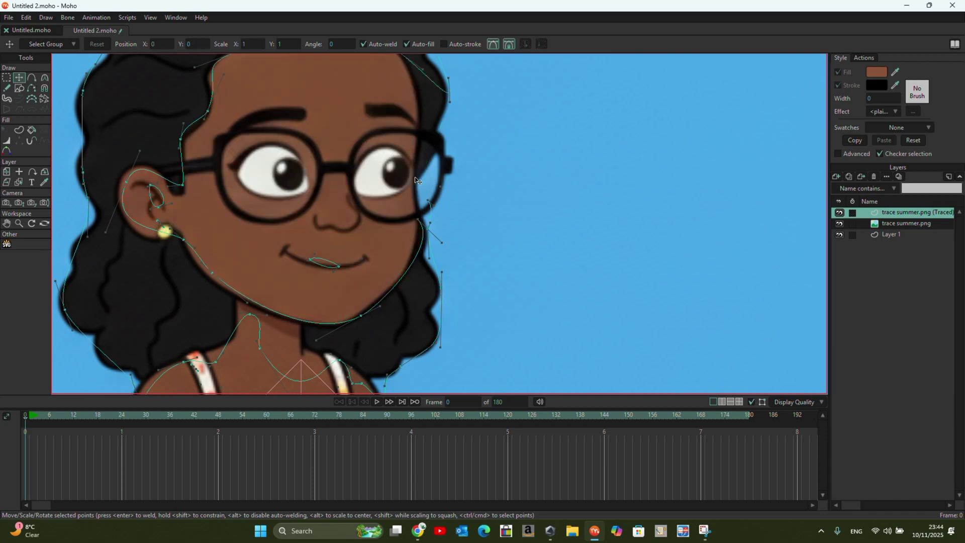
key(ctrl+shift+z)
scroll(489, 210, down, 3)
scroll(487, 242, up, 4)
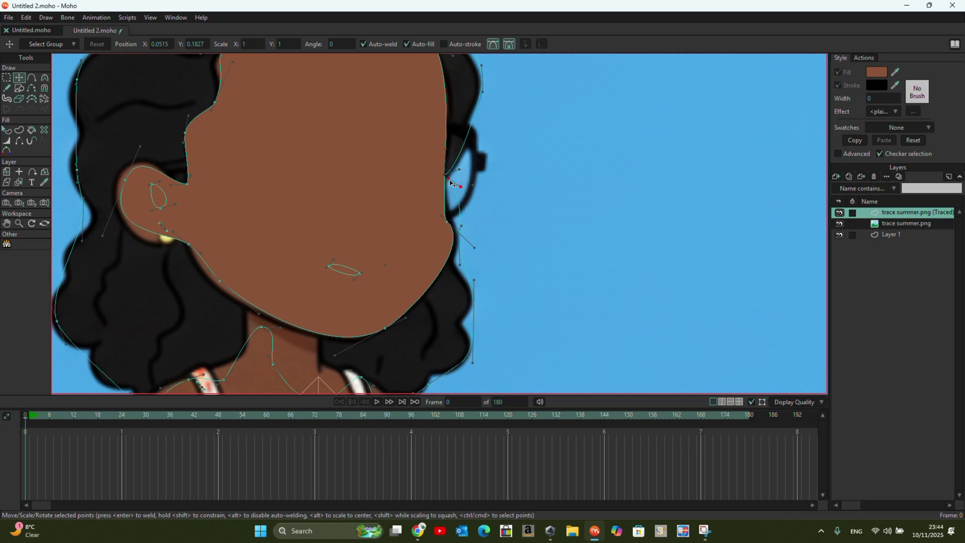
Step: Select the points of the connected head outline and hide the trace summer.png image layer
key(ctrl+a)
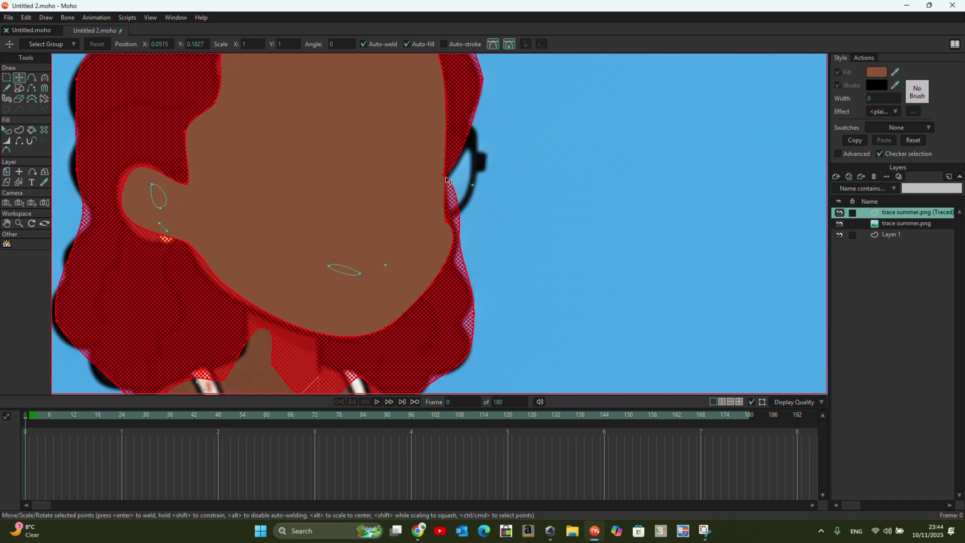
scroll(532, 258, down, 5)
click(840, 224)
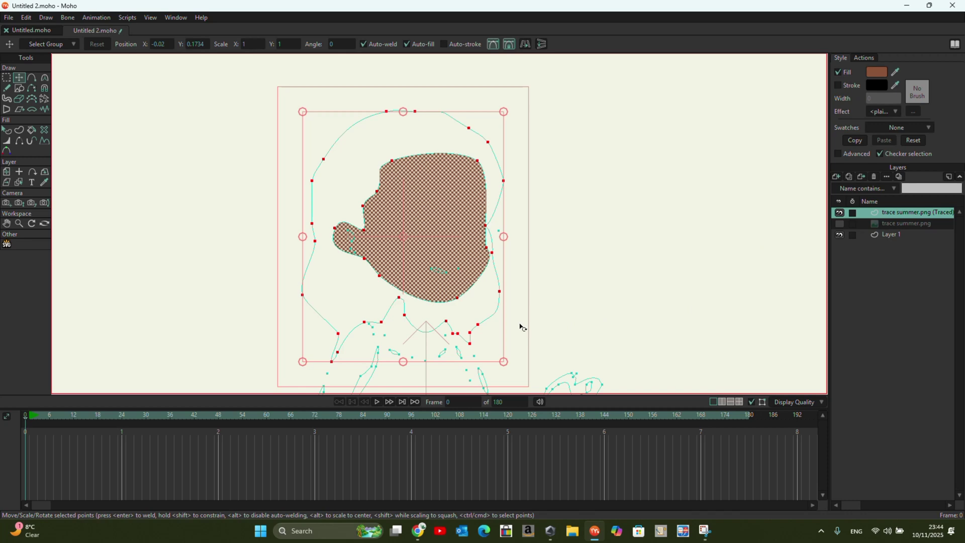
Step: Try to fill the hair outline around the face with the Paint Bucket
click(31, 130)
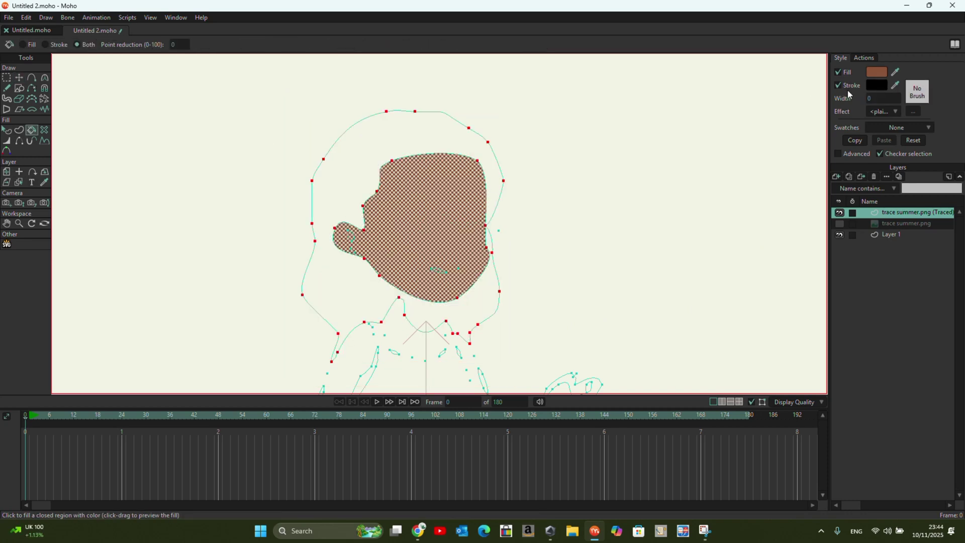
click(19, 78)
click(379, 132)
drag(379, 132, 392, 143)
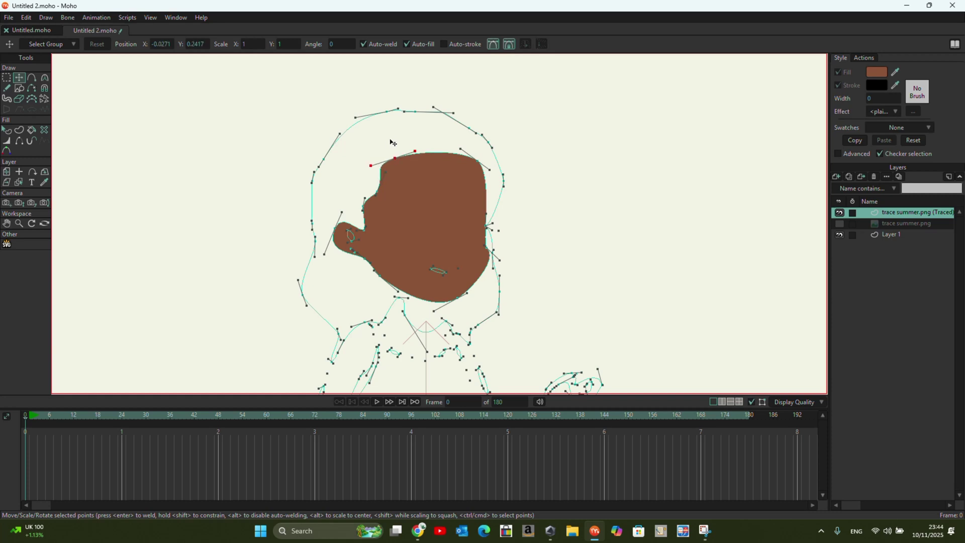
click(31, 130)
click(370, 136)
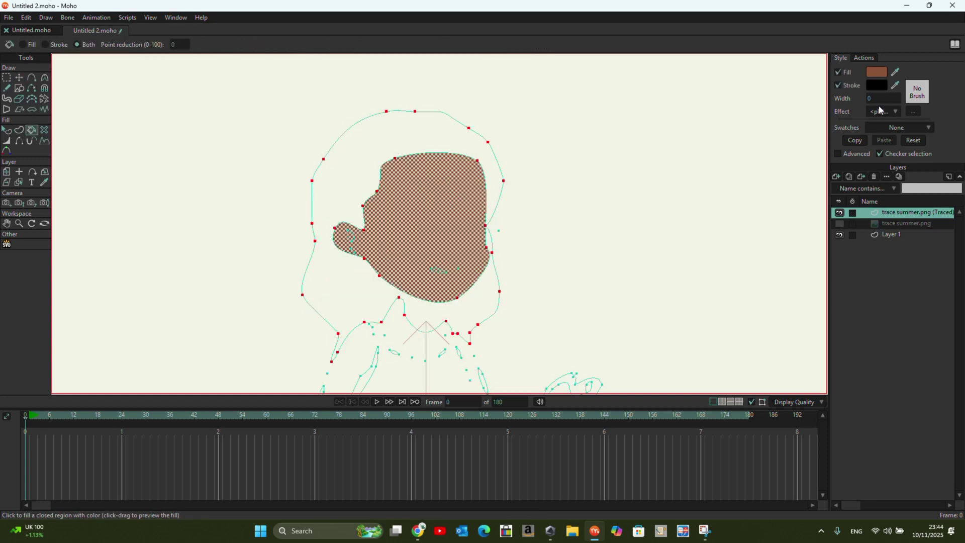
scroll(396, 333, up, 2)
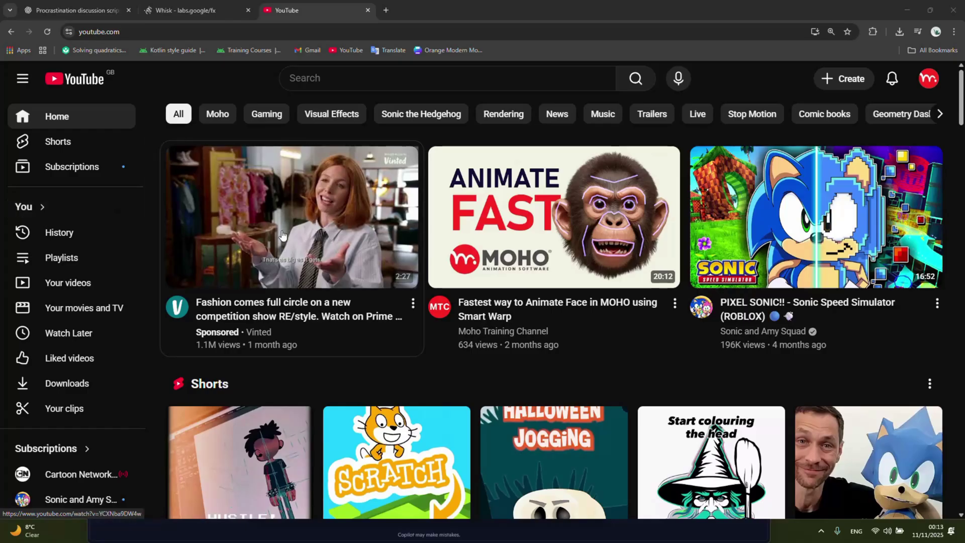
Step: In YouTube, open the signed-in account's own Moho Simple Rig channel and look over its featured videos
click(929, 79)
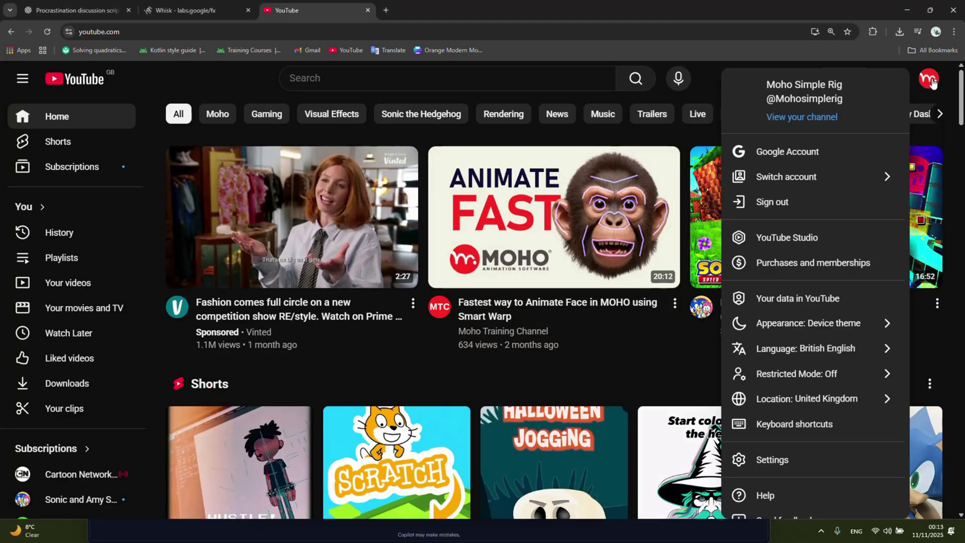
click(823, 119)
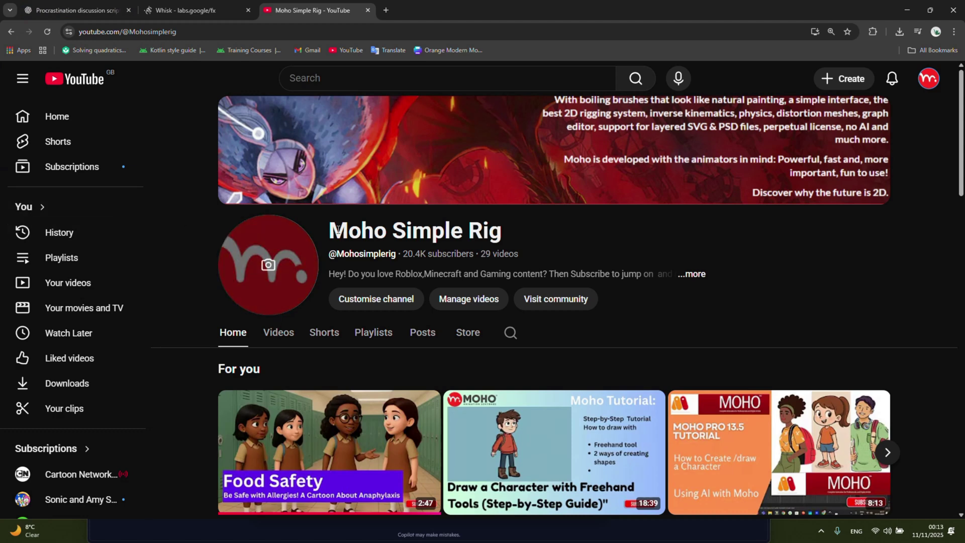
scroll(502, 249, down, 2)
scroll(525, 249, down, 3)
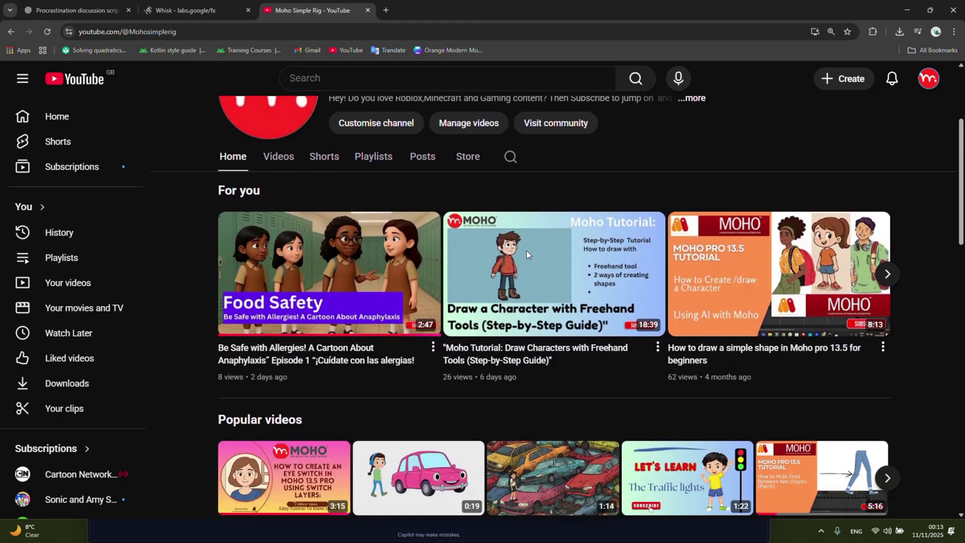
Step: Play the "Be Safe with Allergies!" Episode 1 cartoon from the For you videos, skipping the advert, and like it
click(293, 258)
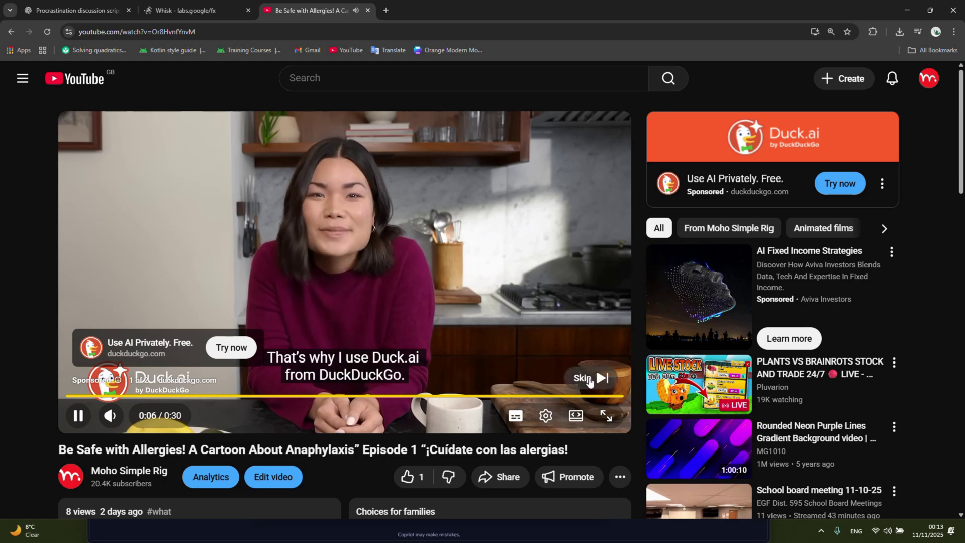
click(583, 378)
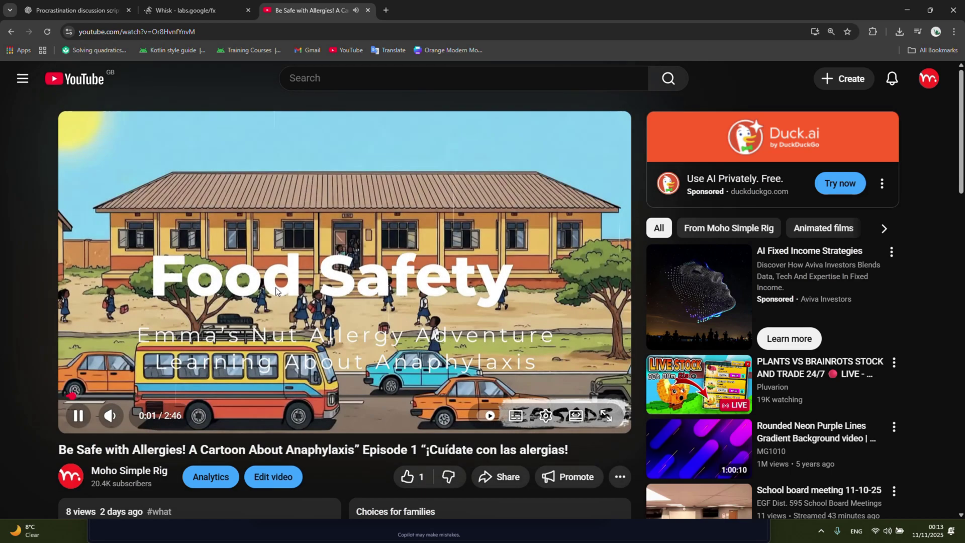
scroll(266, 288, down, 1)
scroll(266, 288, down, 2)
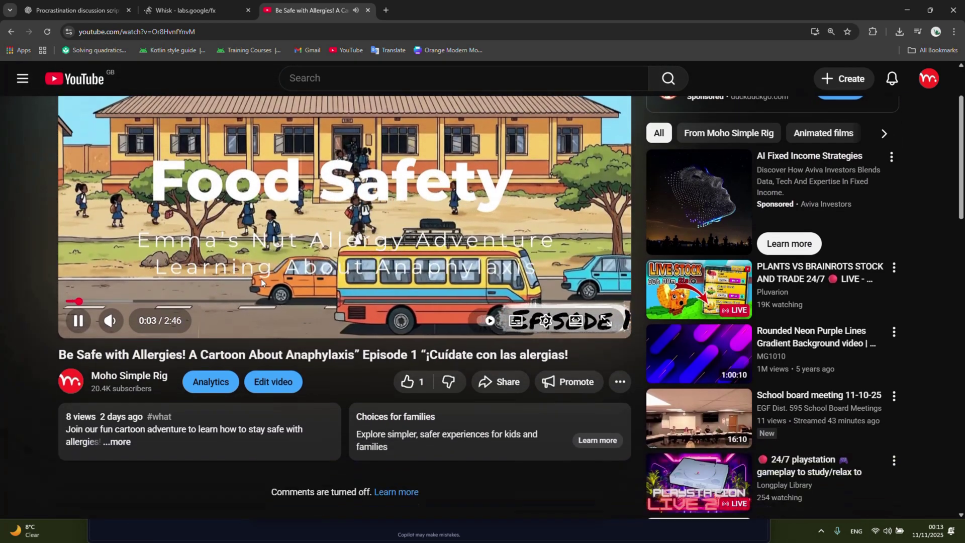
scroll(259, 275, up, 2)
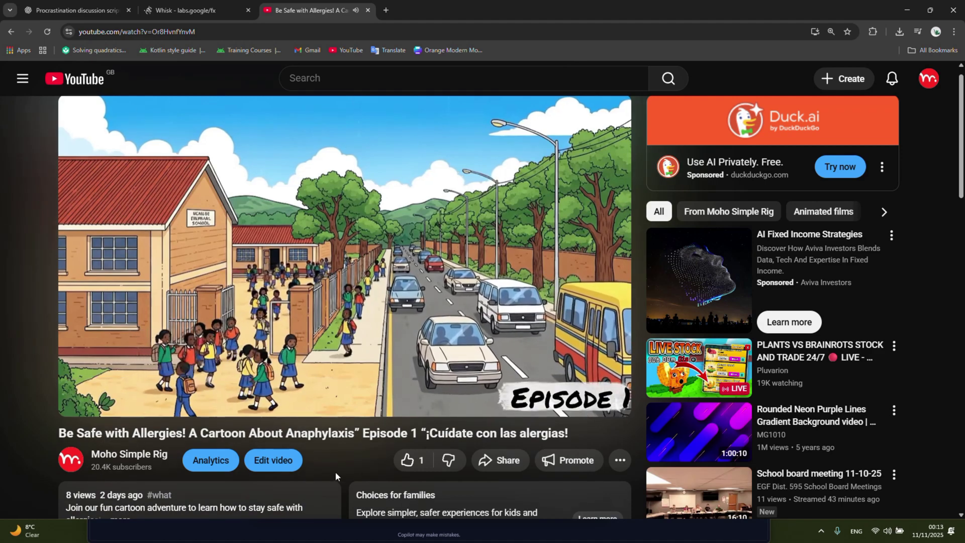
click(405, 460)
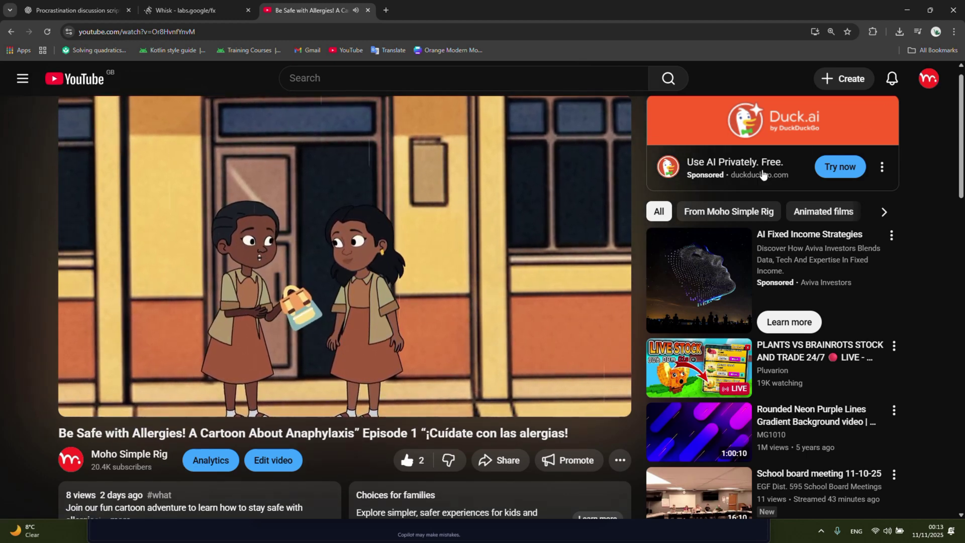
Step: Return to the Moho Simple Rig channel page and browse its For you and Popular videos sections
click(69, 462)
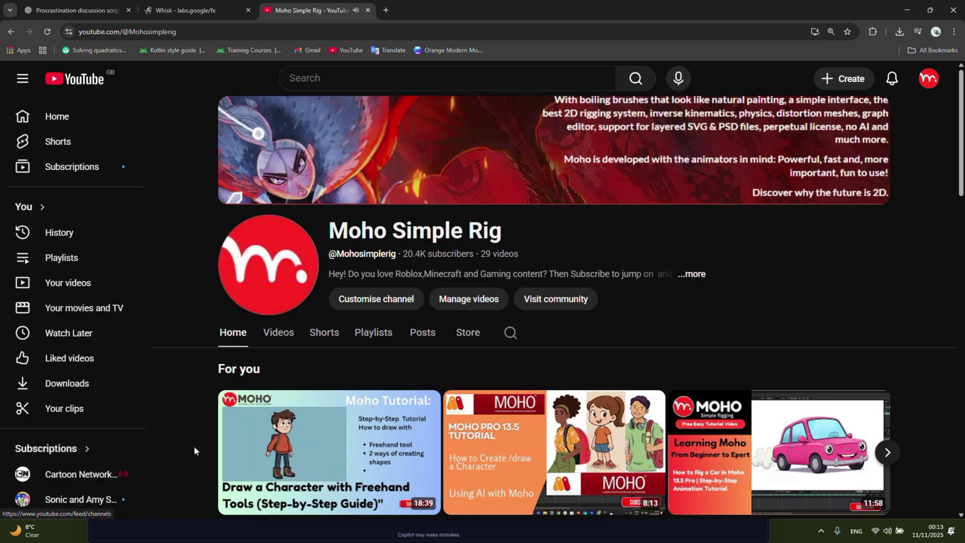
scroll(457, 305, down, 4)
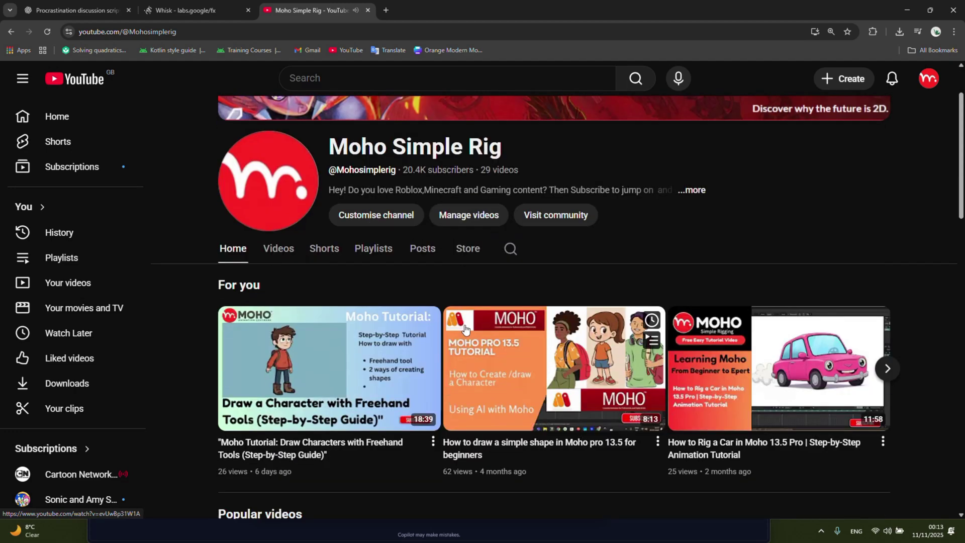
scroll(491, 408, down, 5)
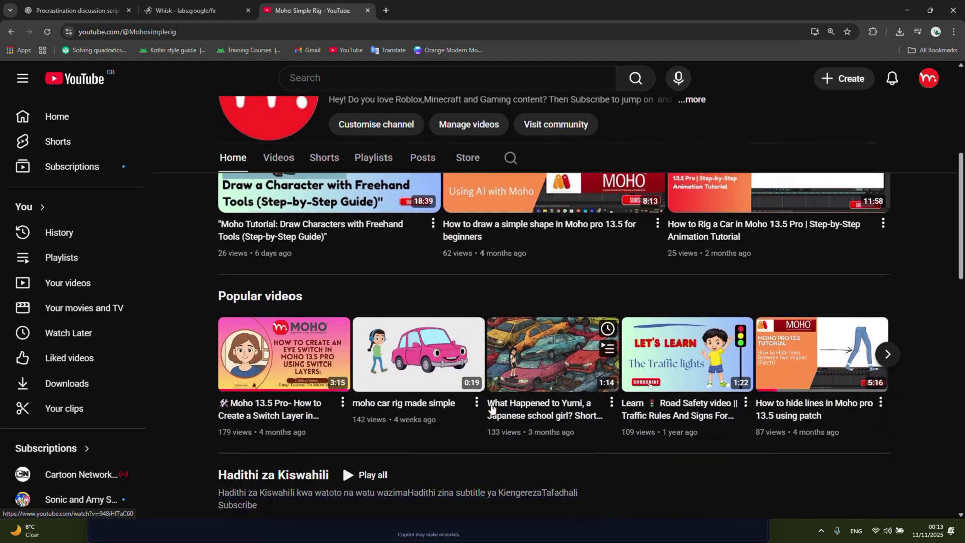
scroll(490, 398, up, 2)
scroll(491, 400, up, 6)
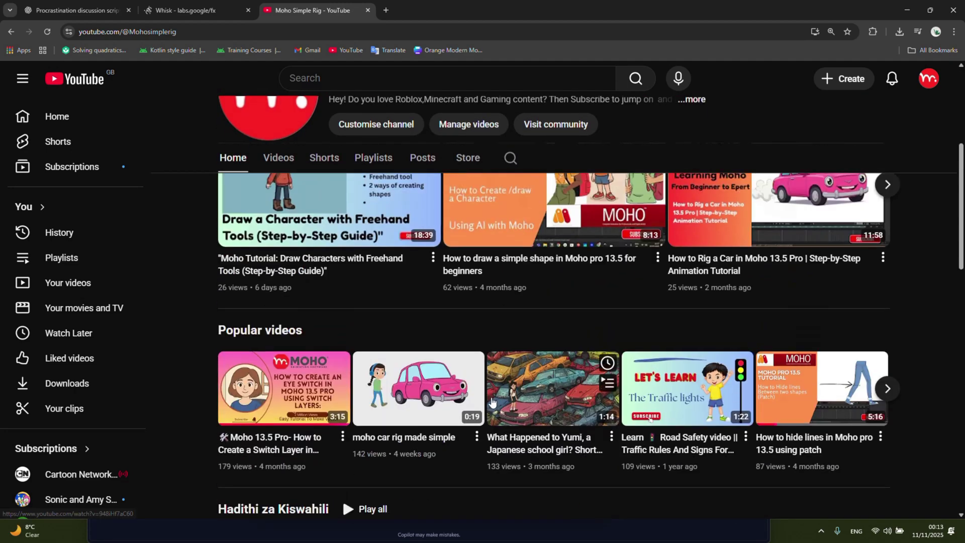
scroll(492, 402, down, 1)
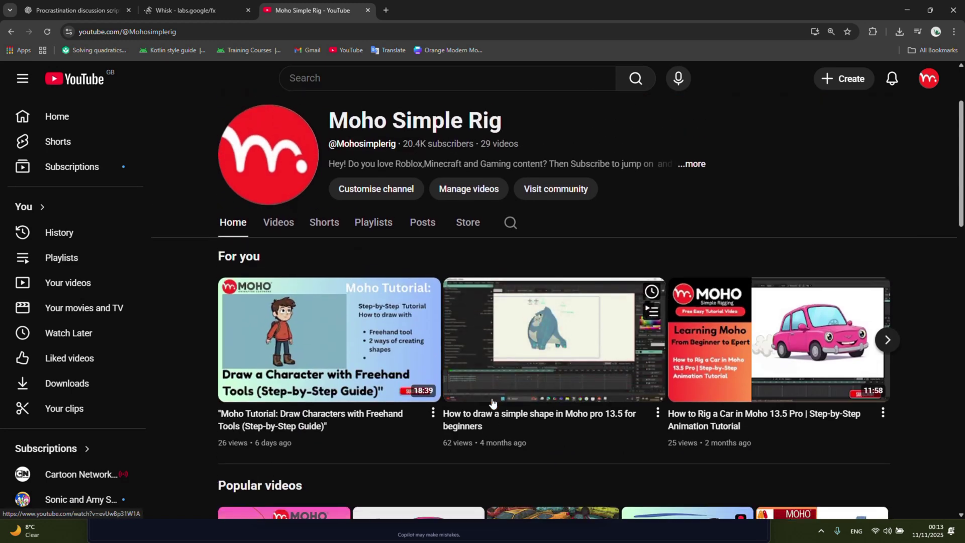